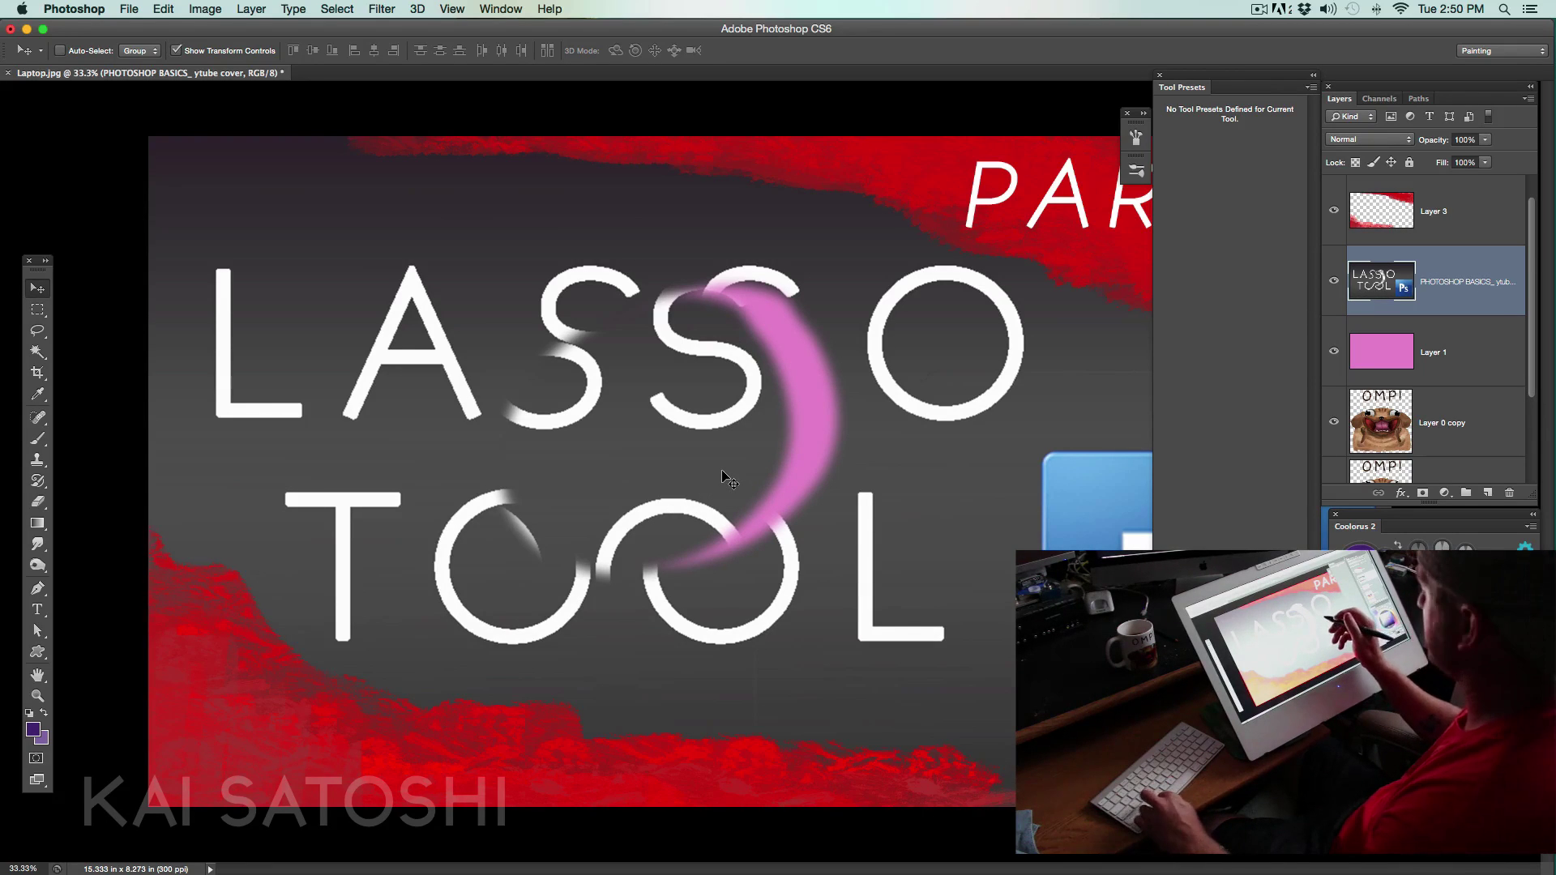
- Undo the moved cut-outs on the LASSO TOOL title layer, back to before the lasso selection
key("super+z")
key("super+alt+z")
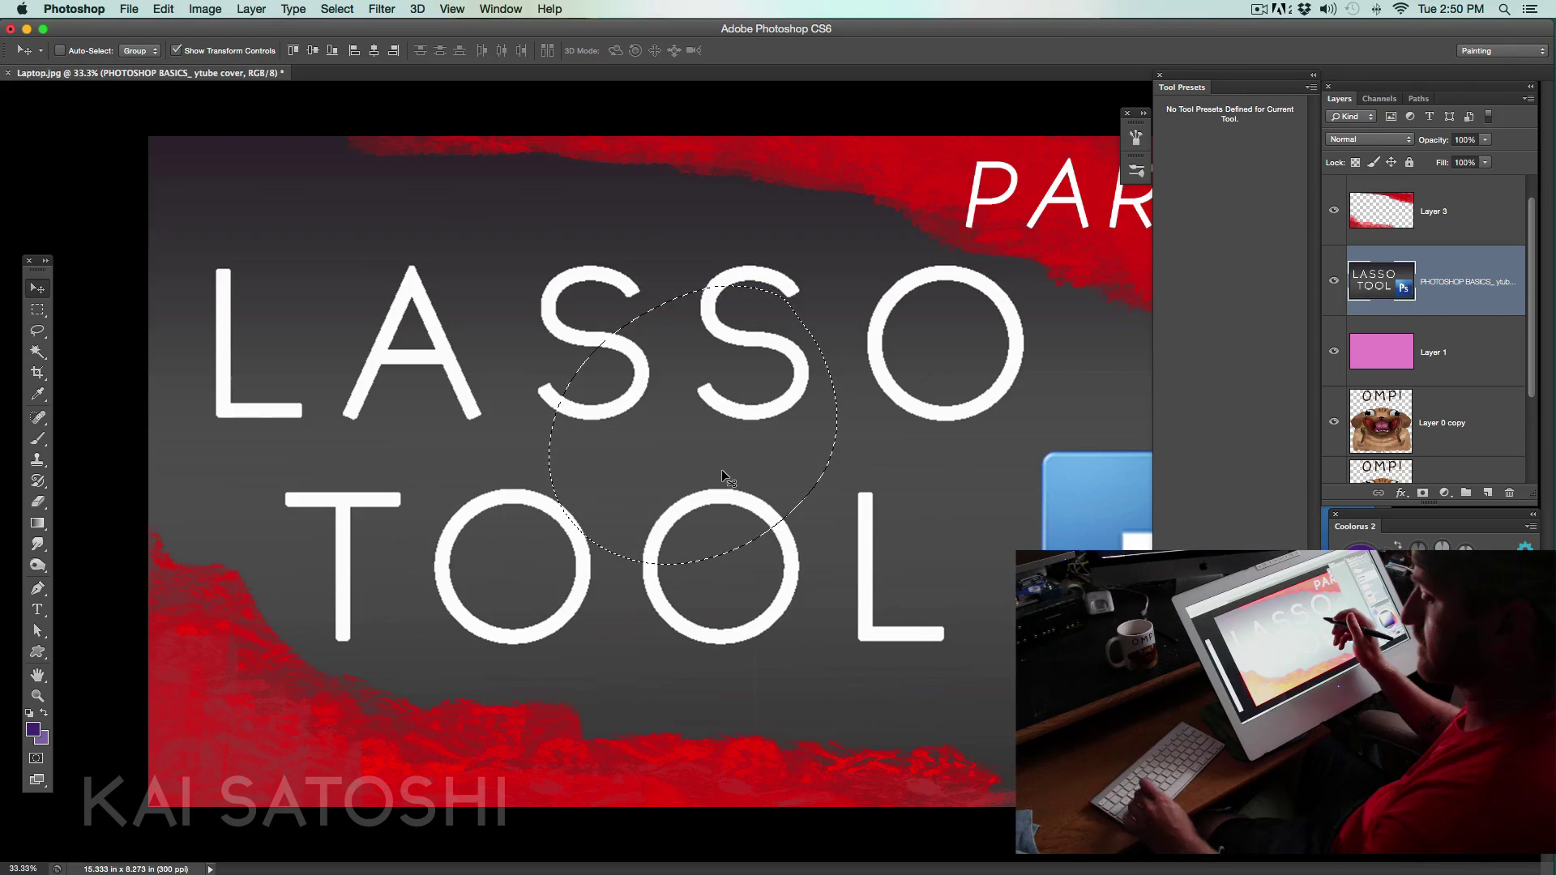
key("super+alt+z")
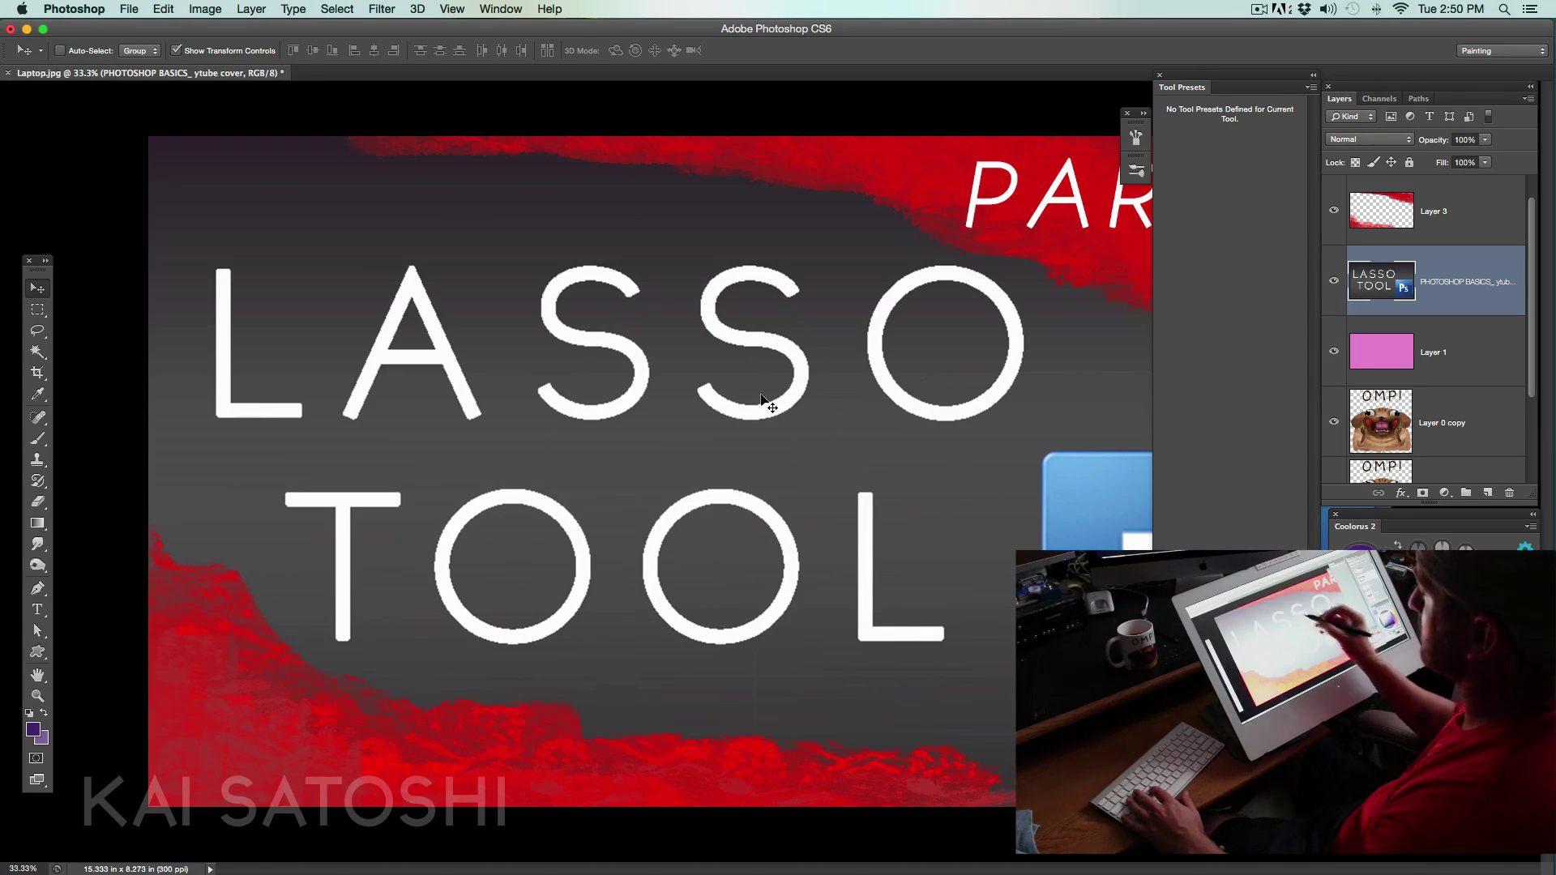
- Draw a closed oval lasso selection with 20 px feather spanning the two S letters and the two O letters of TOOL
key("l")
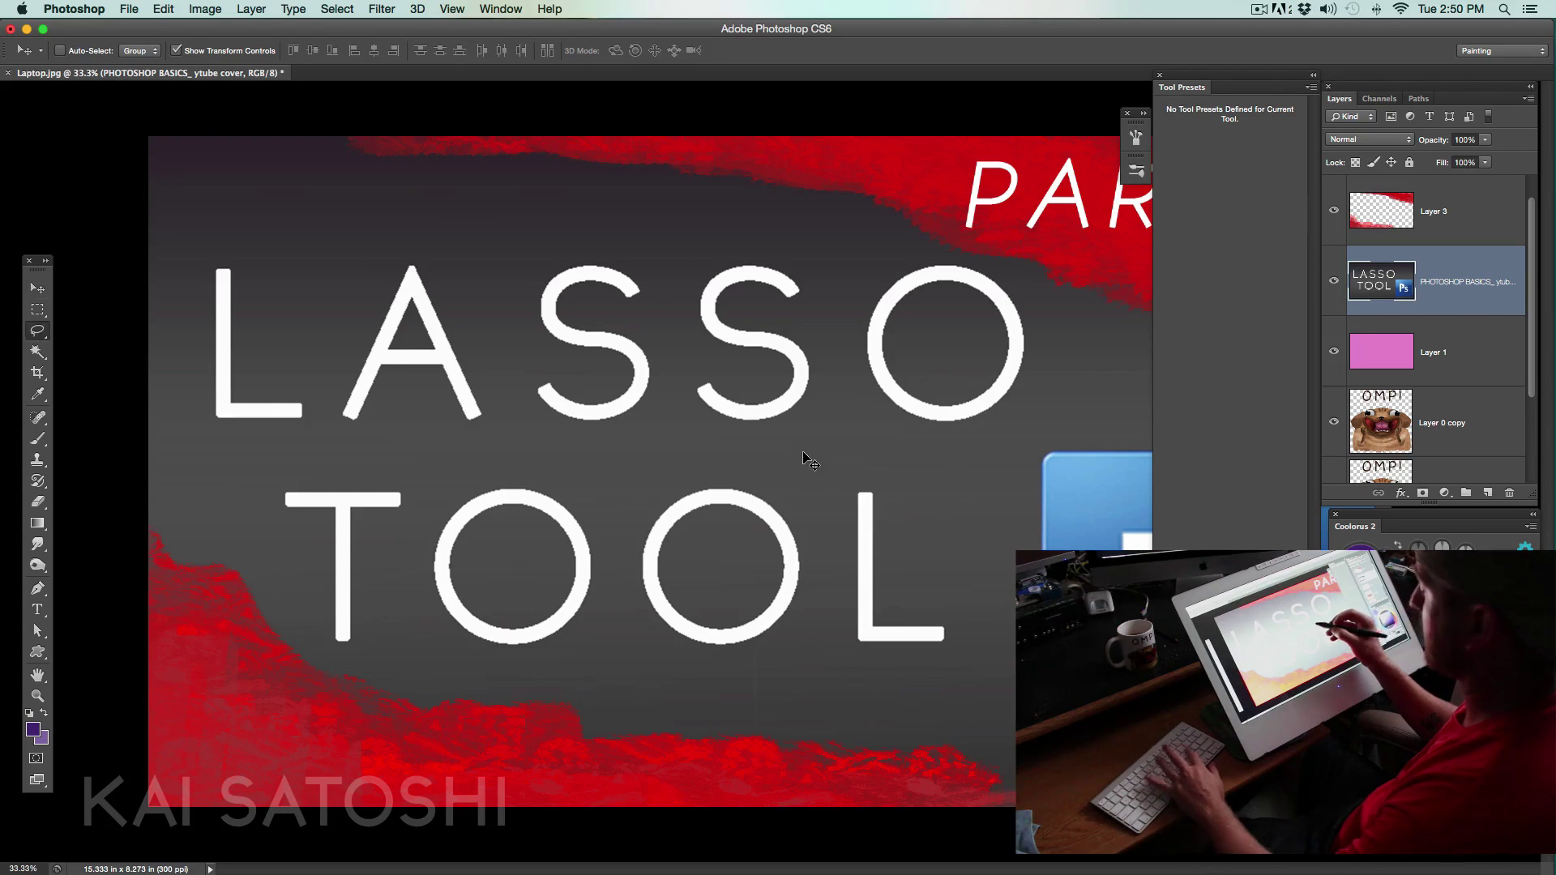
mouse_move(629, 300)
left_mouse_down()
mouse_move(538, 469)
mouse_move(681, 591)
left_mouse_up()
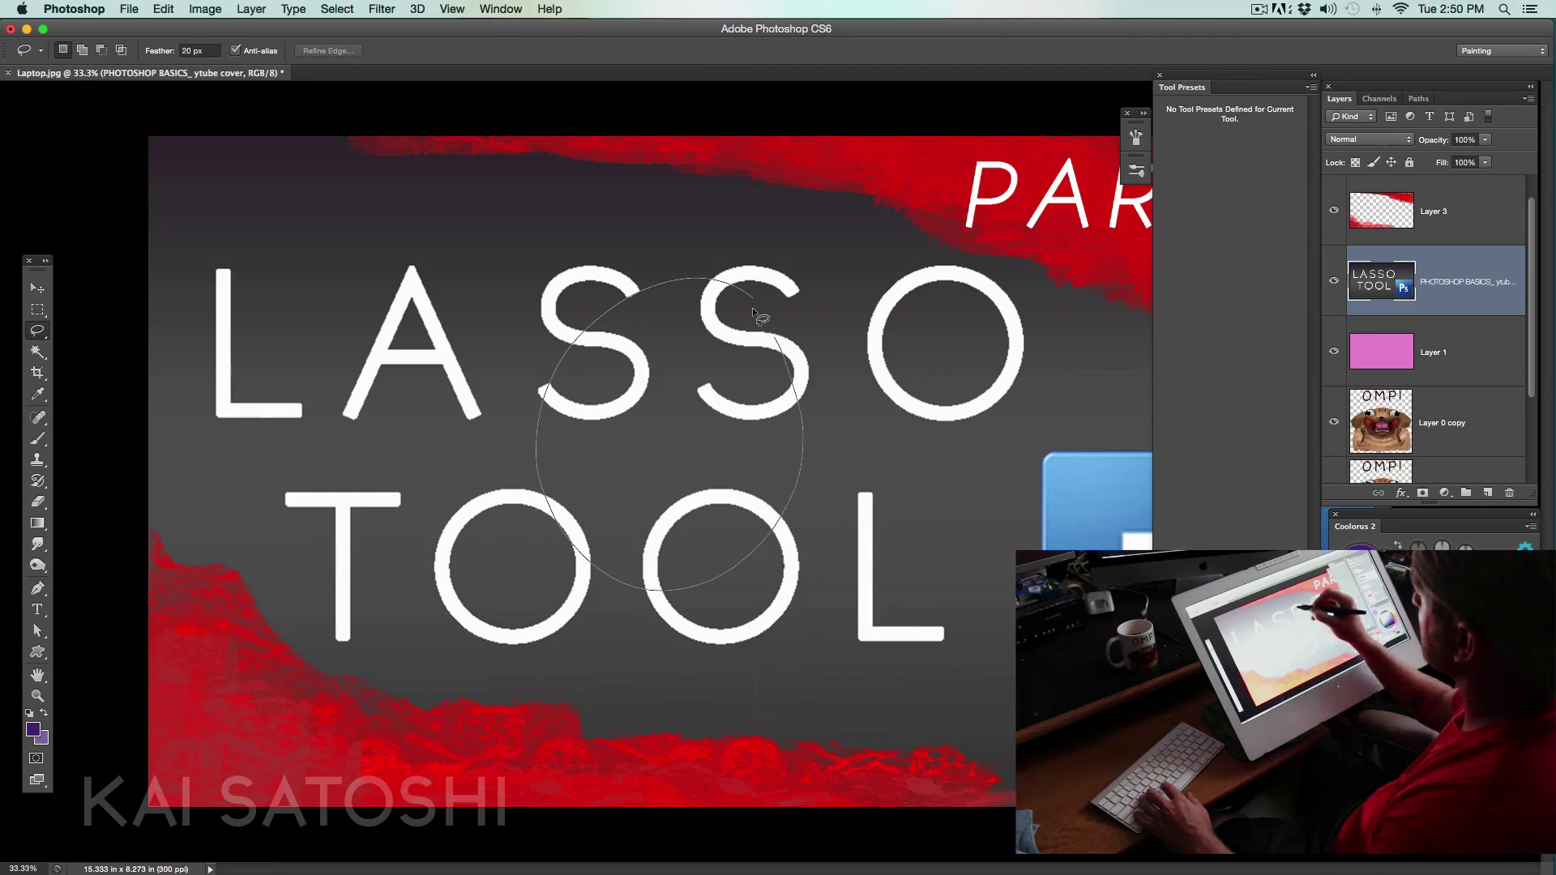
left_click_drag(753, 308, 686, 305)
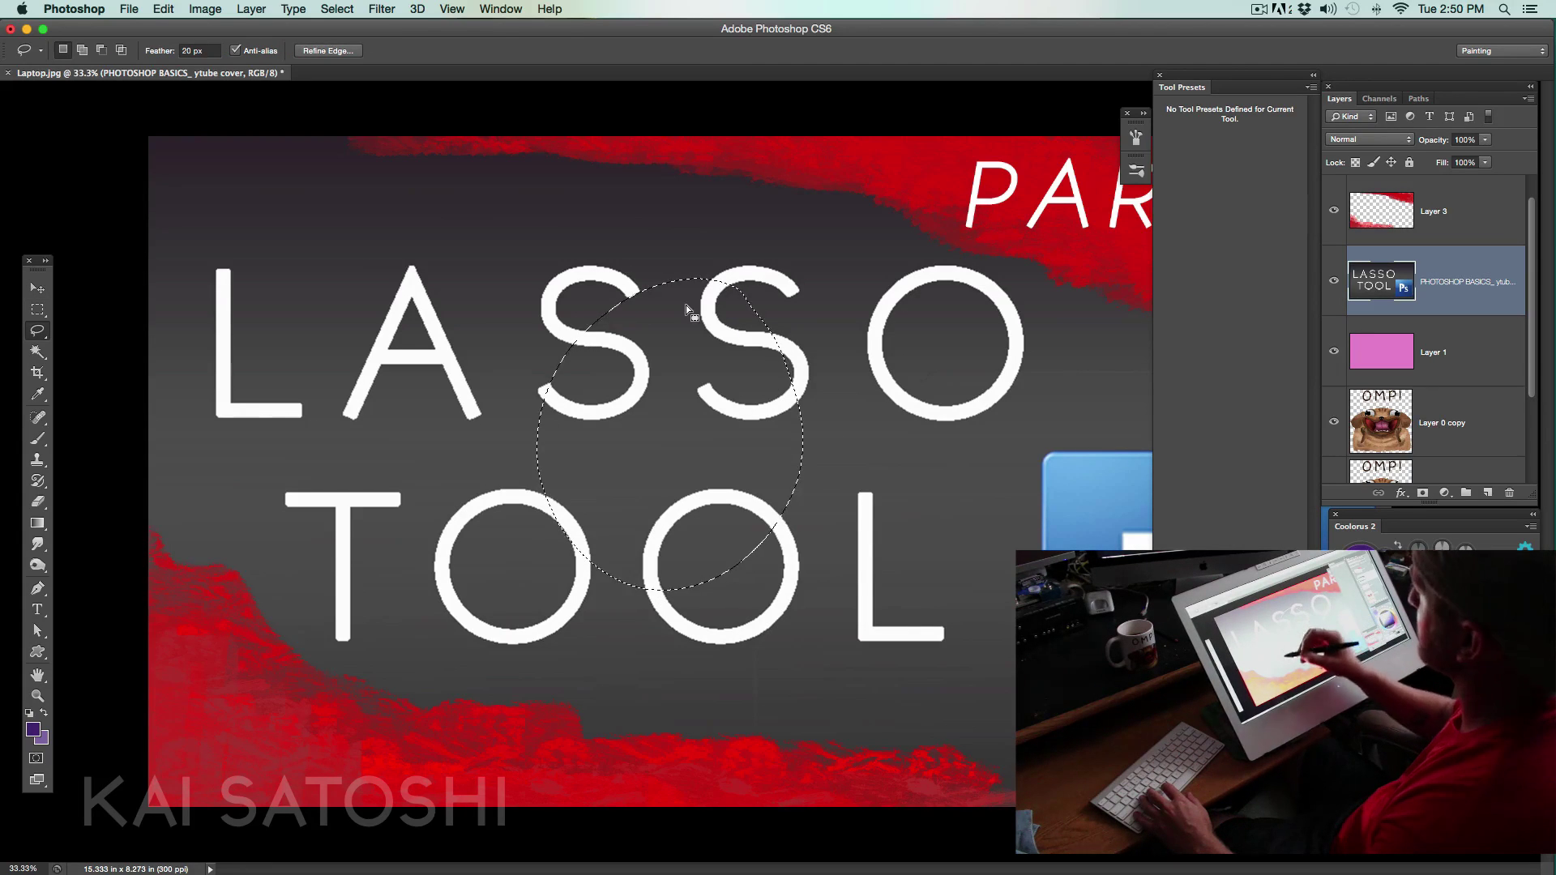
- Refine the oval selection's edge with radius 9.5 px, smooth 43, feather 39.1 px, contrast 30% and a slight outward edge shift
left_click(337, 9)
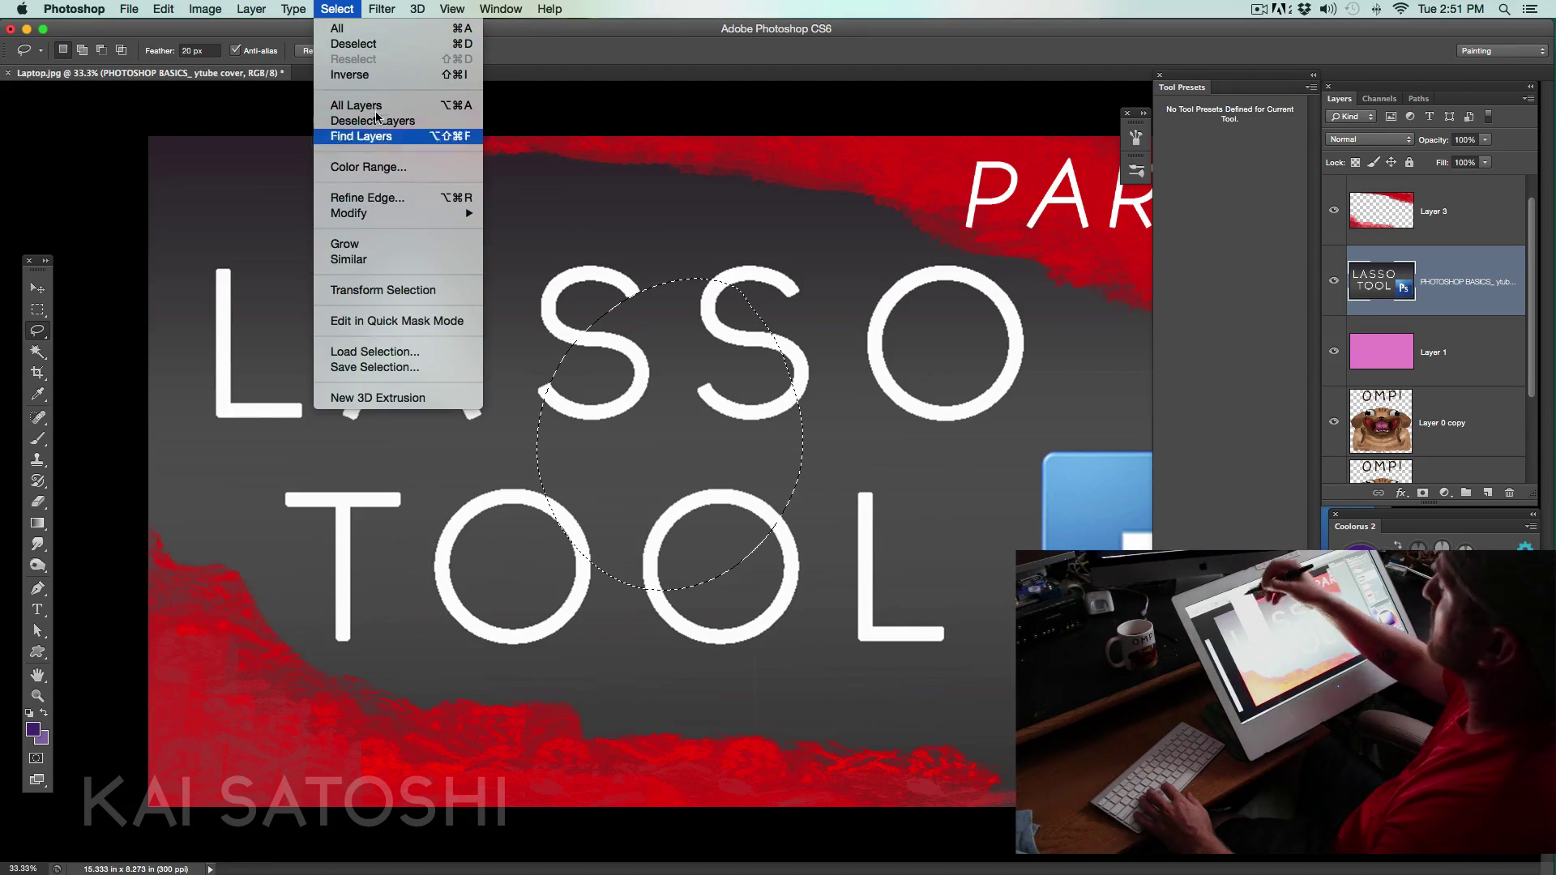
mouse_move(418, 9)
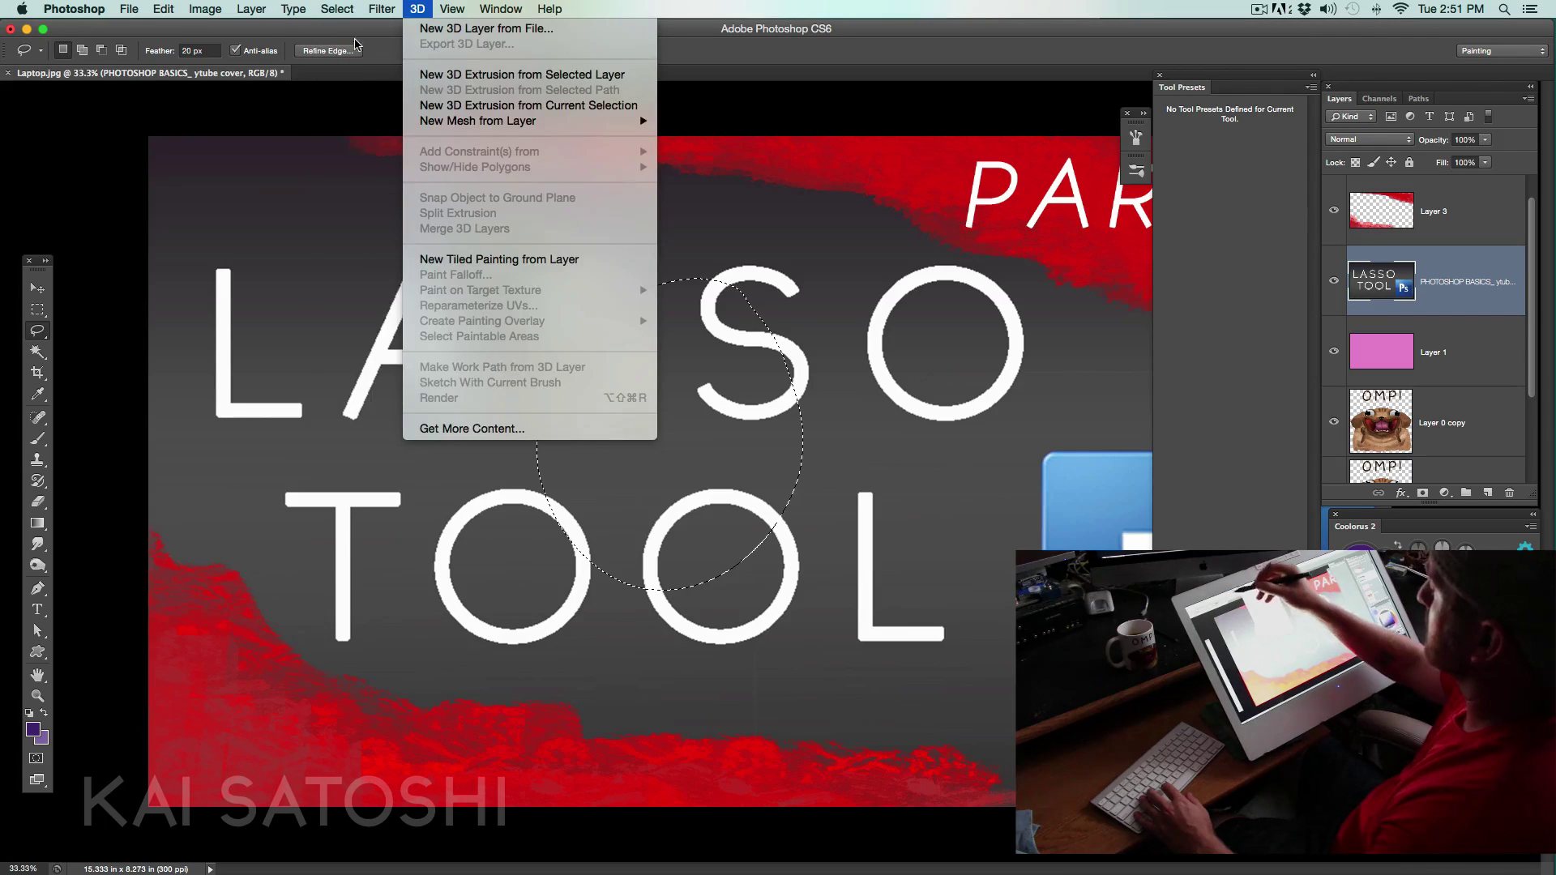
mouse_move(337, 9)
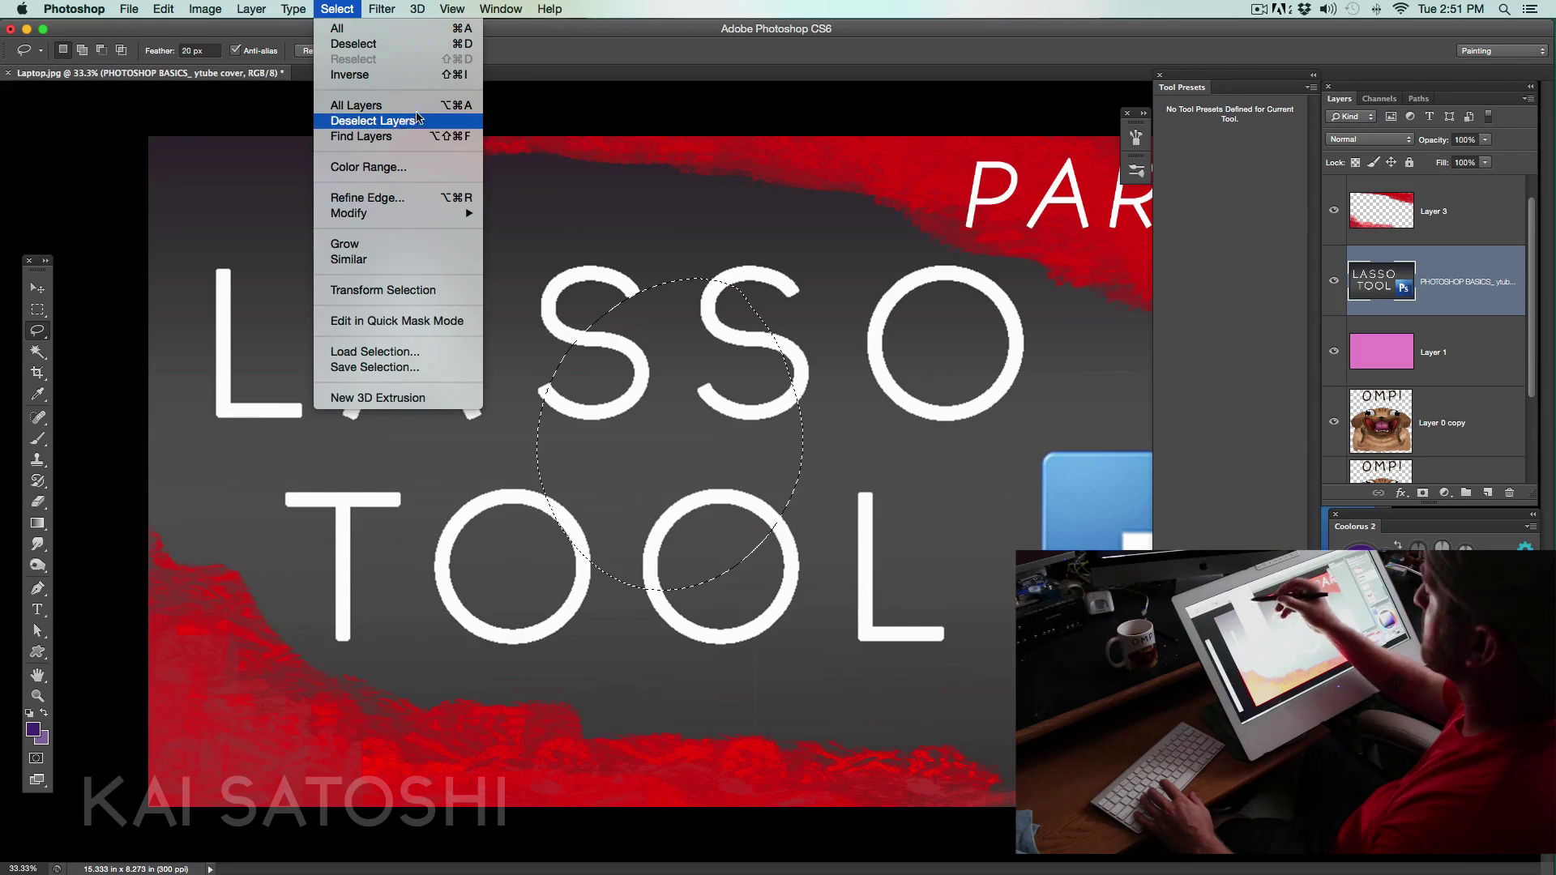
mouse_move(430, 220)
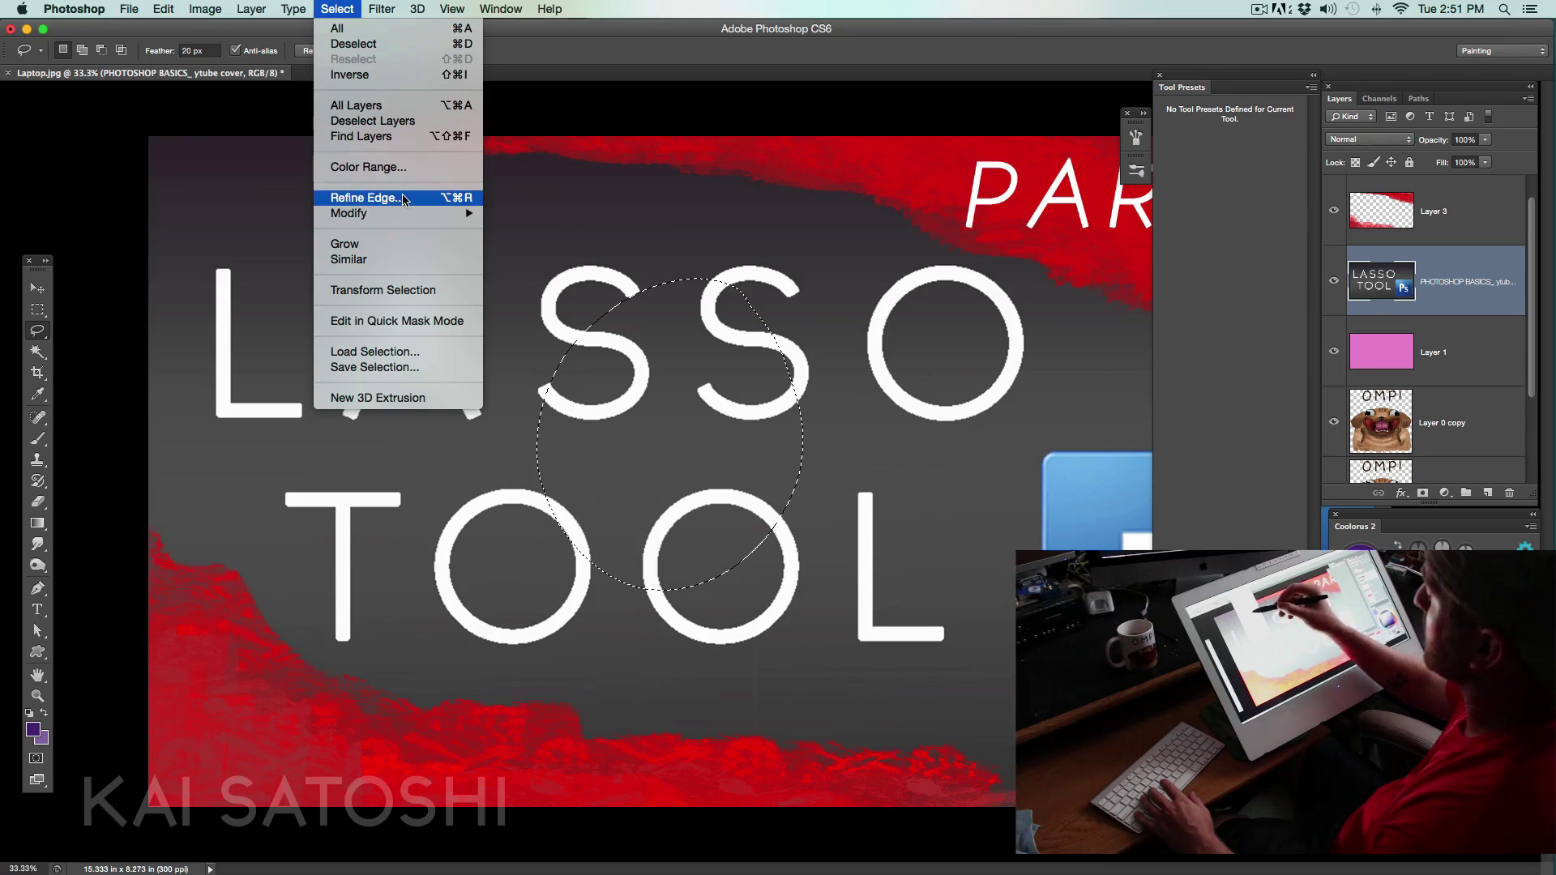
left_click(399, 200)
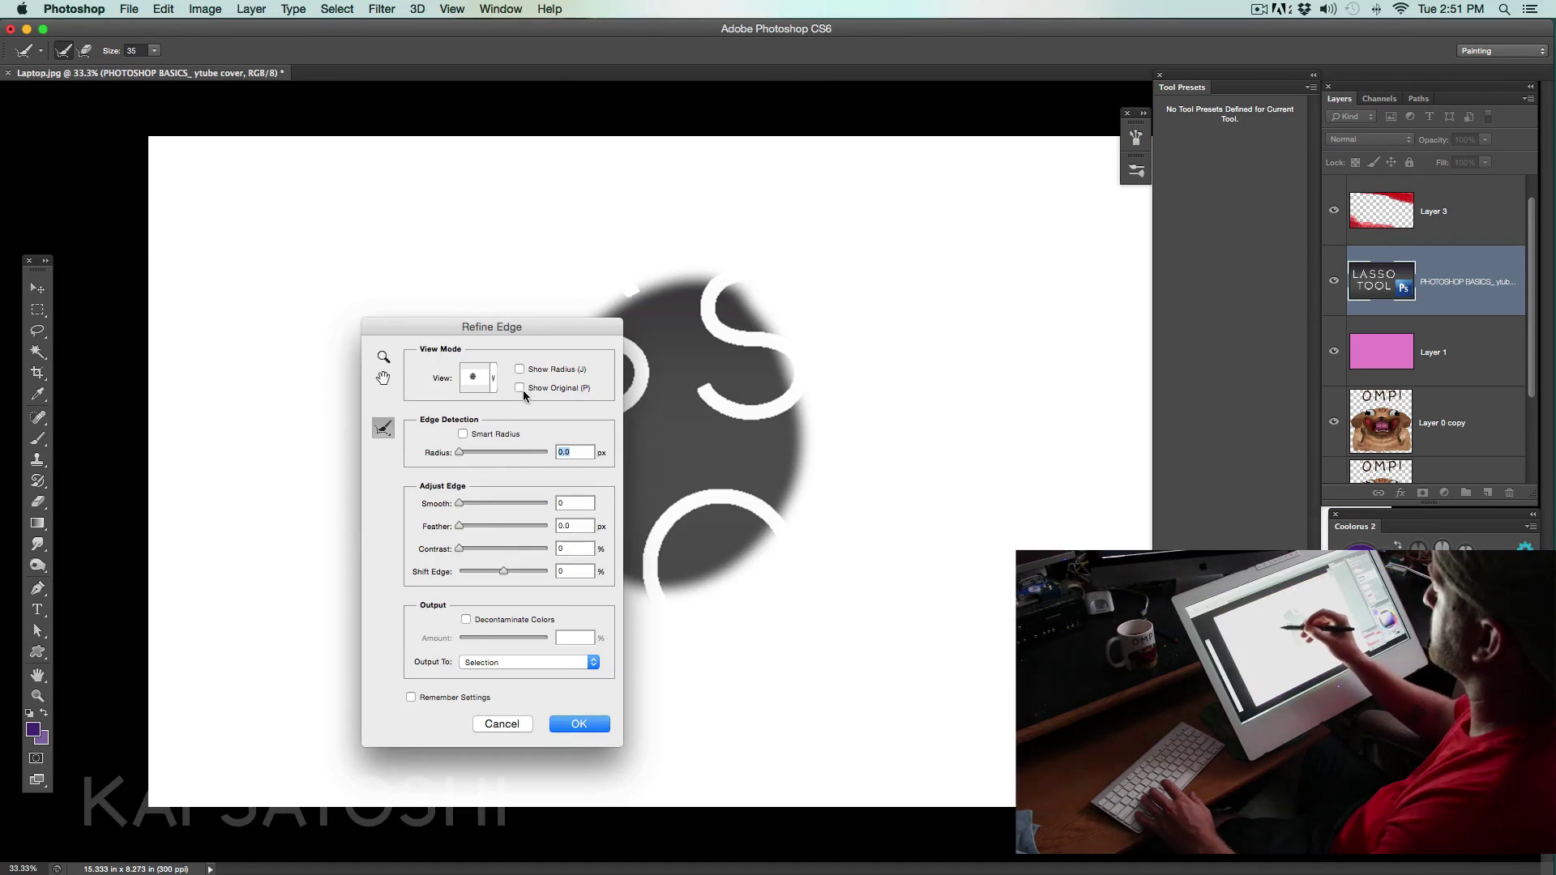
left_click_drag(538, 329, 1067, 270)
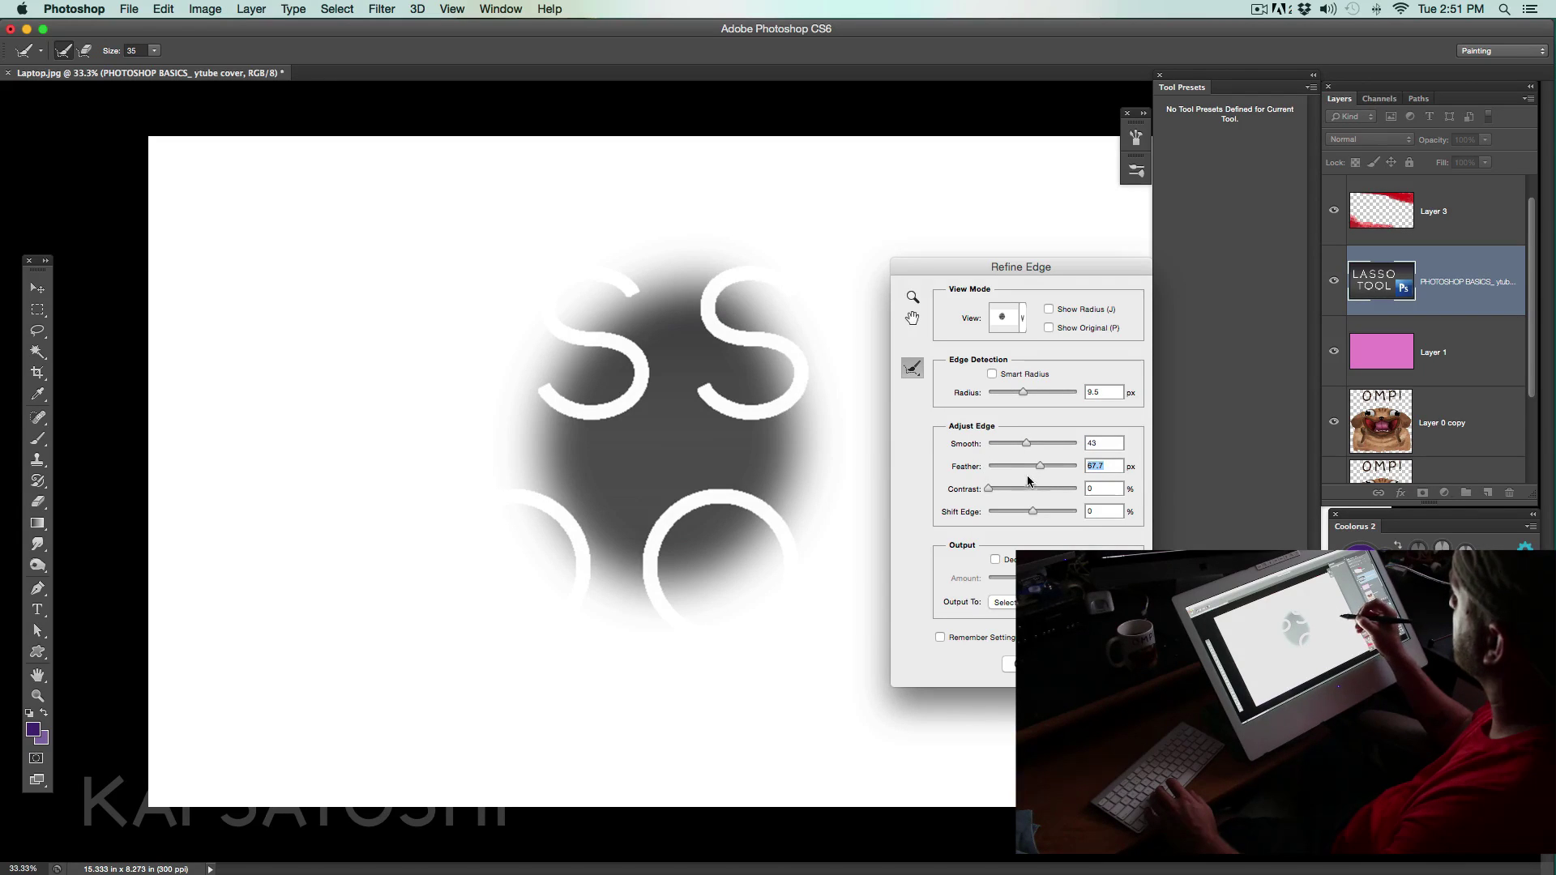
left_click_drag(1039, 465, 1035, 516)
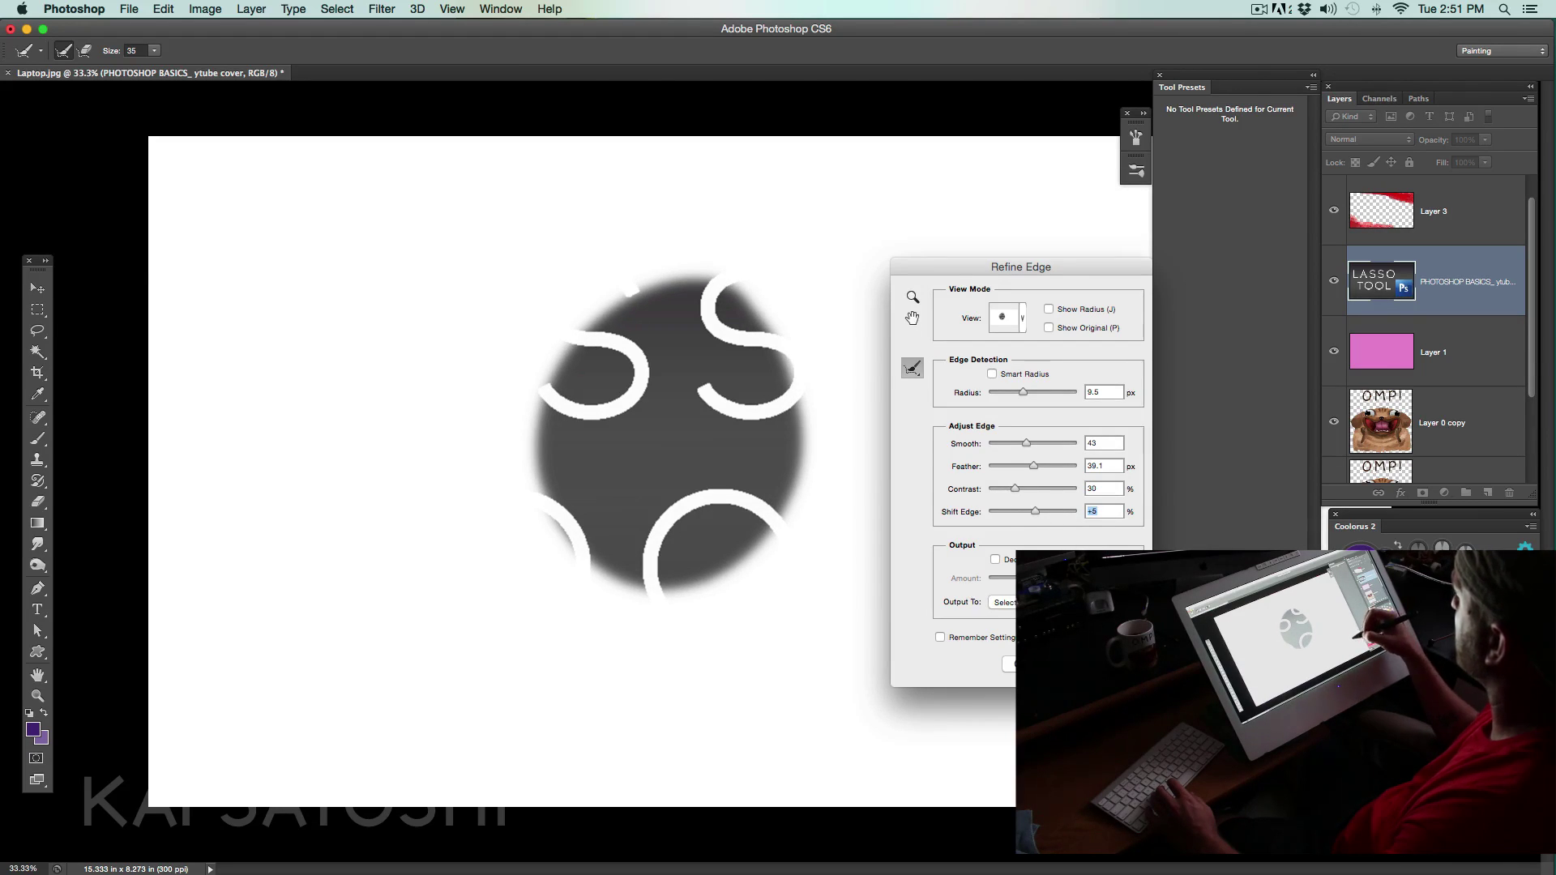
key("Return")
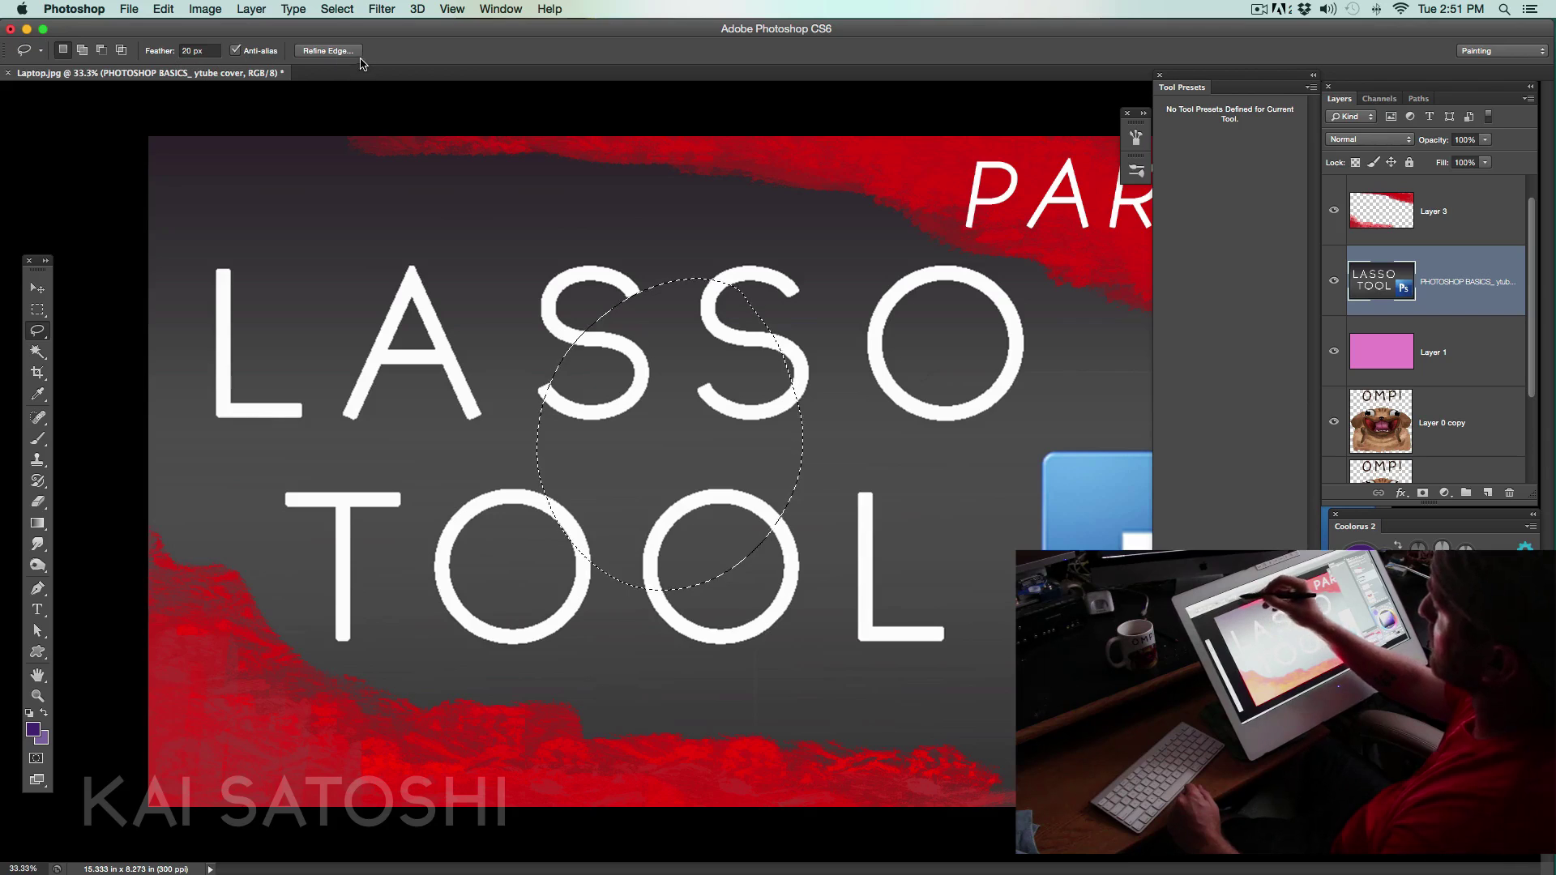
left_click(327, 51)
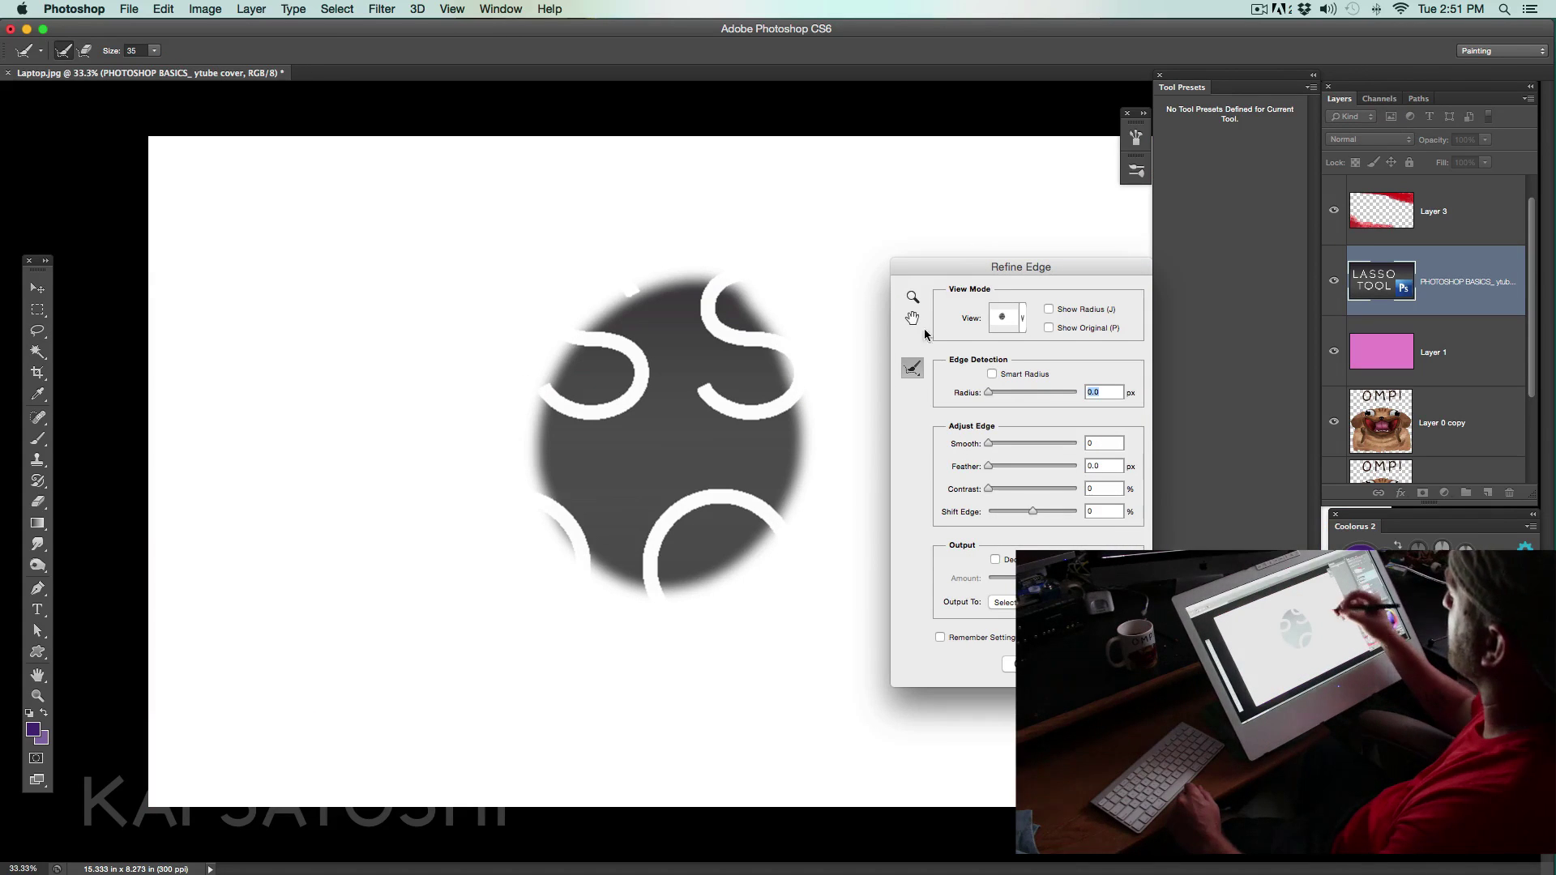
key("Escape")
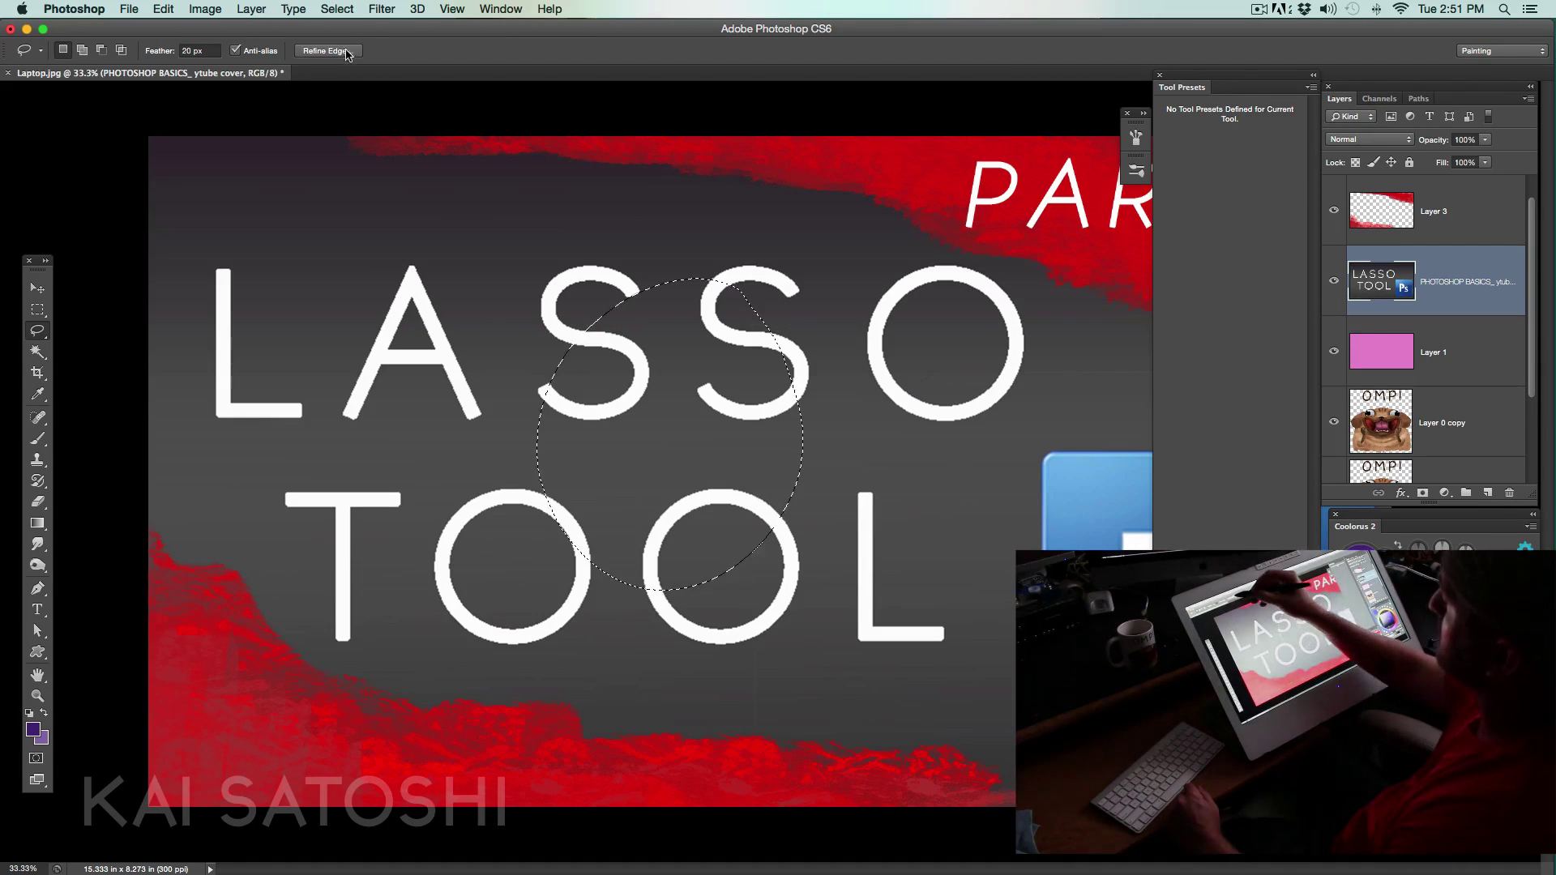
left_click(337, 9)
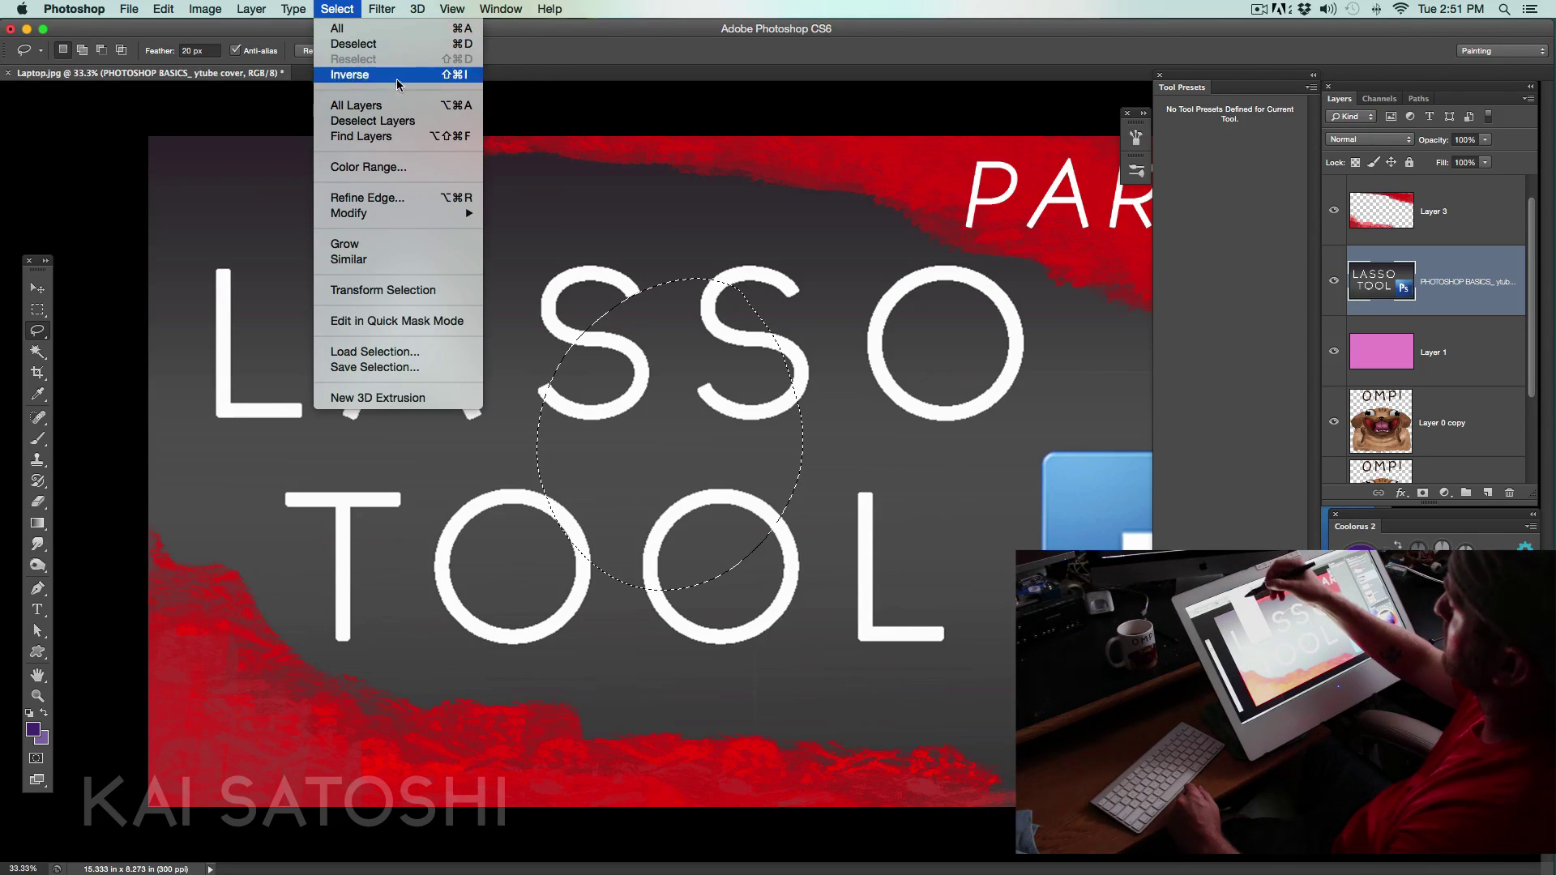
mouse_move(406, 217)
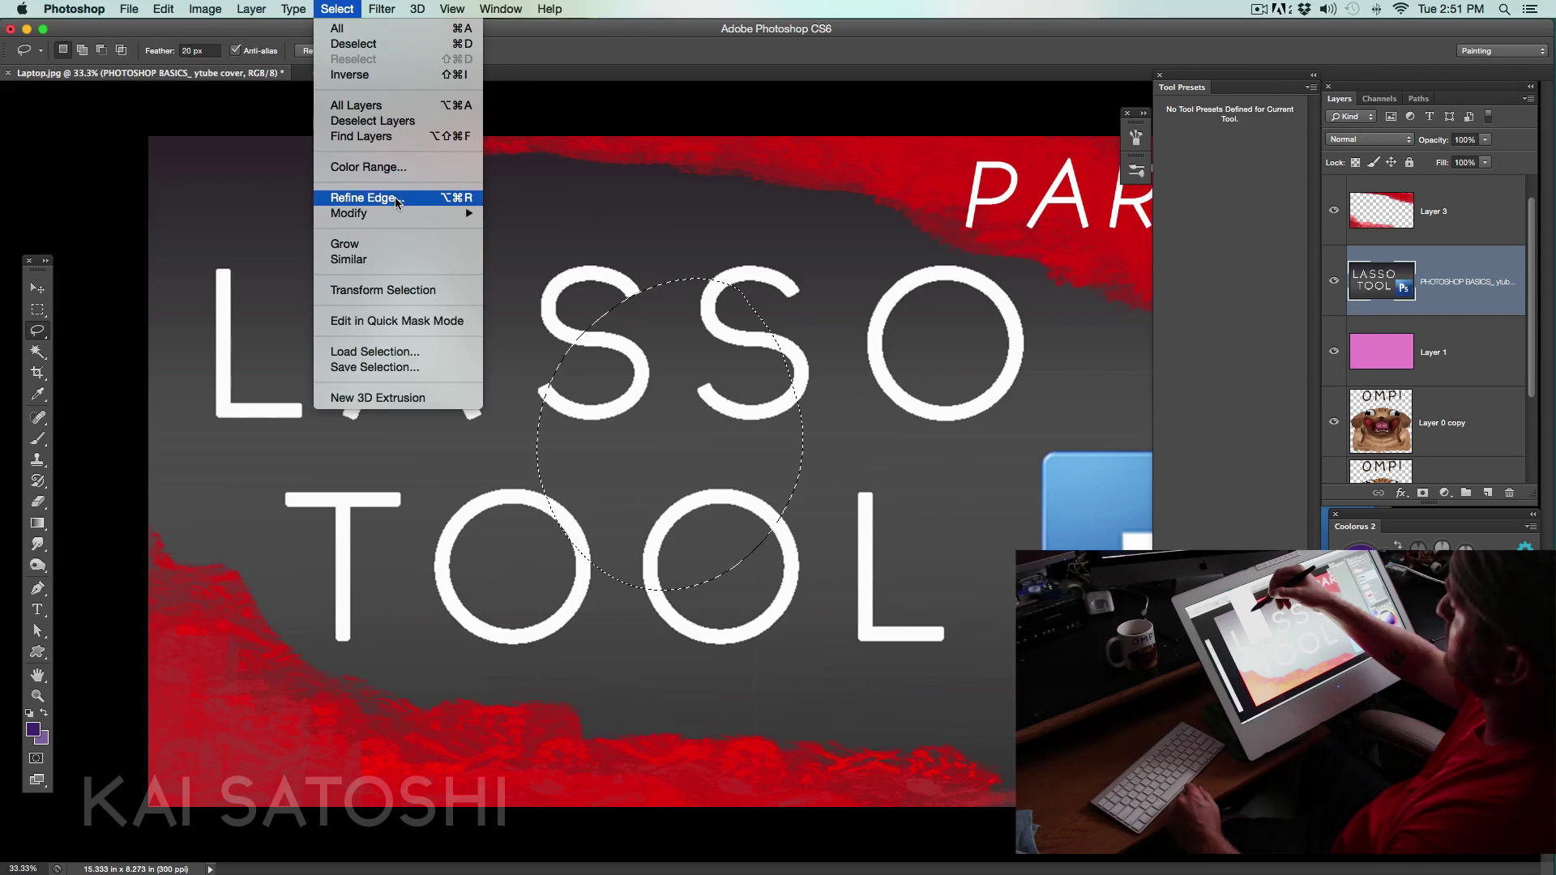
left_click(397, 199)
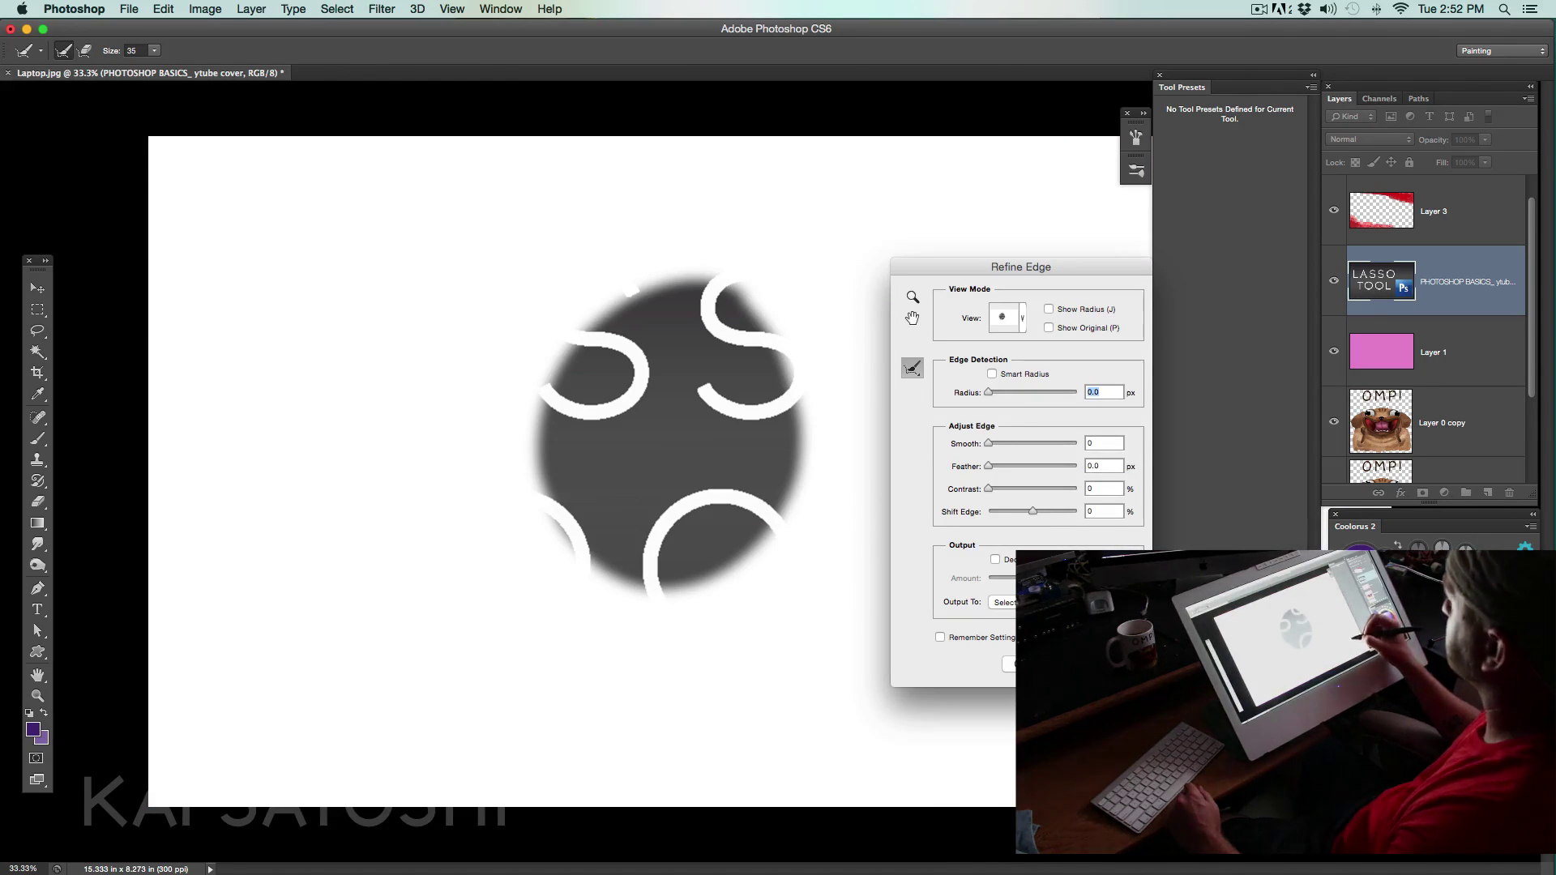
key("Escape")
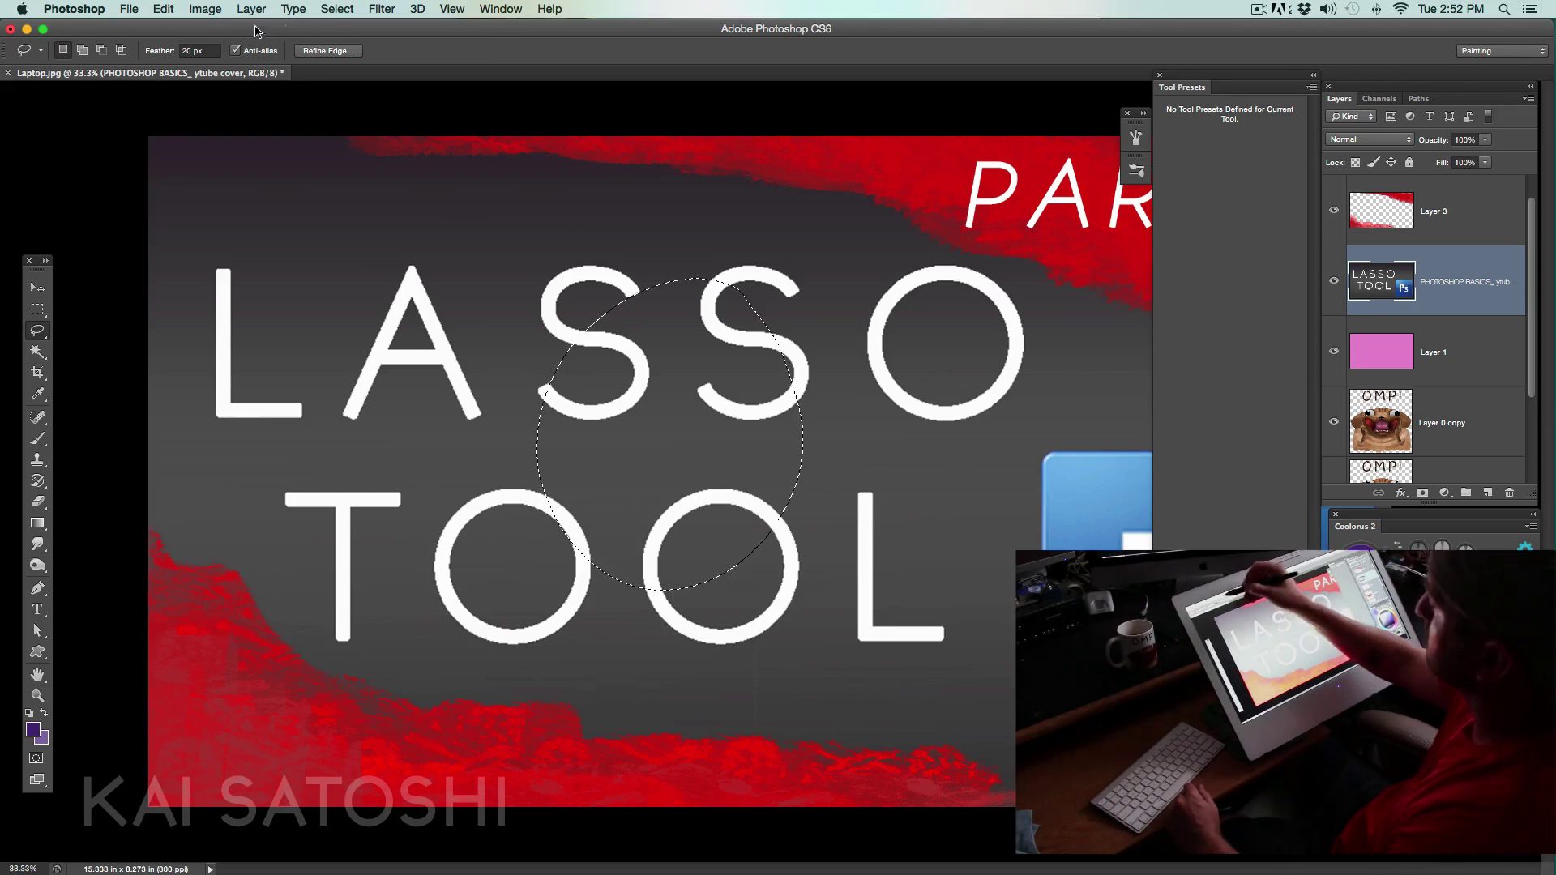
- Transform the selection outline to about 130% width and 85% height, and move it over the last O and L of TOOL
left_click(337, 9)
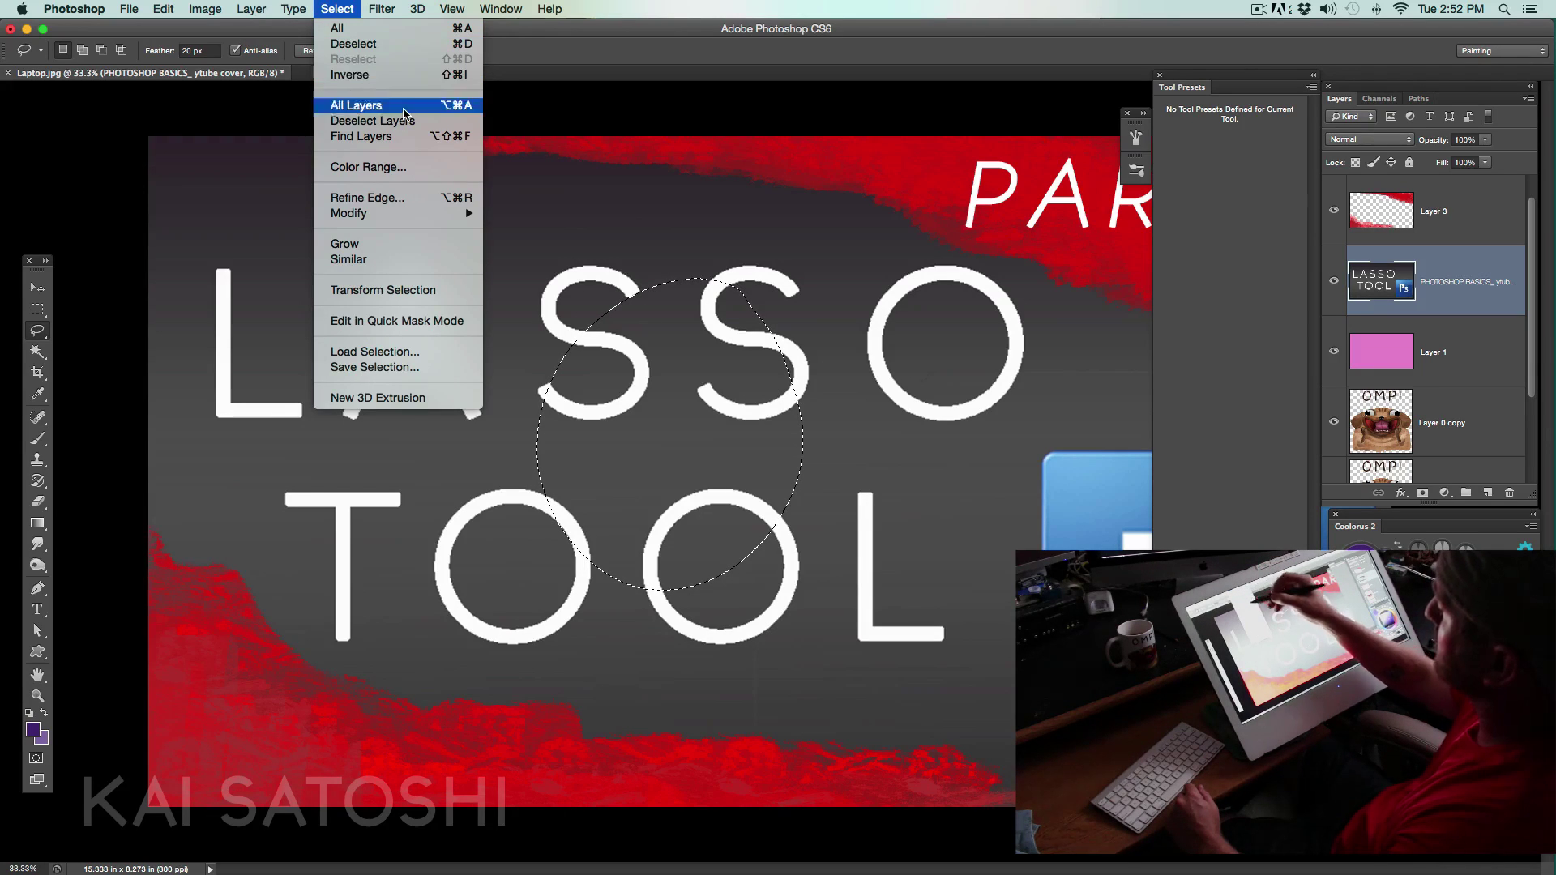
left_click(397, 290)
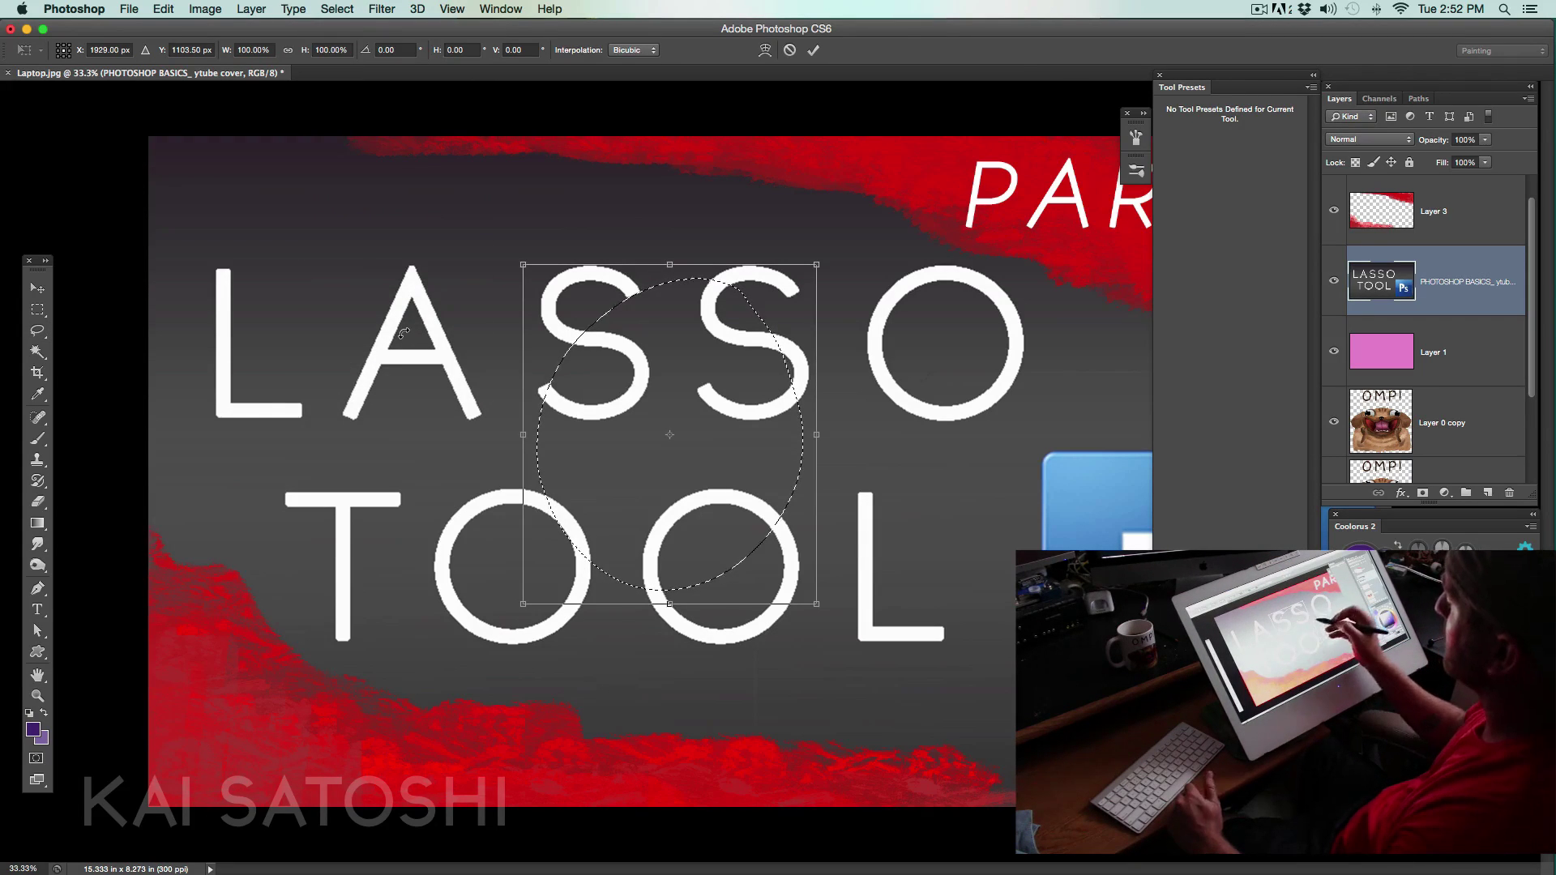
left_click_drag(820, 438, 902, 436)
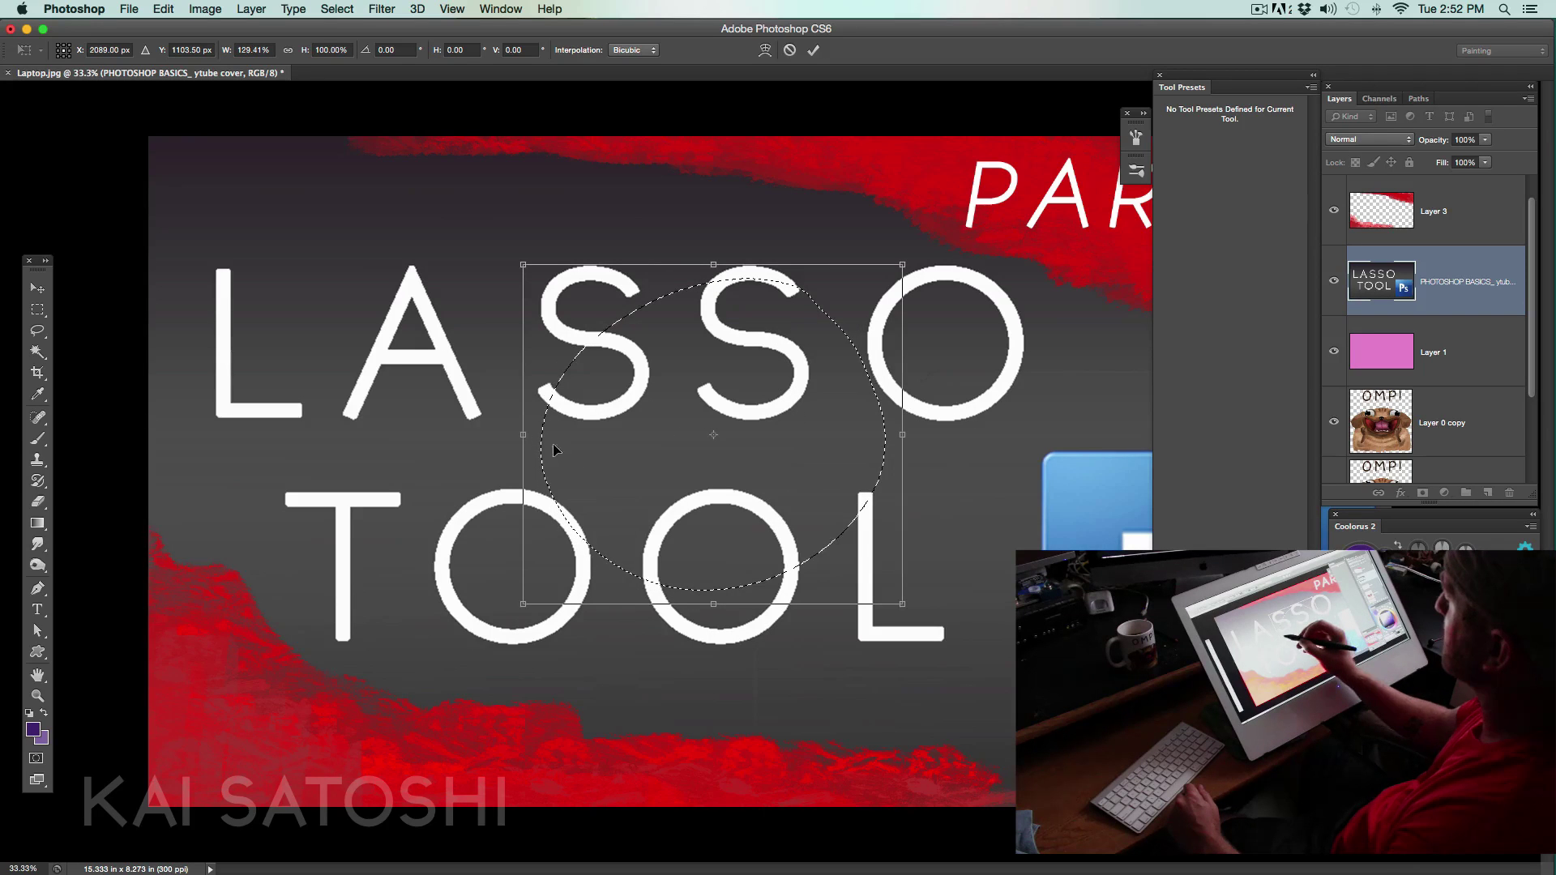
left_click_drag(522, 435, 485, 434)
left_click_drag(694, 263, 694, 364)
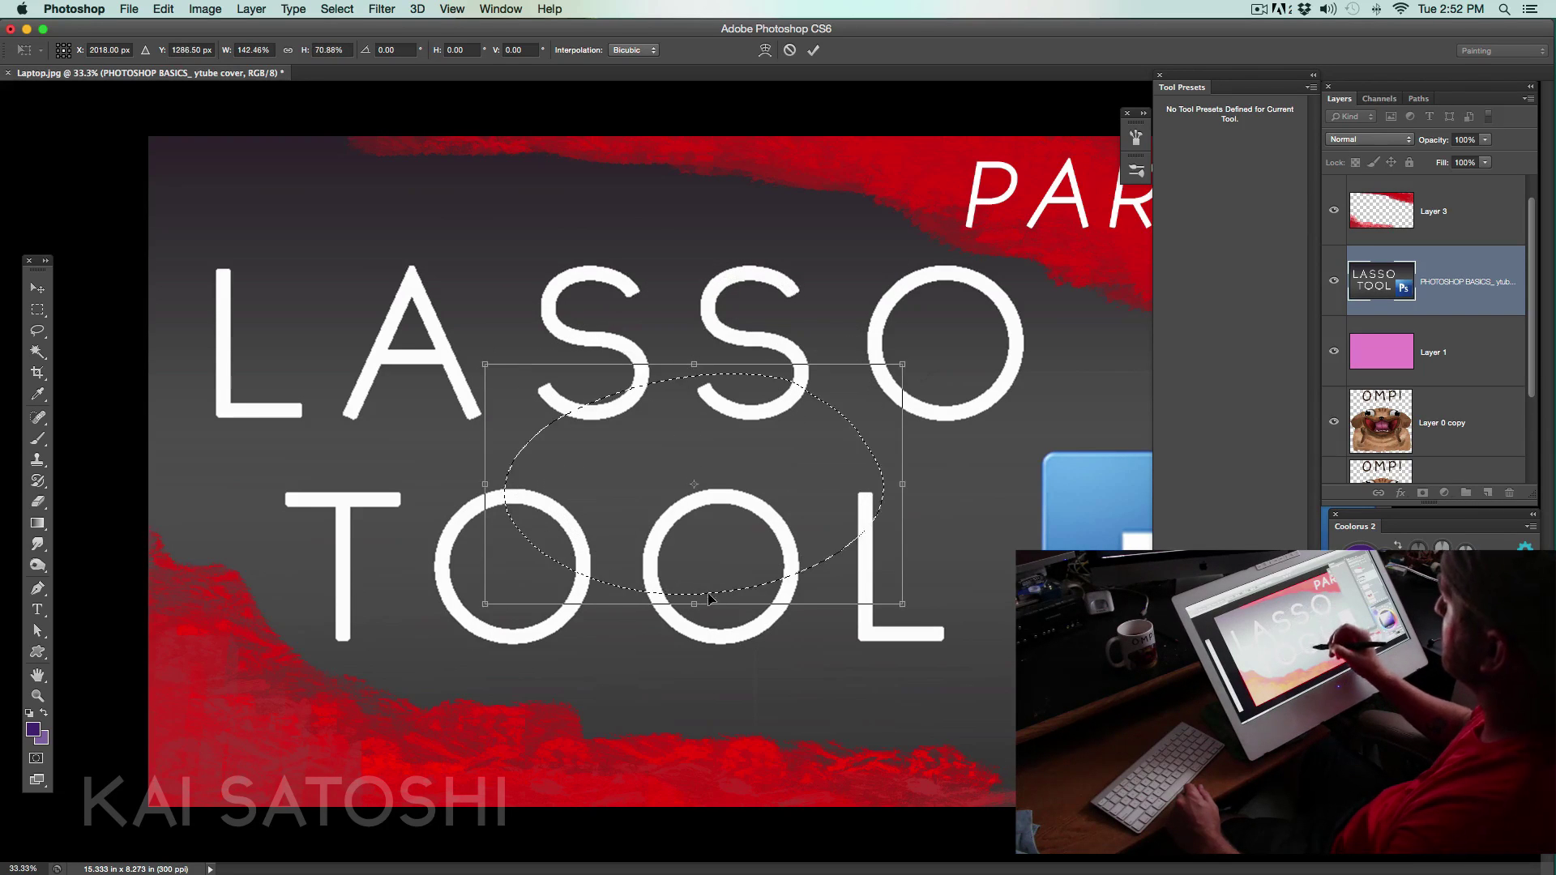
left_click_drag(708, 599, 712, 653)
left_click_drag(486, 508, 522, 509)
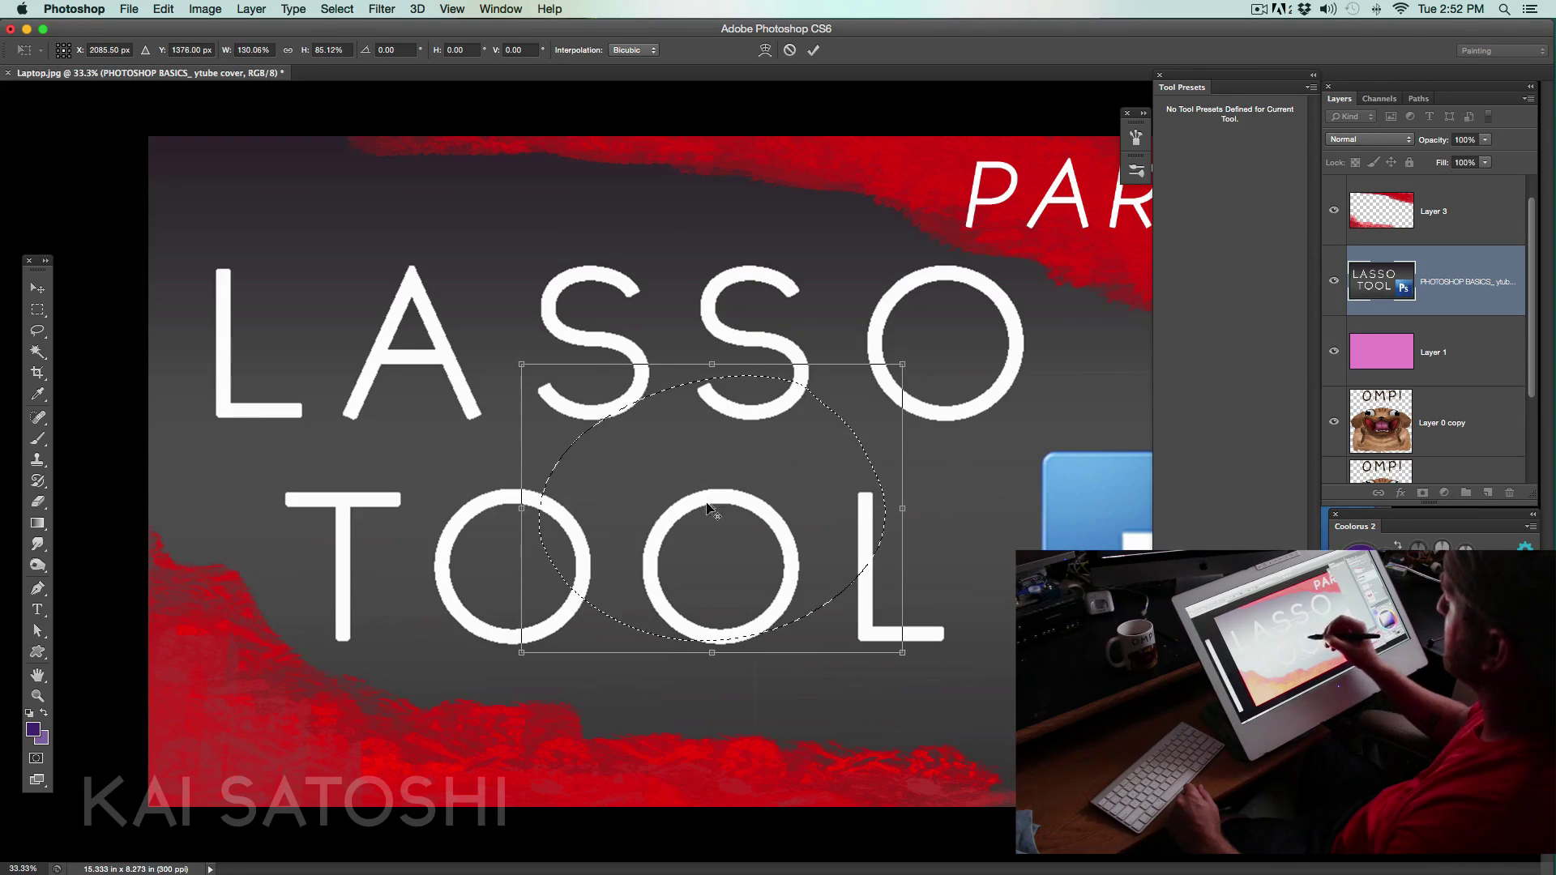
left_click_drag(847, 596, 887, 648)
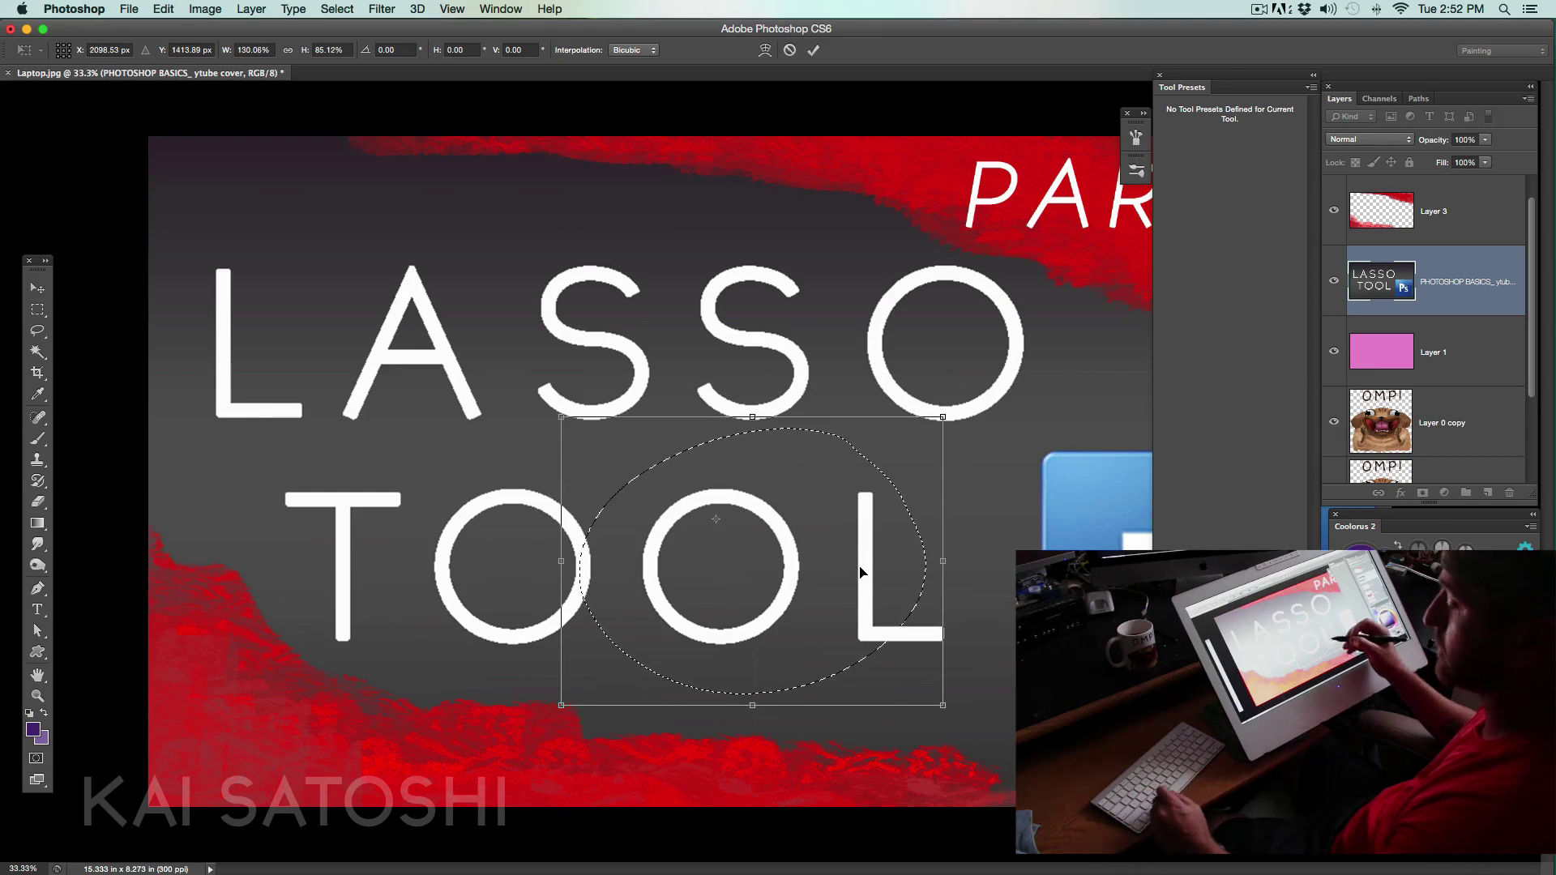
key("Return")
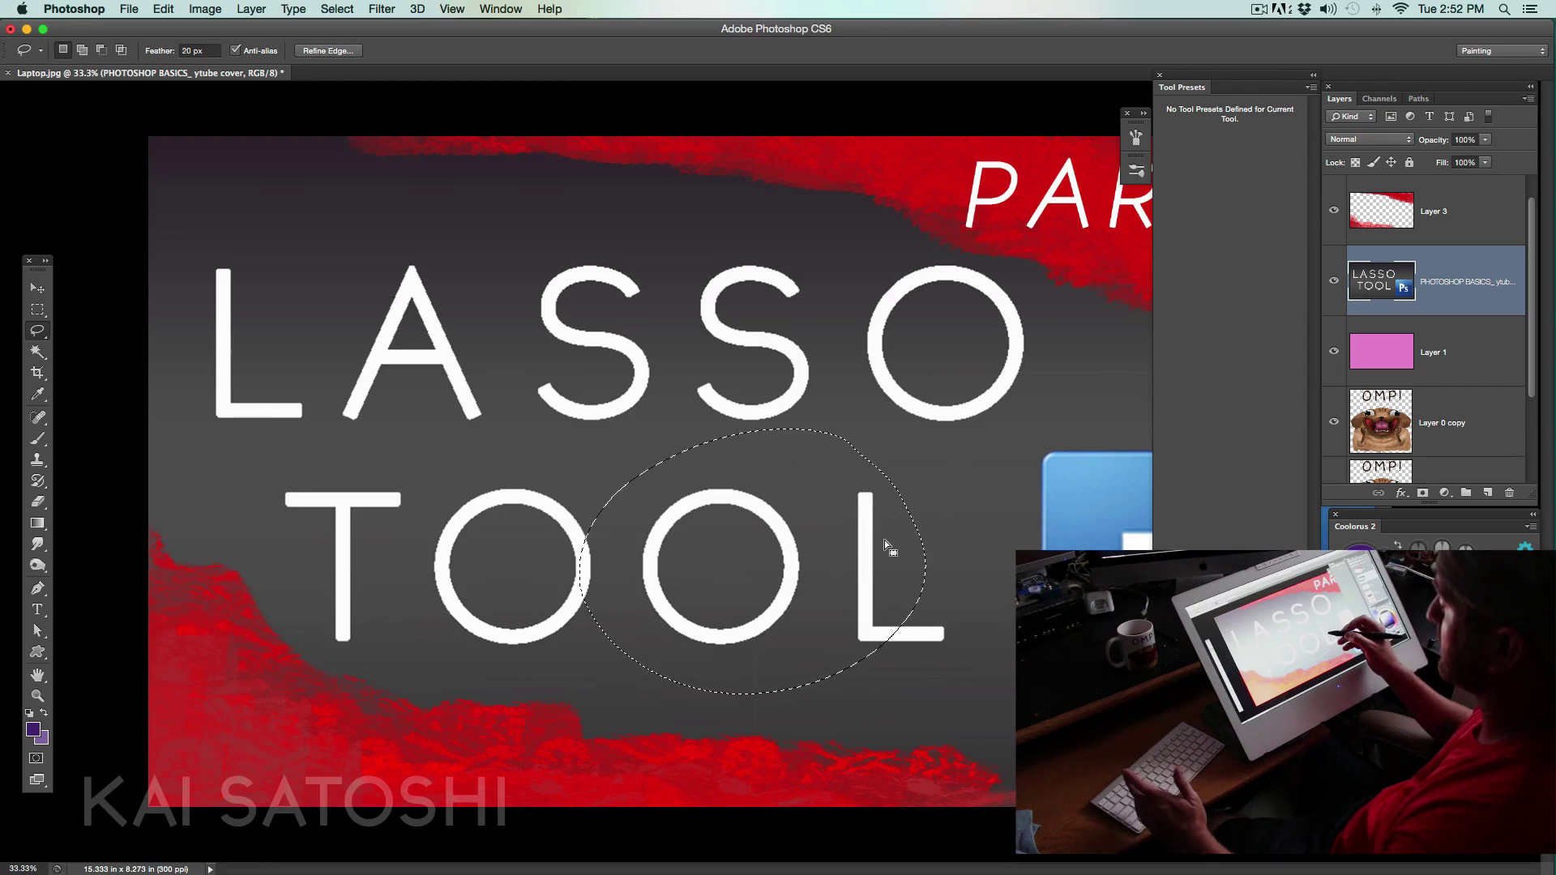
- Select the white lettering inside the oval with Color Range, using sampled colors and a fuzziness of 182
left_click(344, 12)
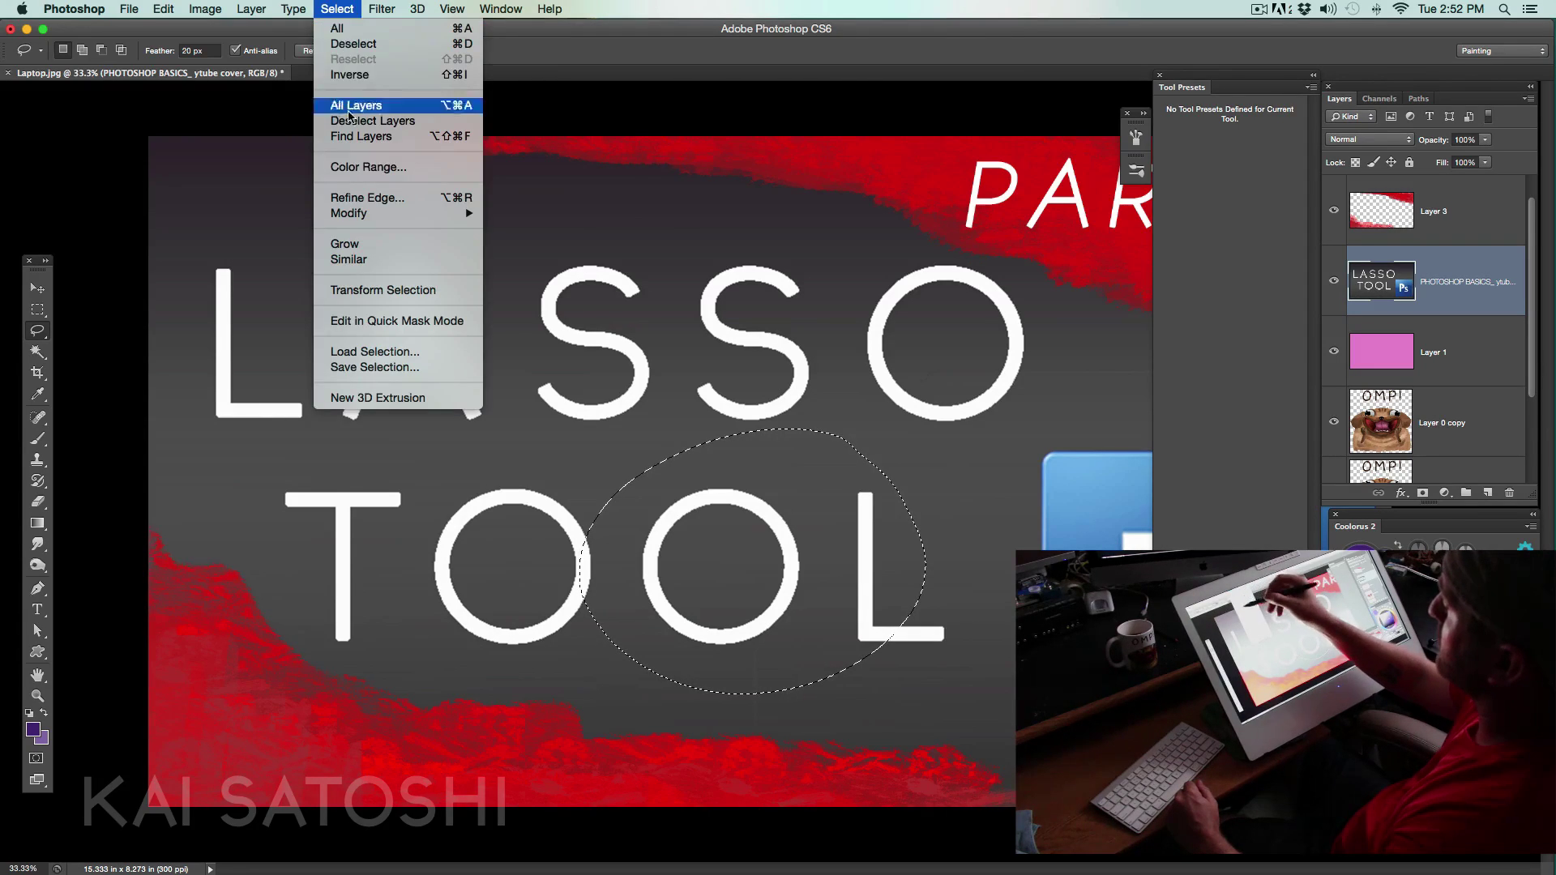
left_click(369, 167)
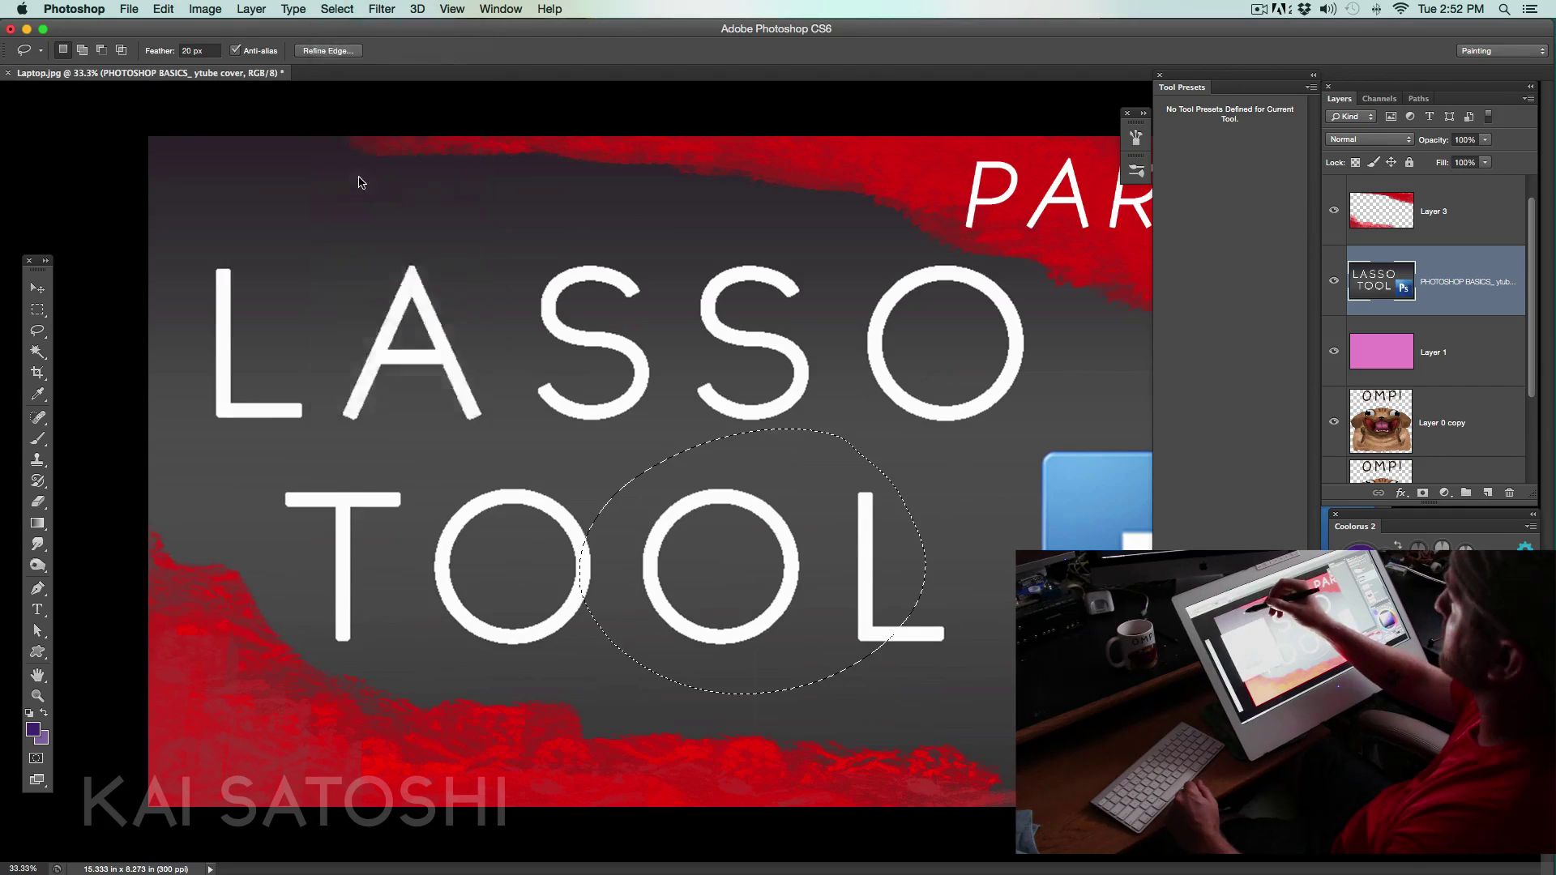
mouse_move(382, 274)
left_mouse_down()
mouse_move(729, 287)
mouse_move(948, 324)
mouse_move(906, 321)
left_mouse_up()
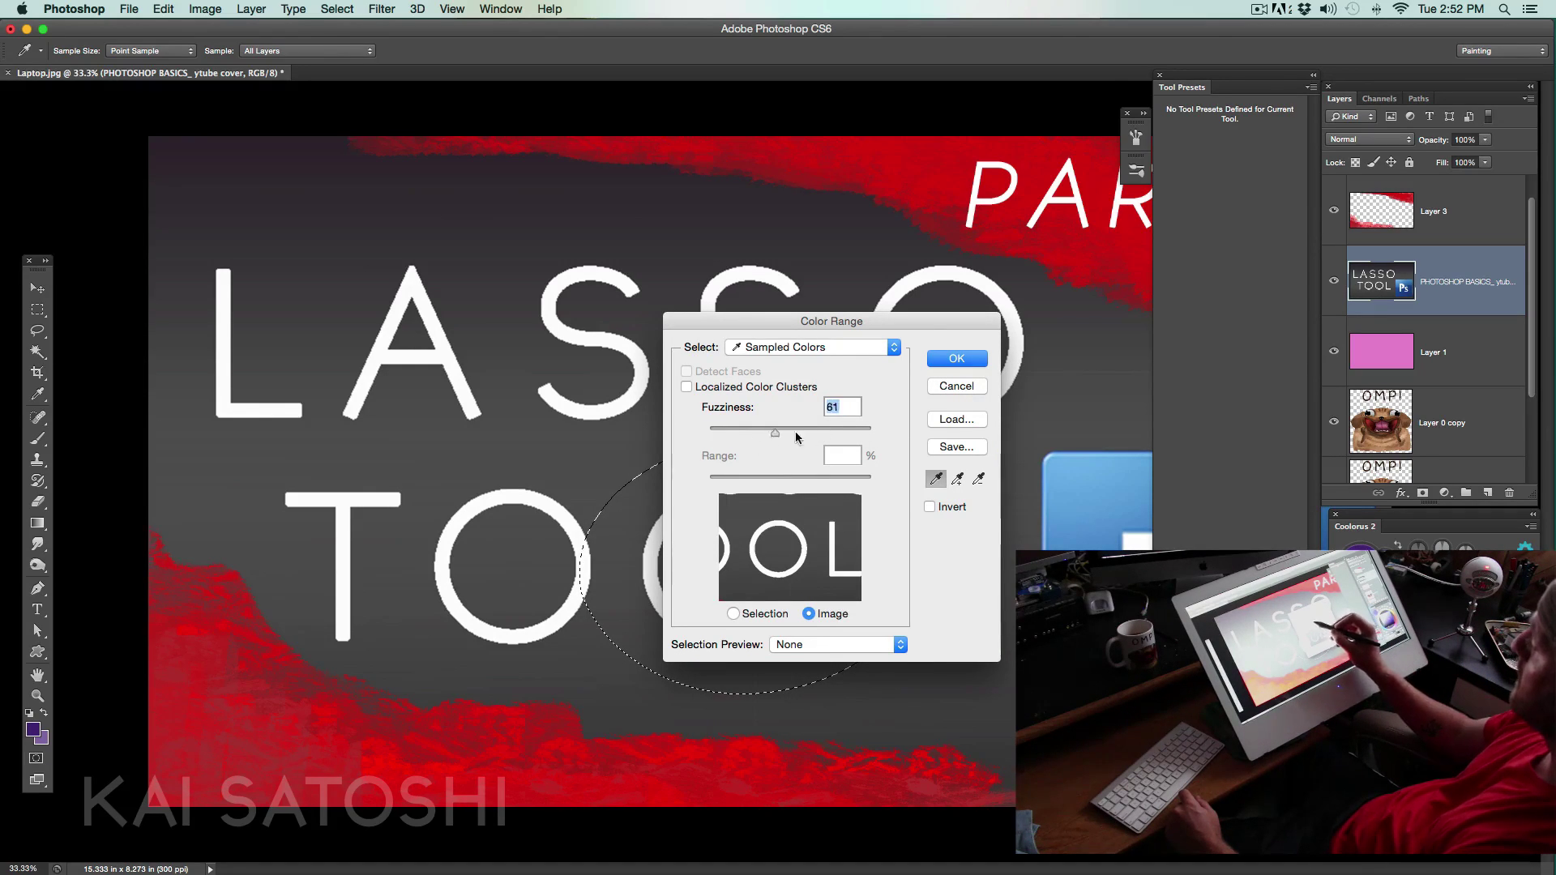
left_click_drag(796, 438, 849, 431)
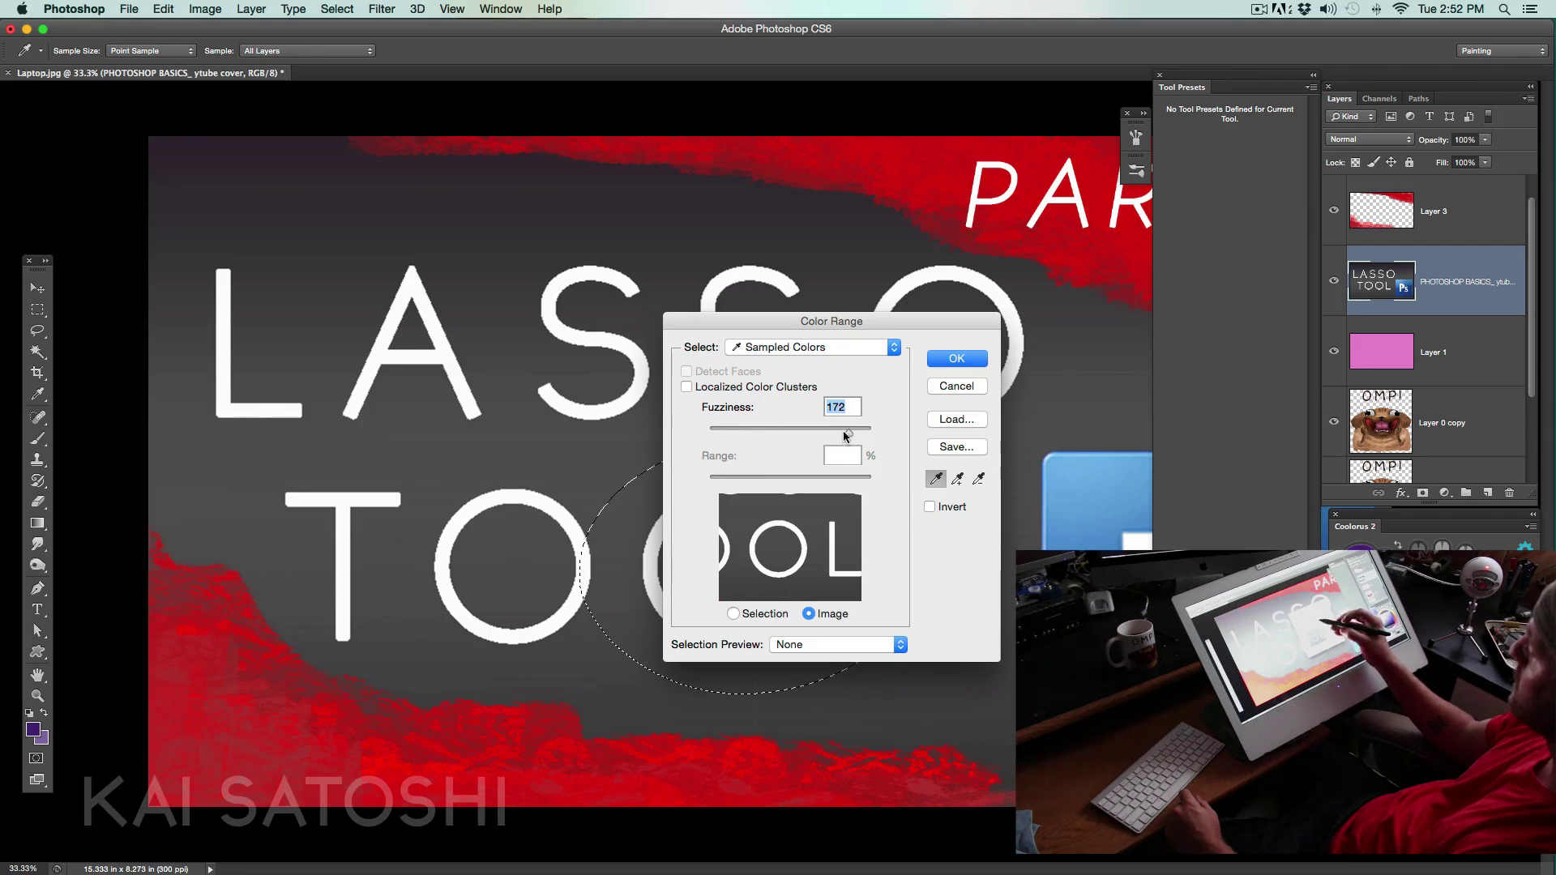
left_click_drag(843, 432, 852, 431)
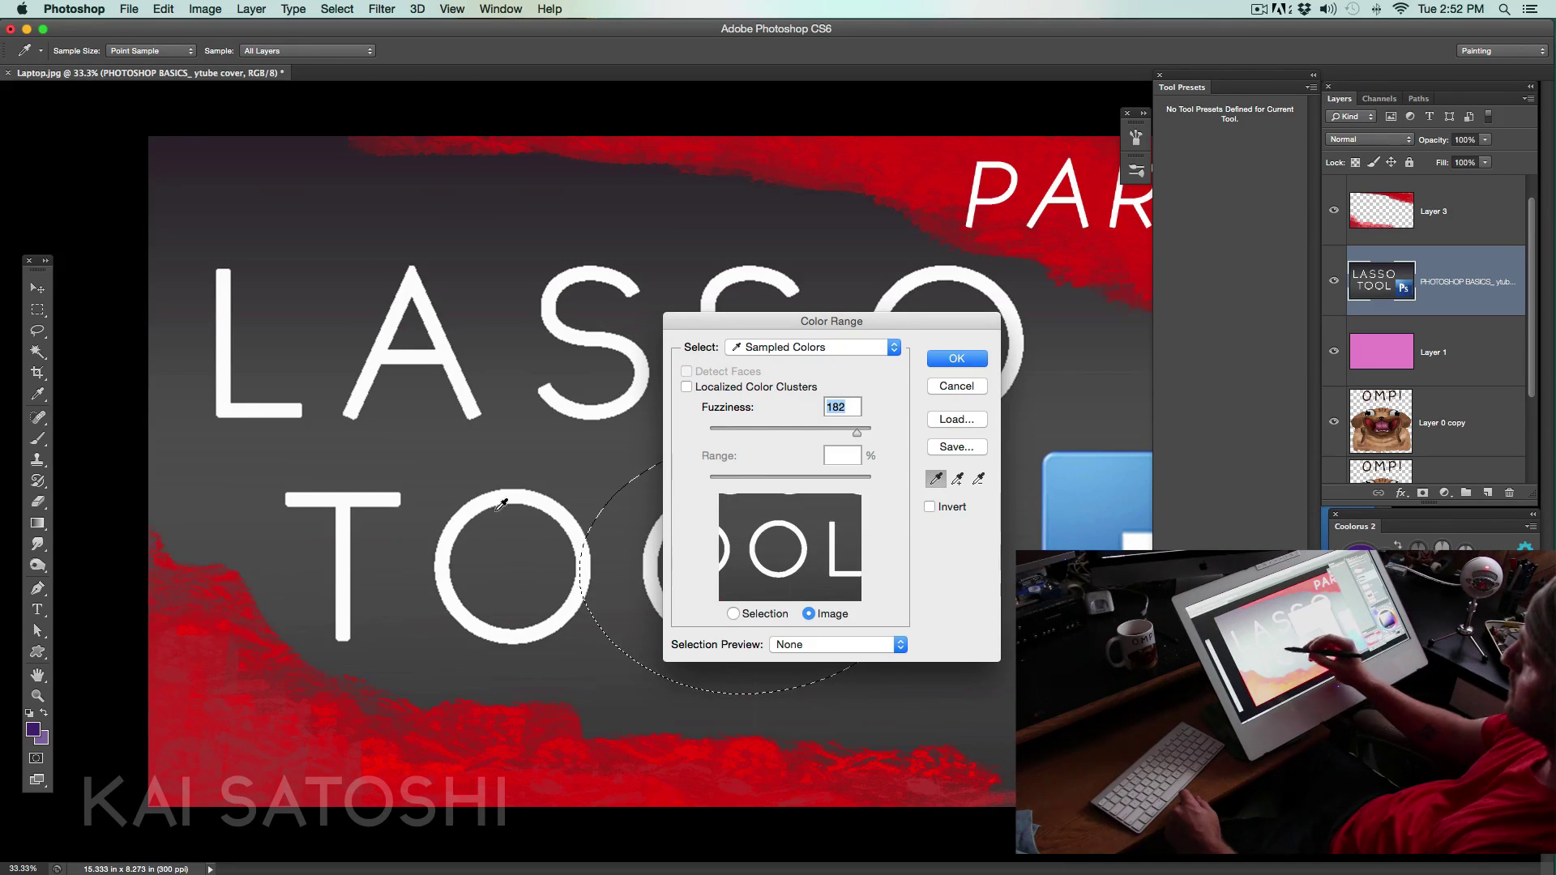
left_click(535, 501)
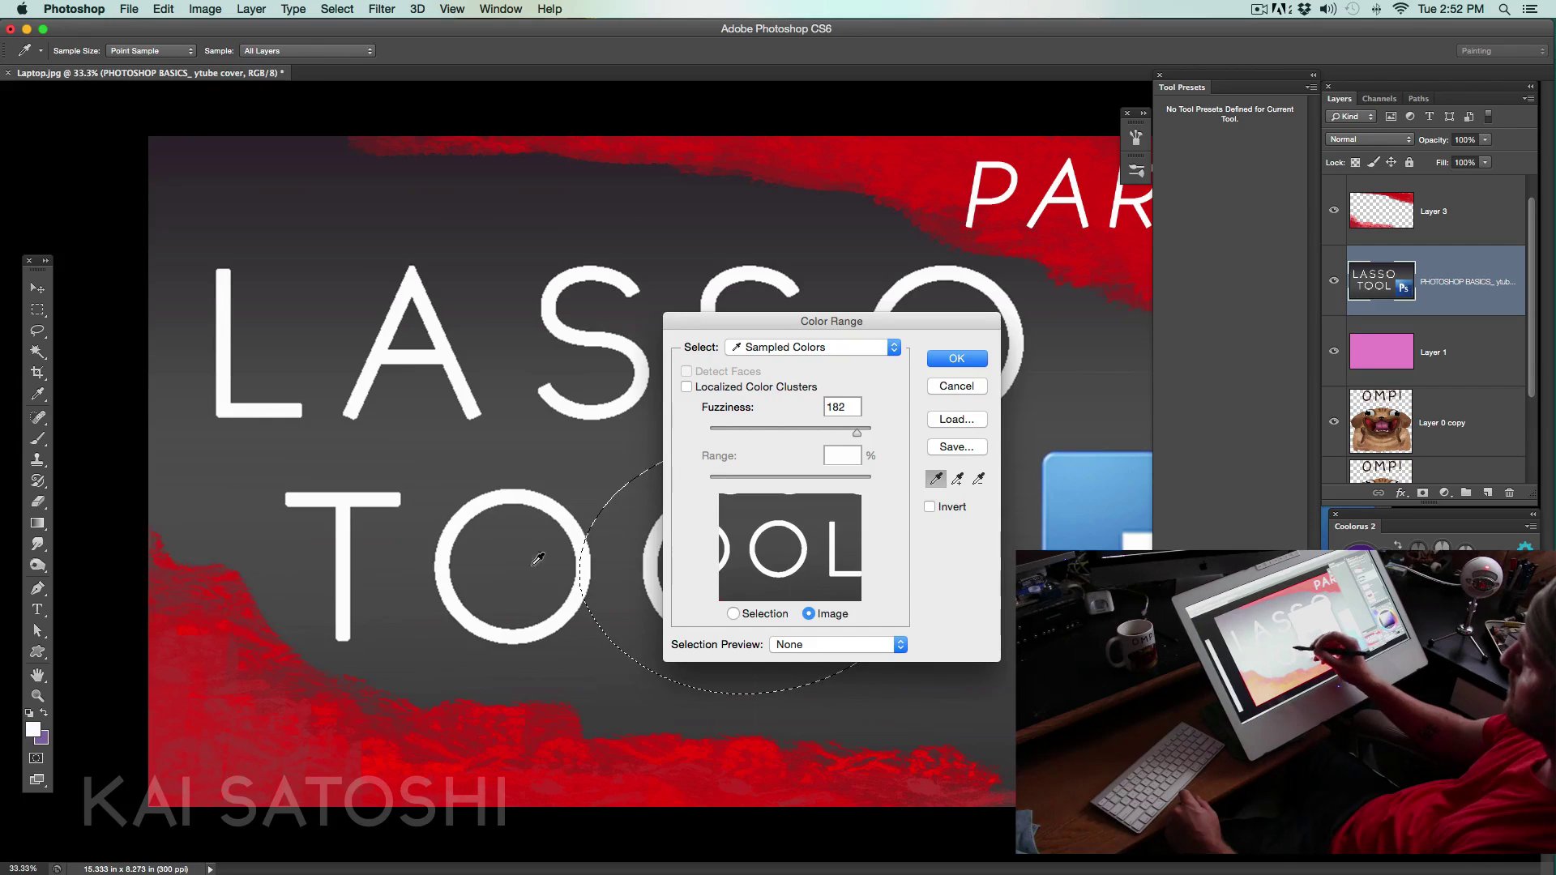
left_click(957, 360)
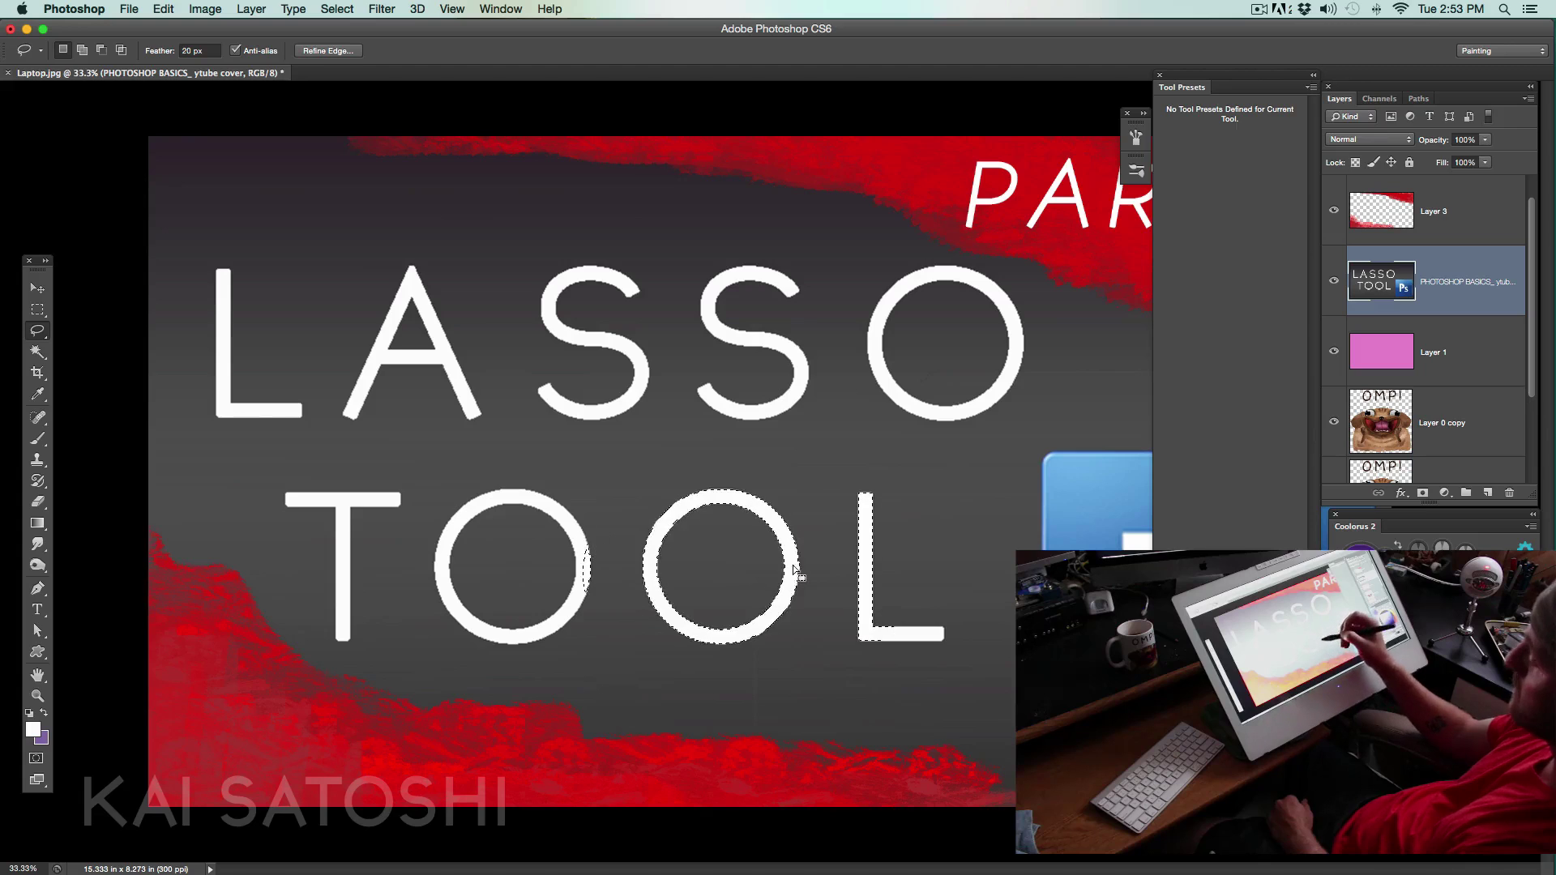
- Deselect the lettering and undo back to the oval selection around the end of TOOL
key("super+d")
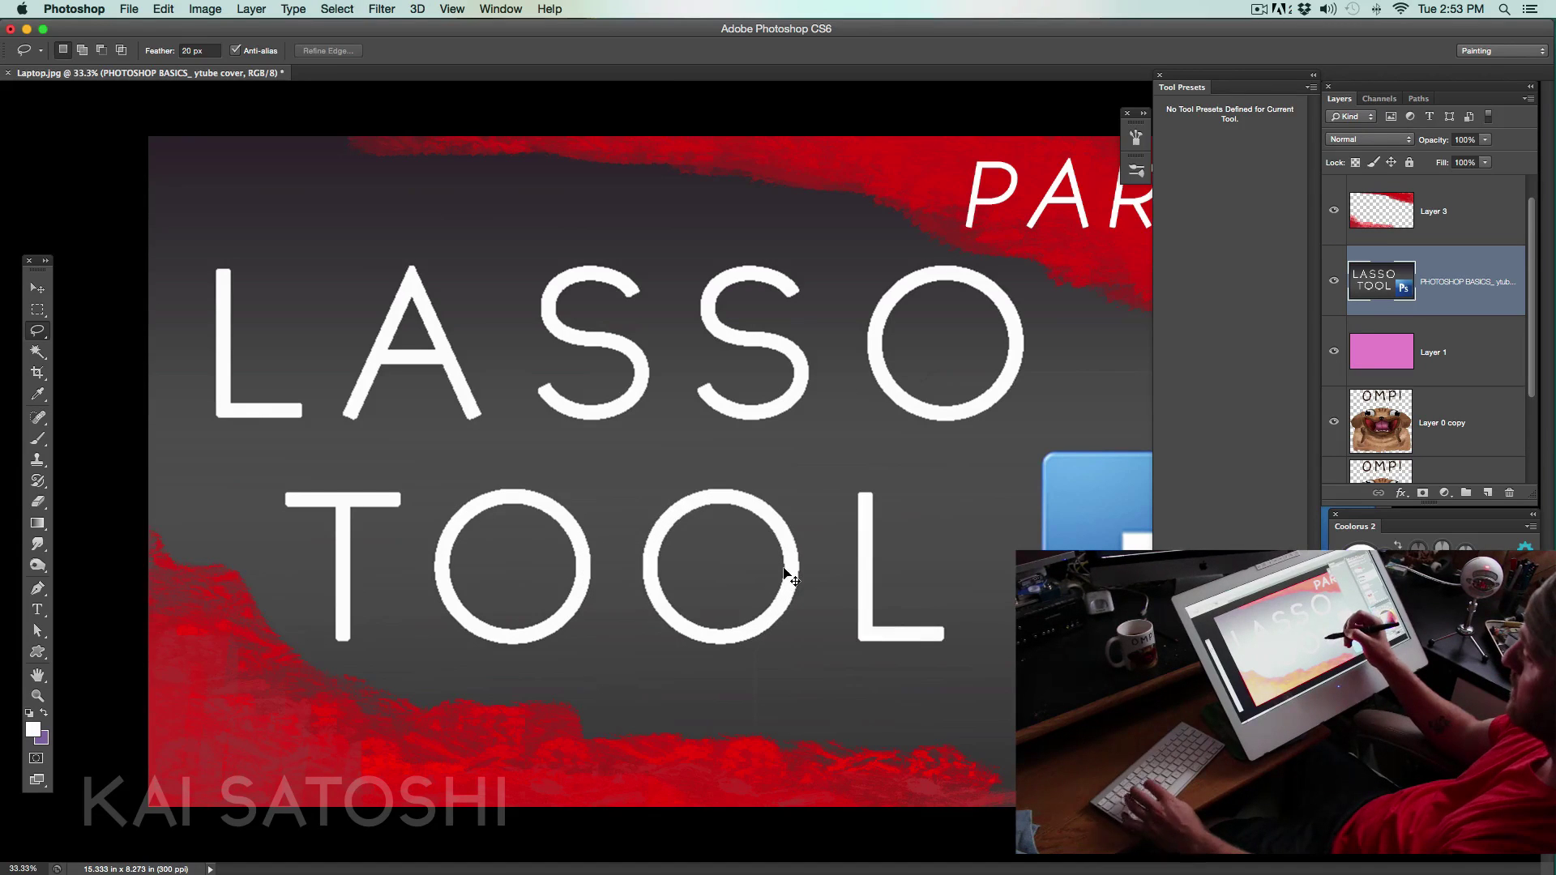
key("super+z")
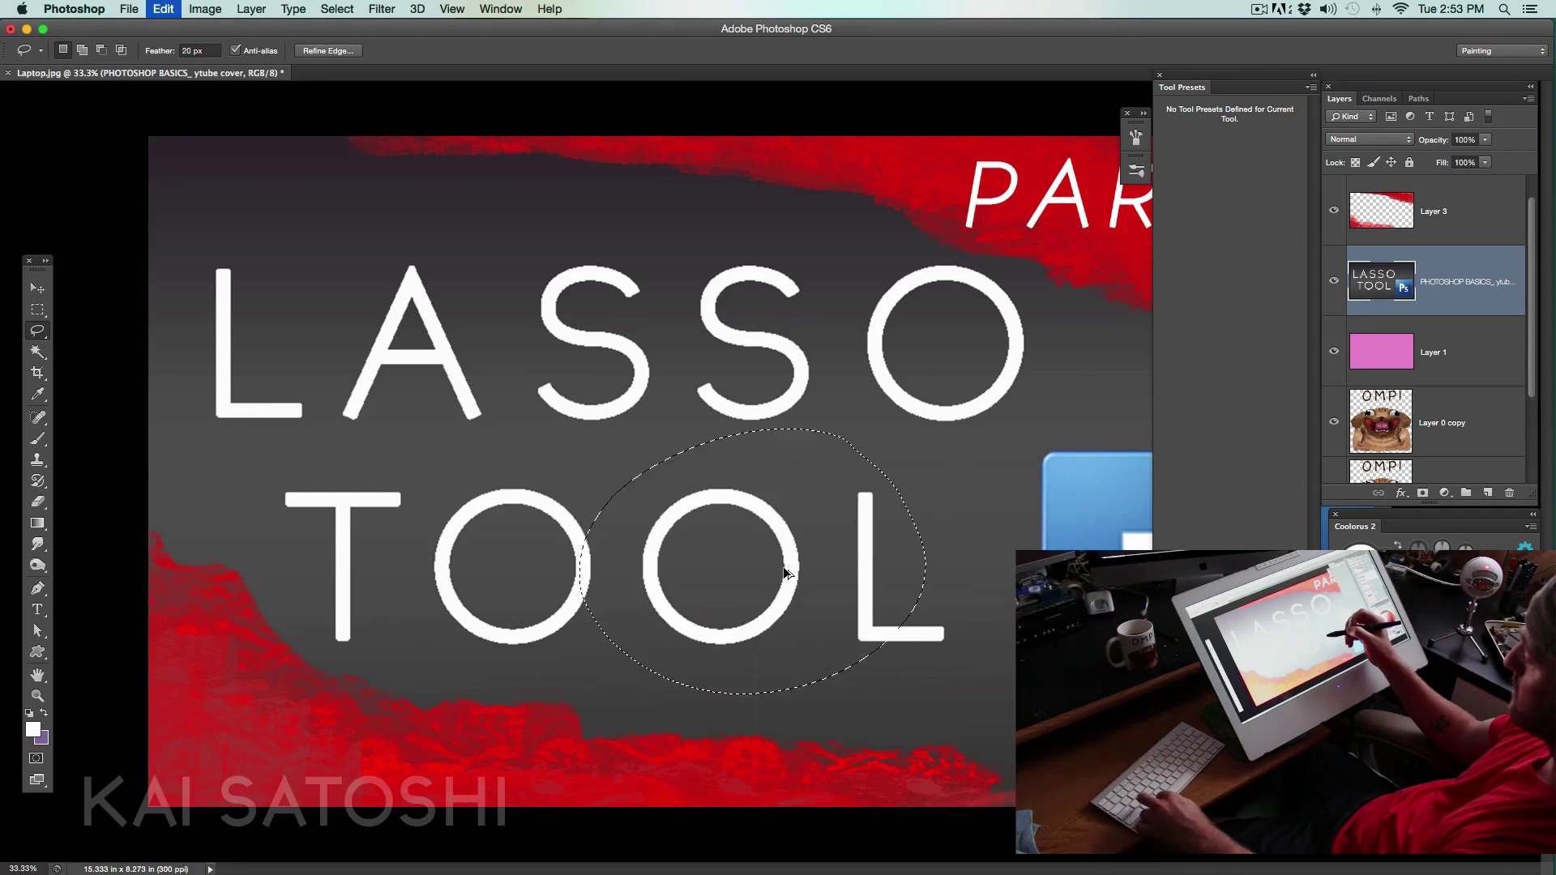
- Lasso a round area over both S's and the second O of TOOL, and isolate its gray background with Color Range, fuzziness 182
mouse_move(784, 574)
left_mouse_down()
mouse_move(592, 325)
mouse_move(539, 486)
mouse_move(785, 573)
left_mouse_up()
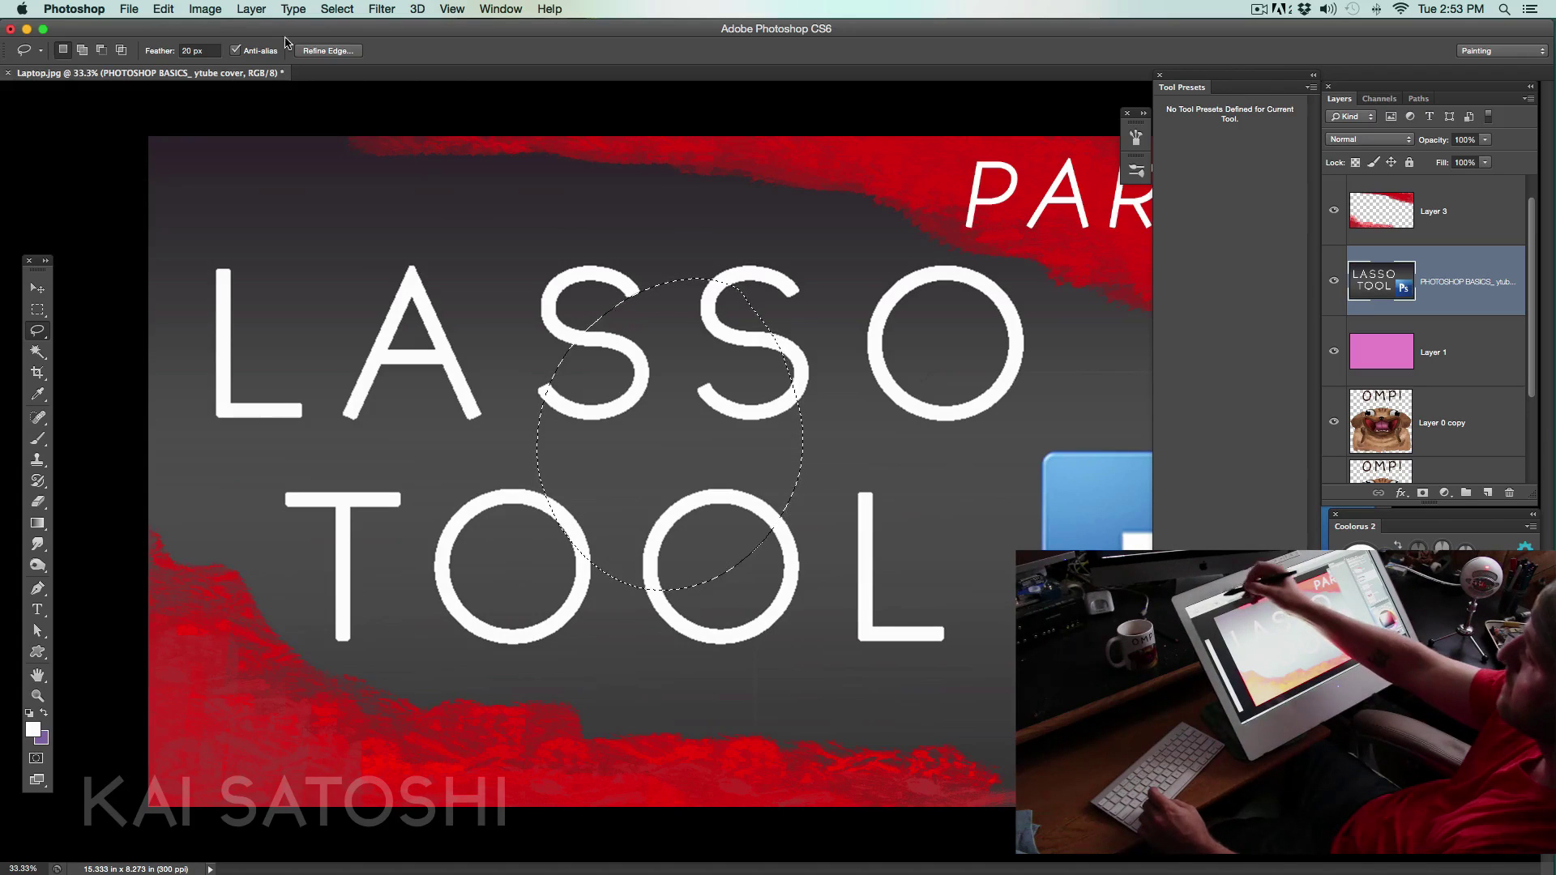
left_click(340, 10)
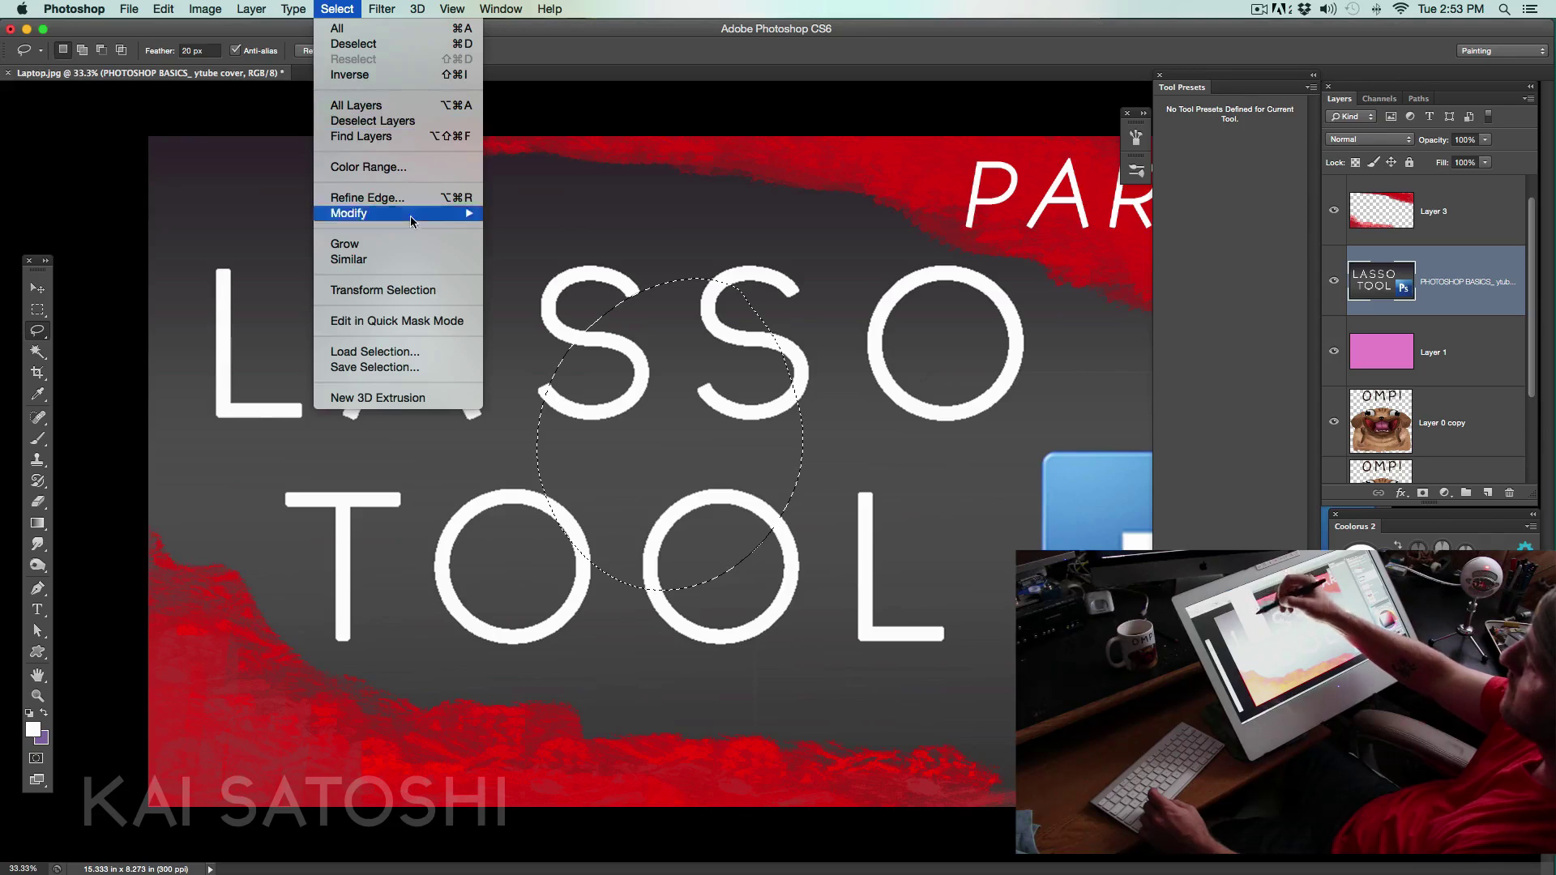
left_click(420, 167)
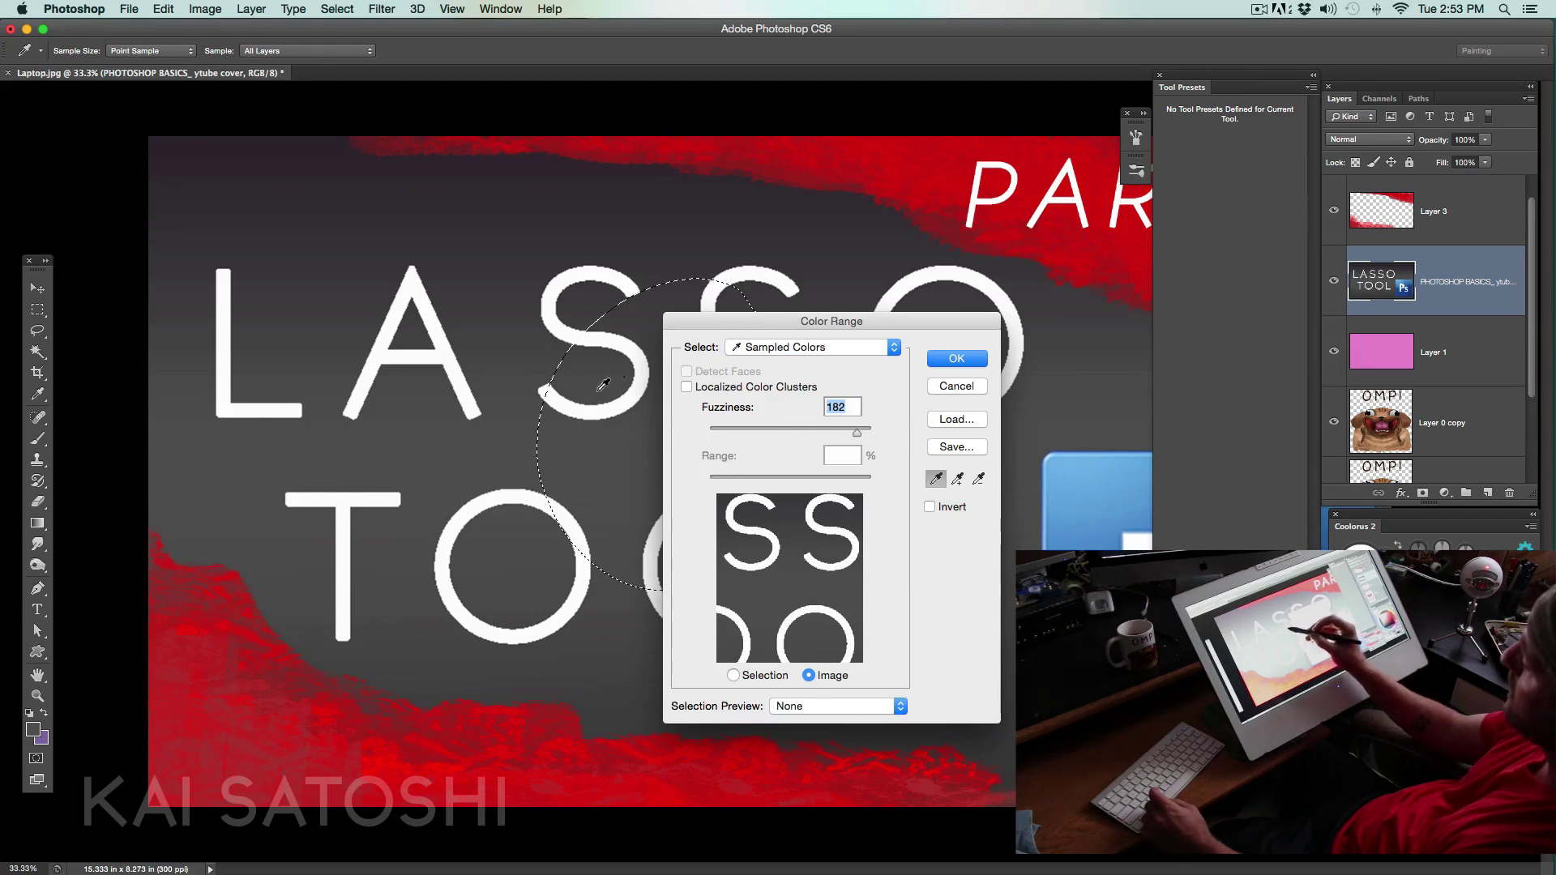
left_click(958, 359)
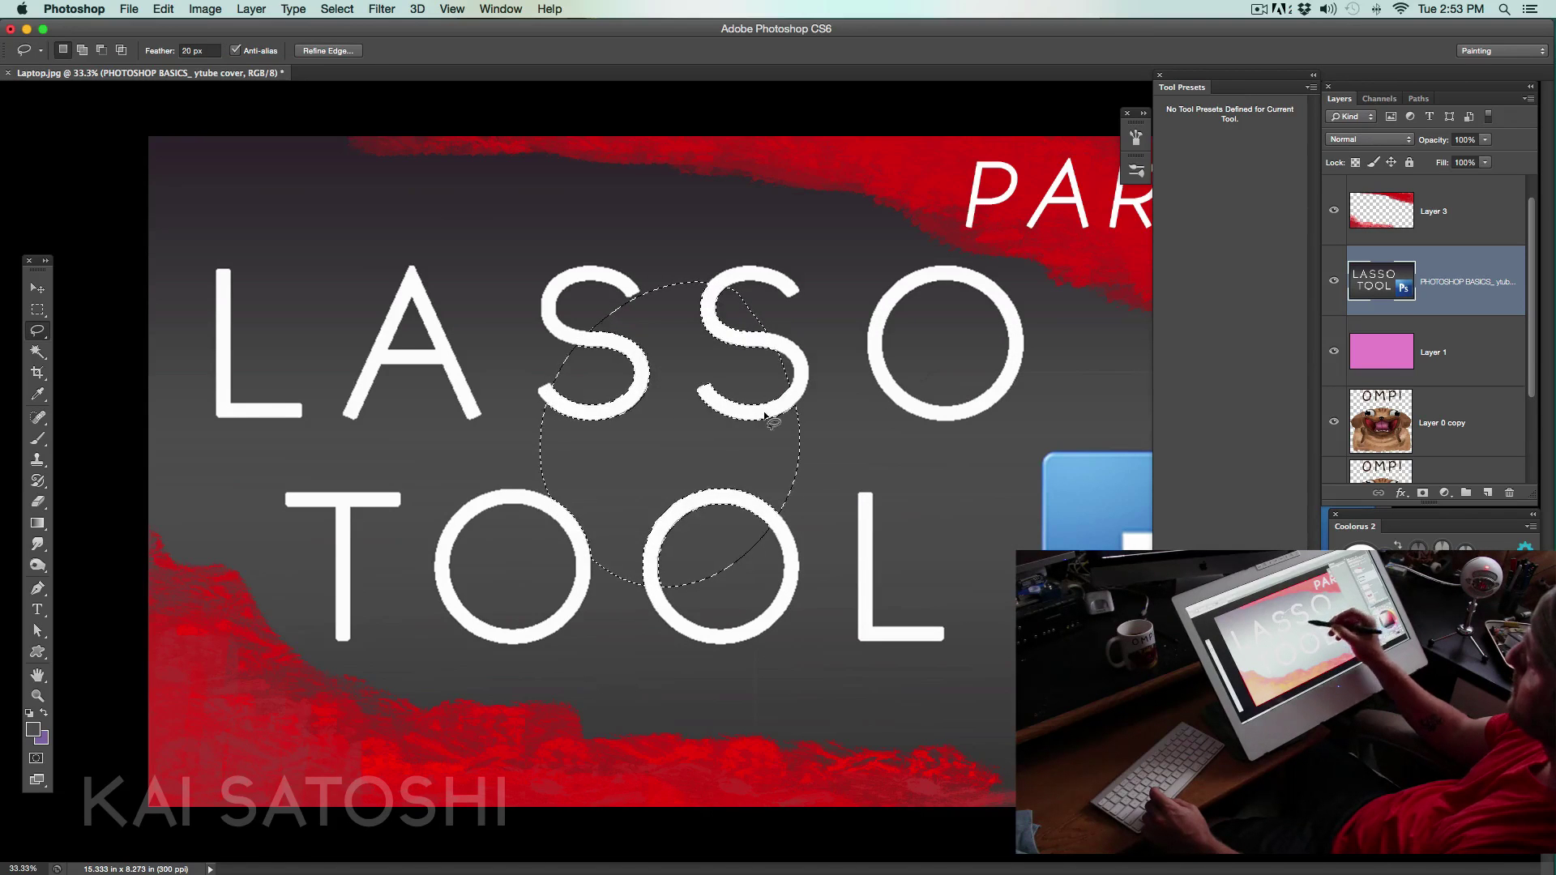
mouse_move(794, 366)
left_mouse_down()
mouse_move(807, 397)
mouse_move(786, 442)
mouse_move(689, 577)
mouse_move(663, 551)
left_mouse_up()
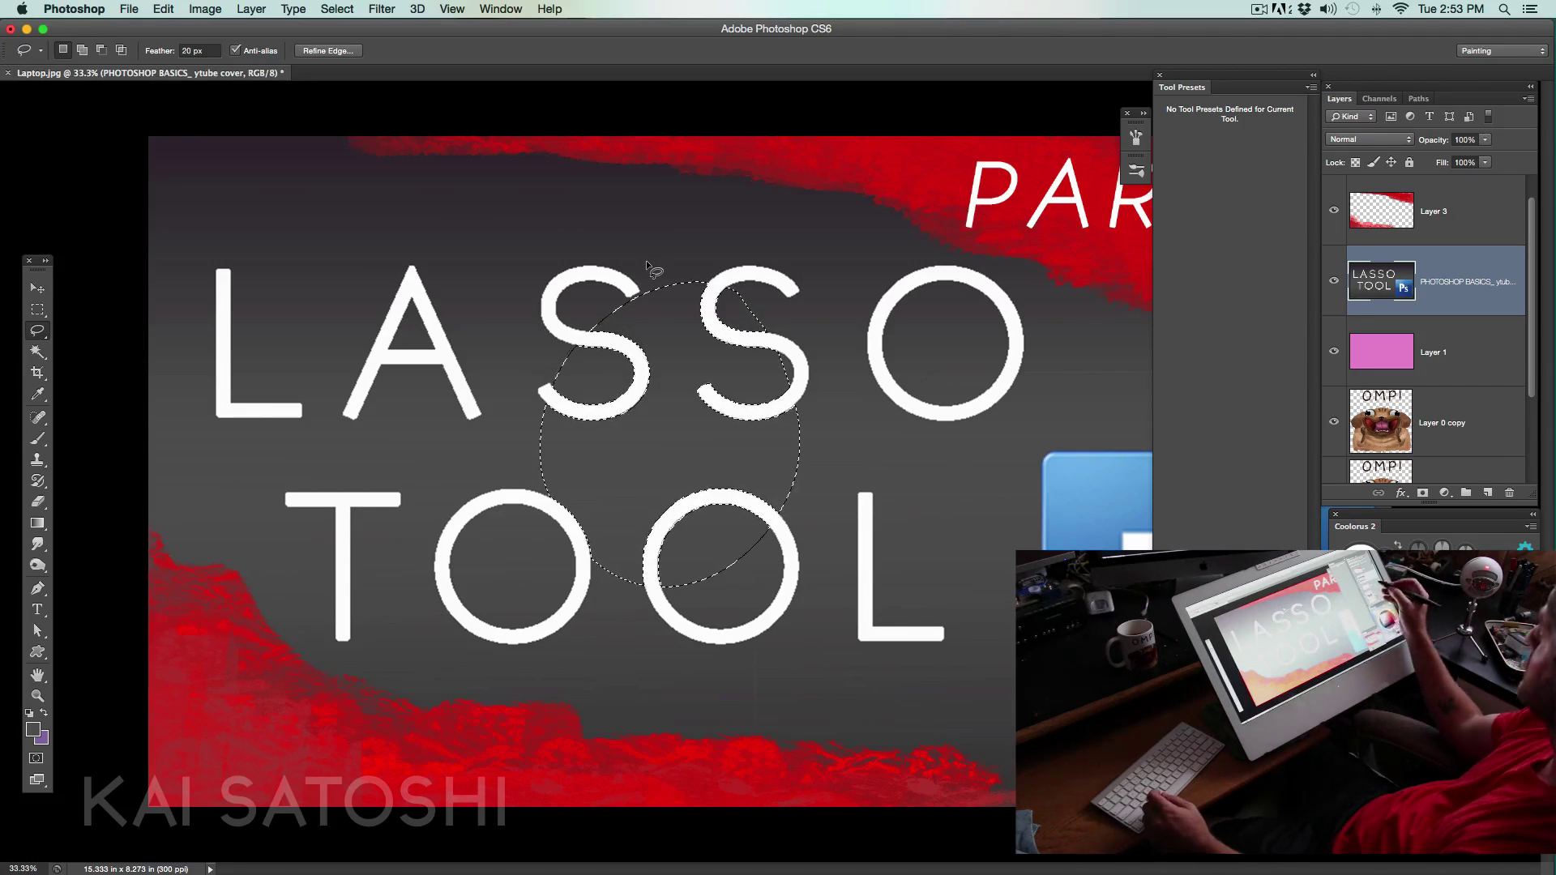
- Deselect, and hide the PART 2 text, Layer 3, the title image and Layer 1 to leave only the dog painting
key("super+d")
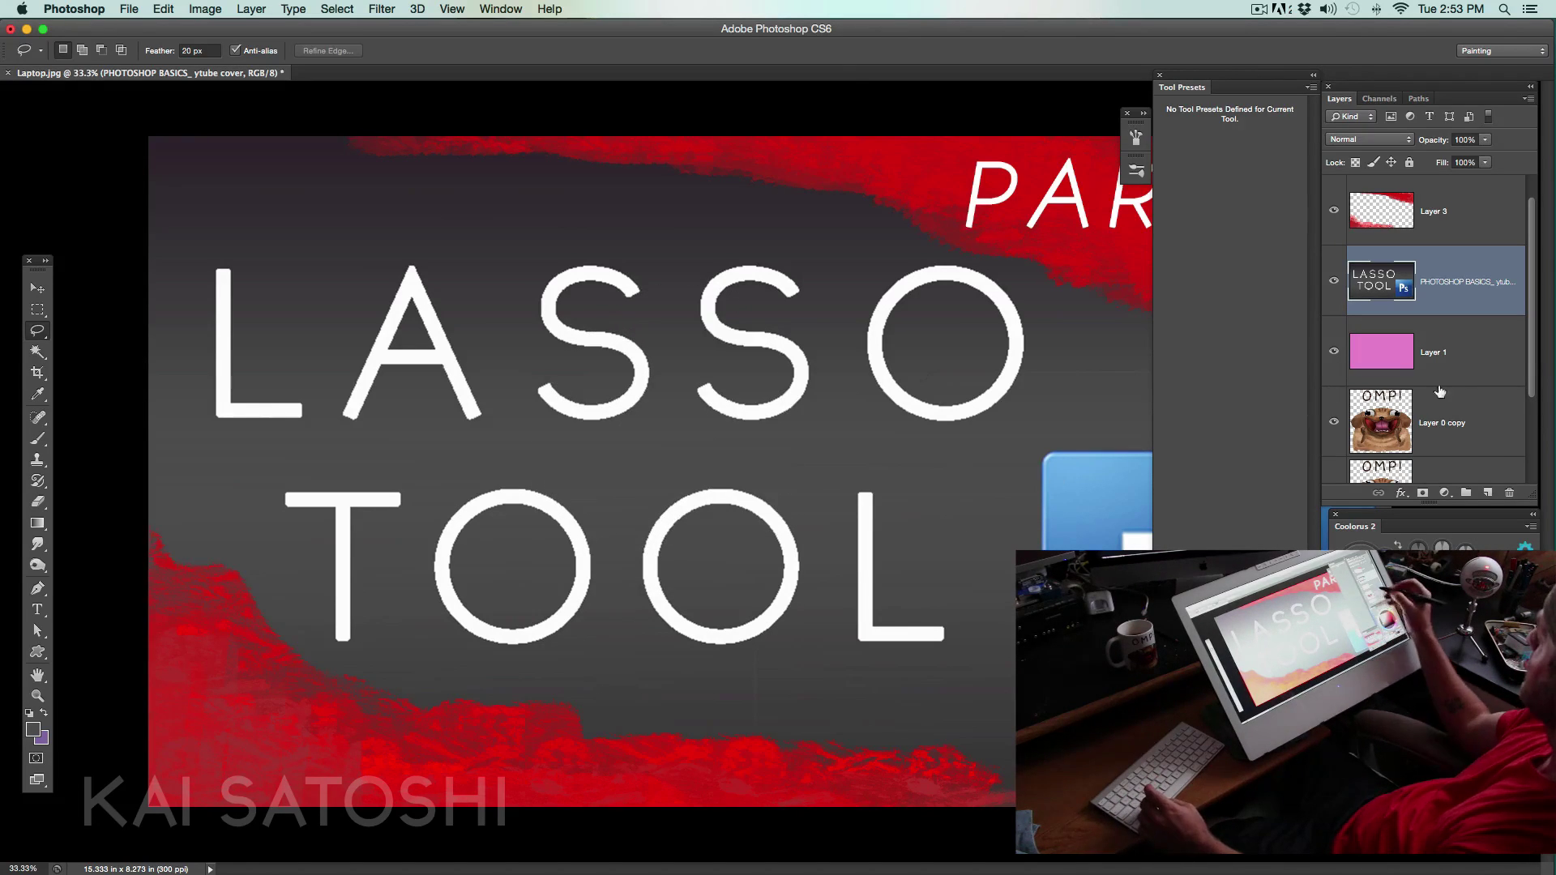
left_click(1334, 281)
left_click(1334, 210)
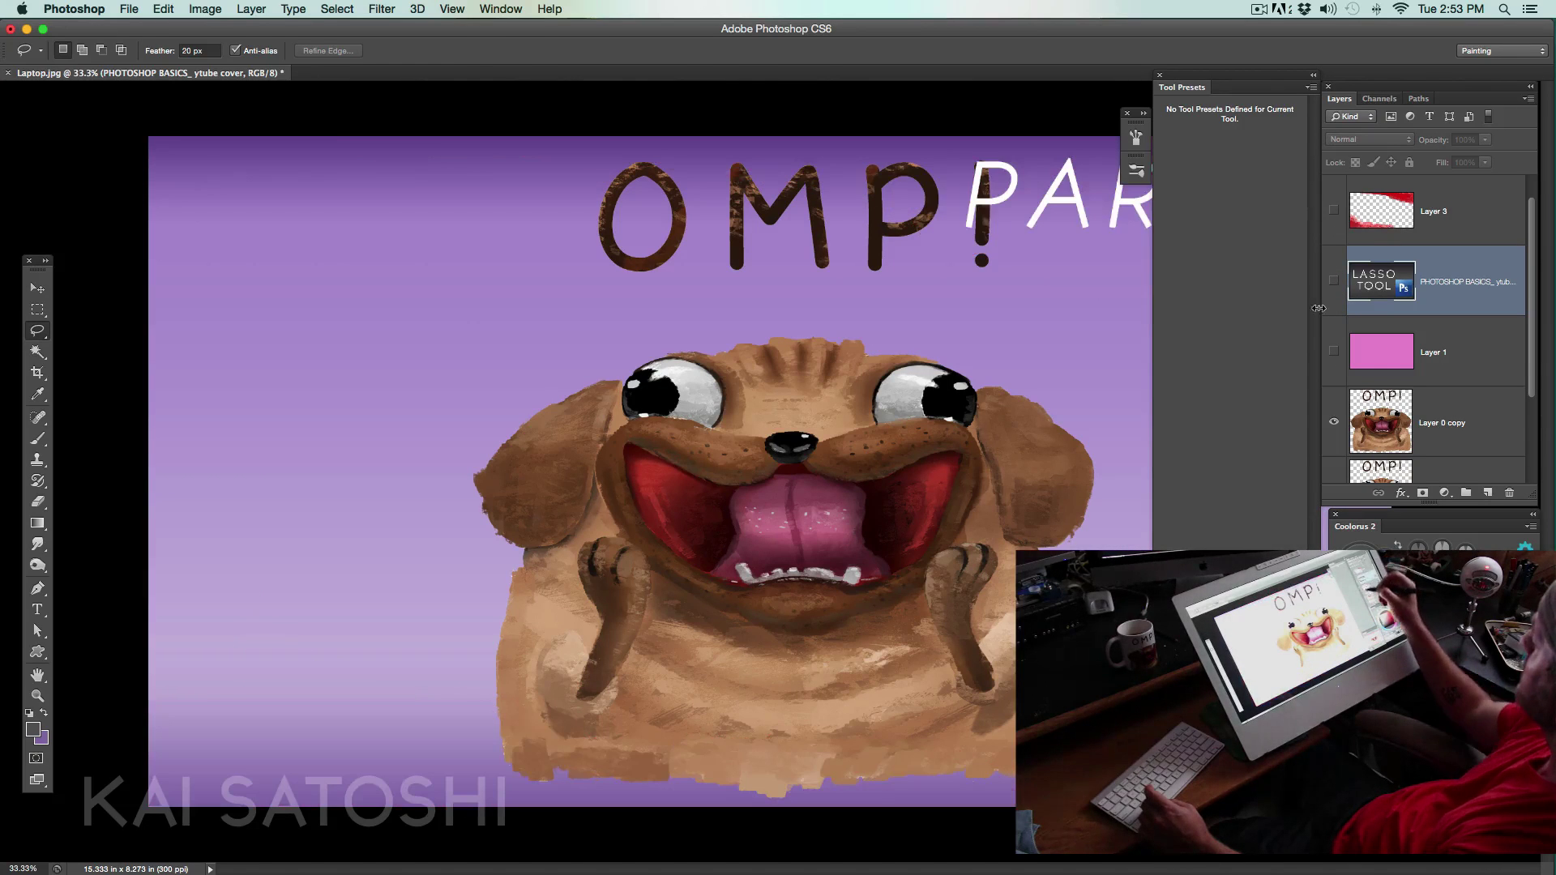
left_click_drag(1535, 245, 1535, 229)
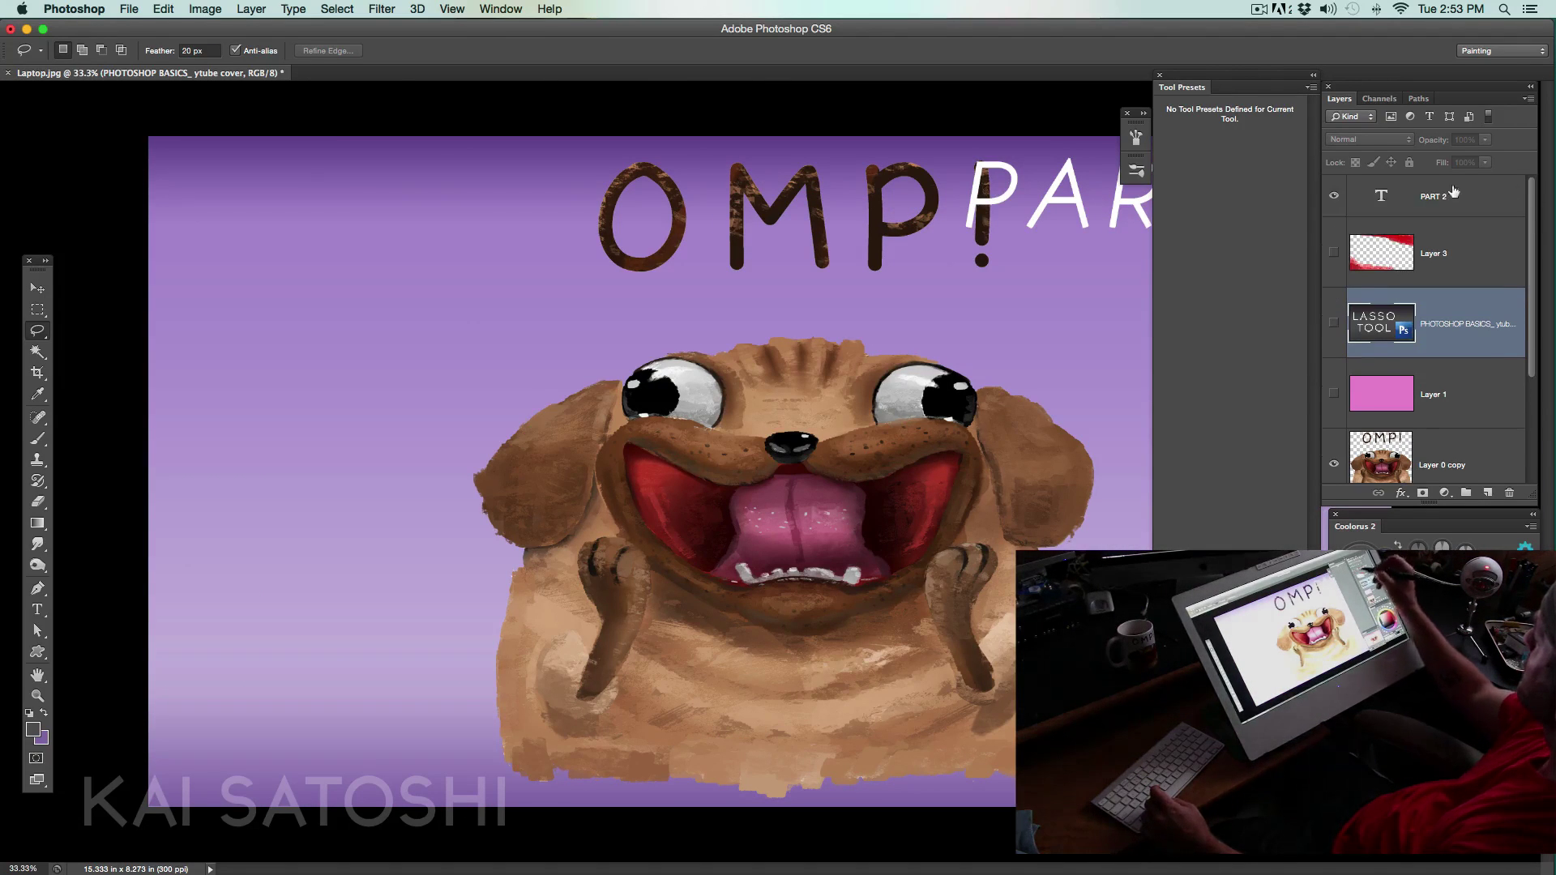
left_click(1334, 196)
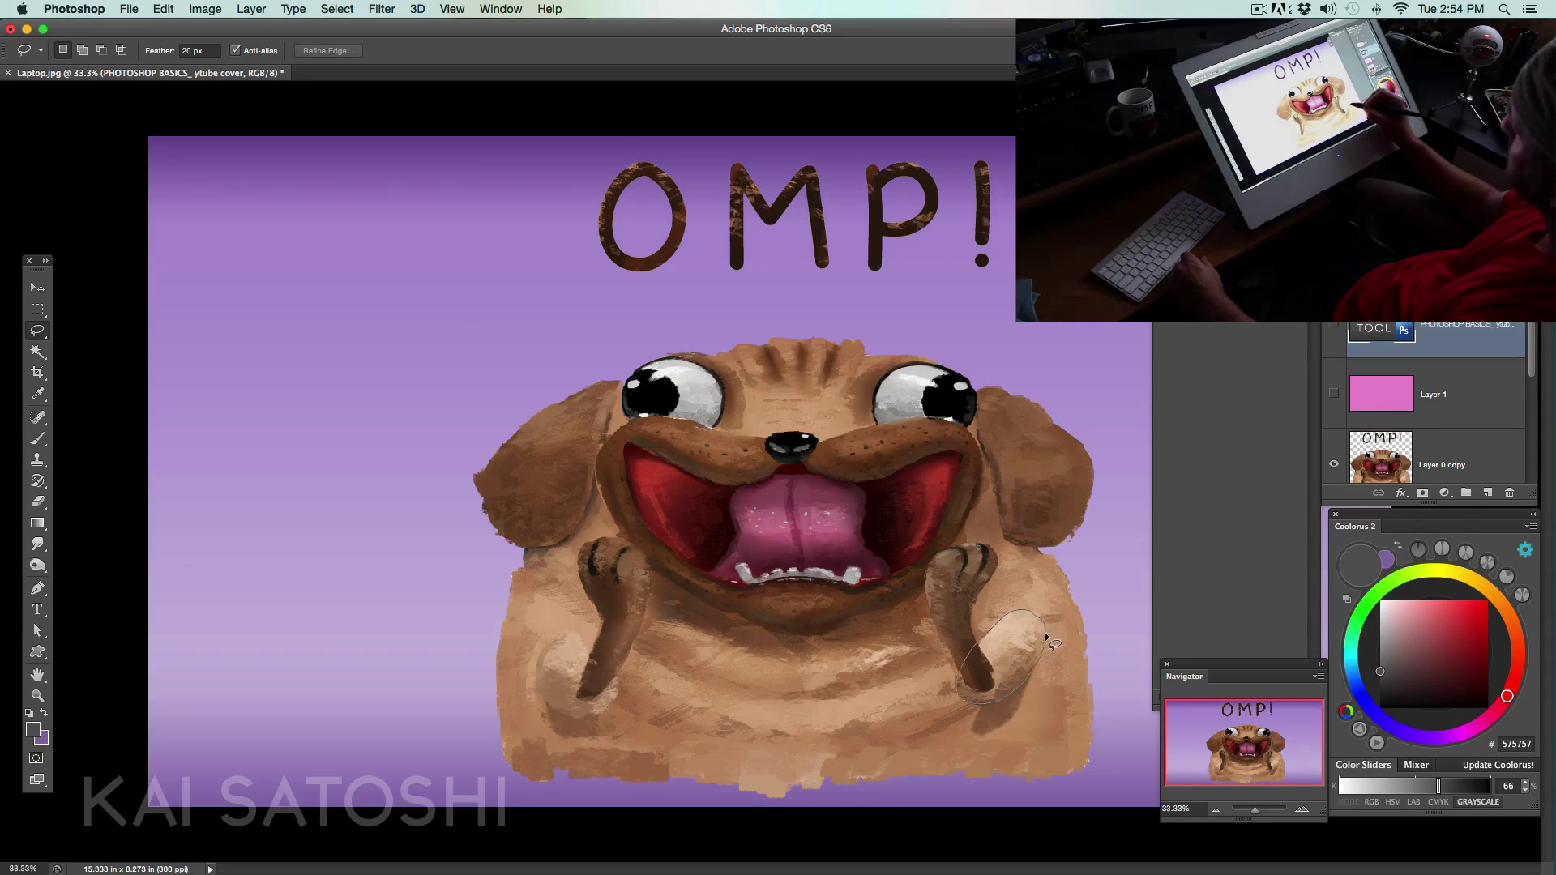
- Lasso an oval around the light fur beside the dog's forearm on the right side, and pick a 100 px brush preset
left_click_drag(1046, 665, 1046, 667)
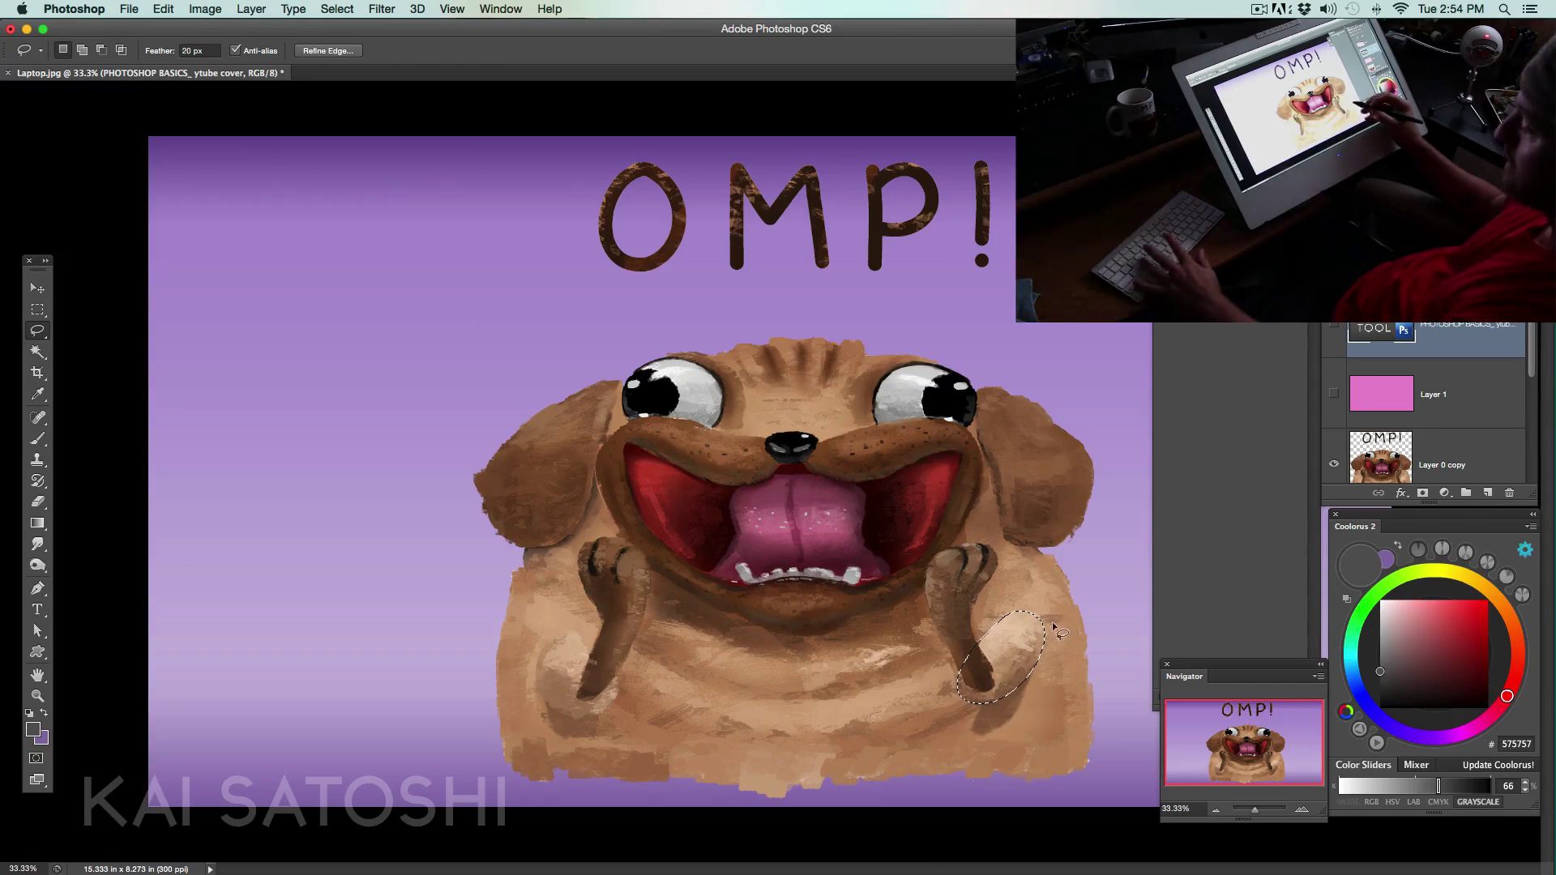
key("b")
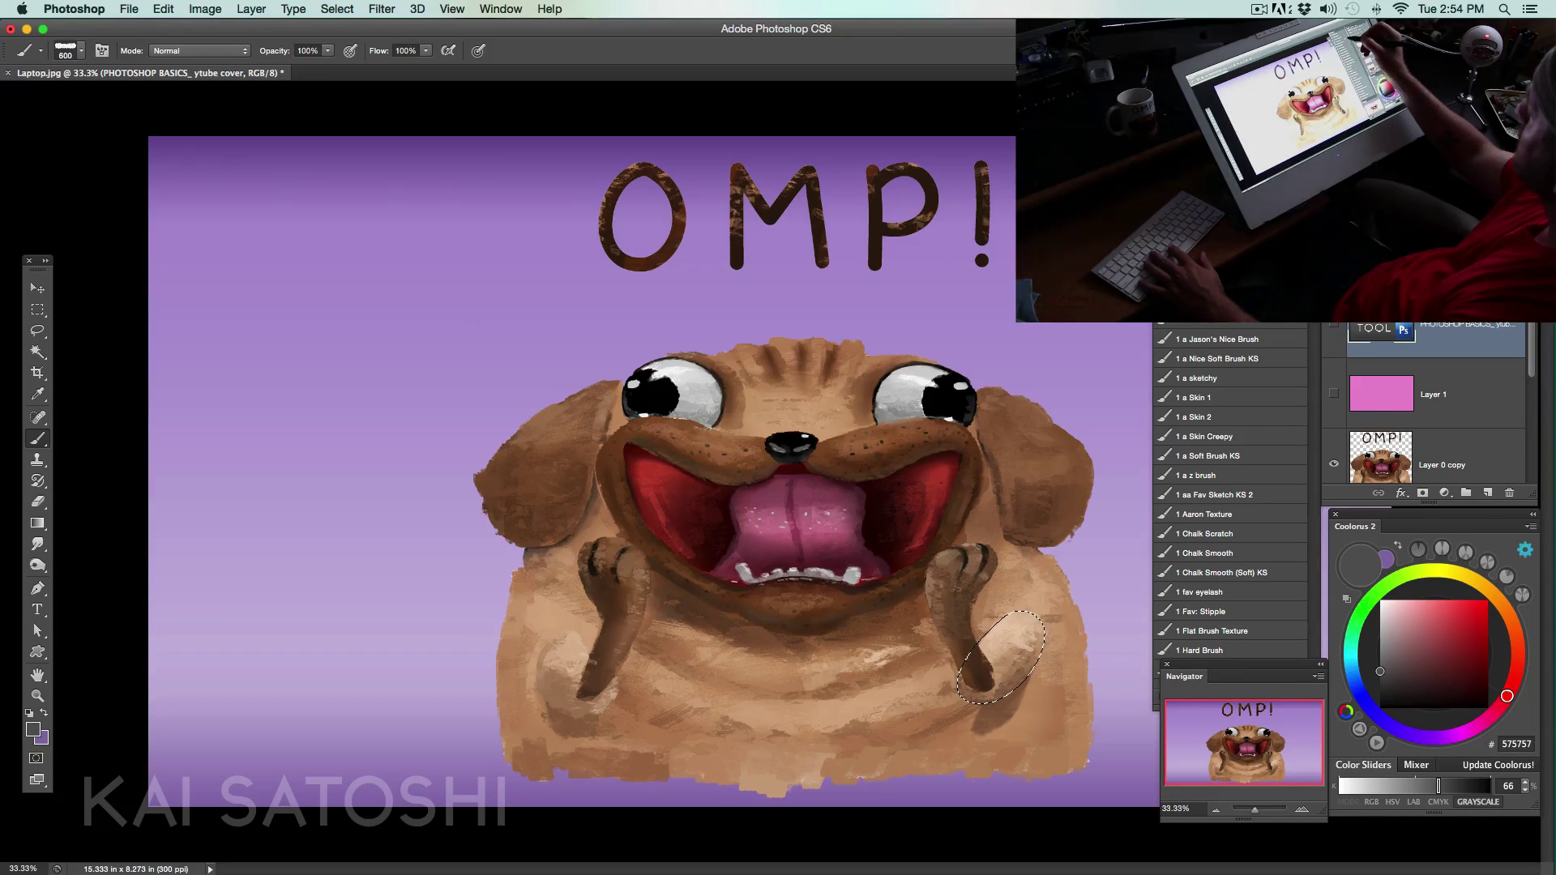
left_click(1209, 503)
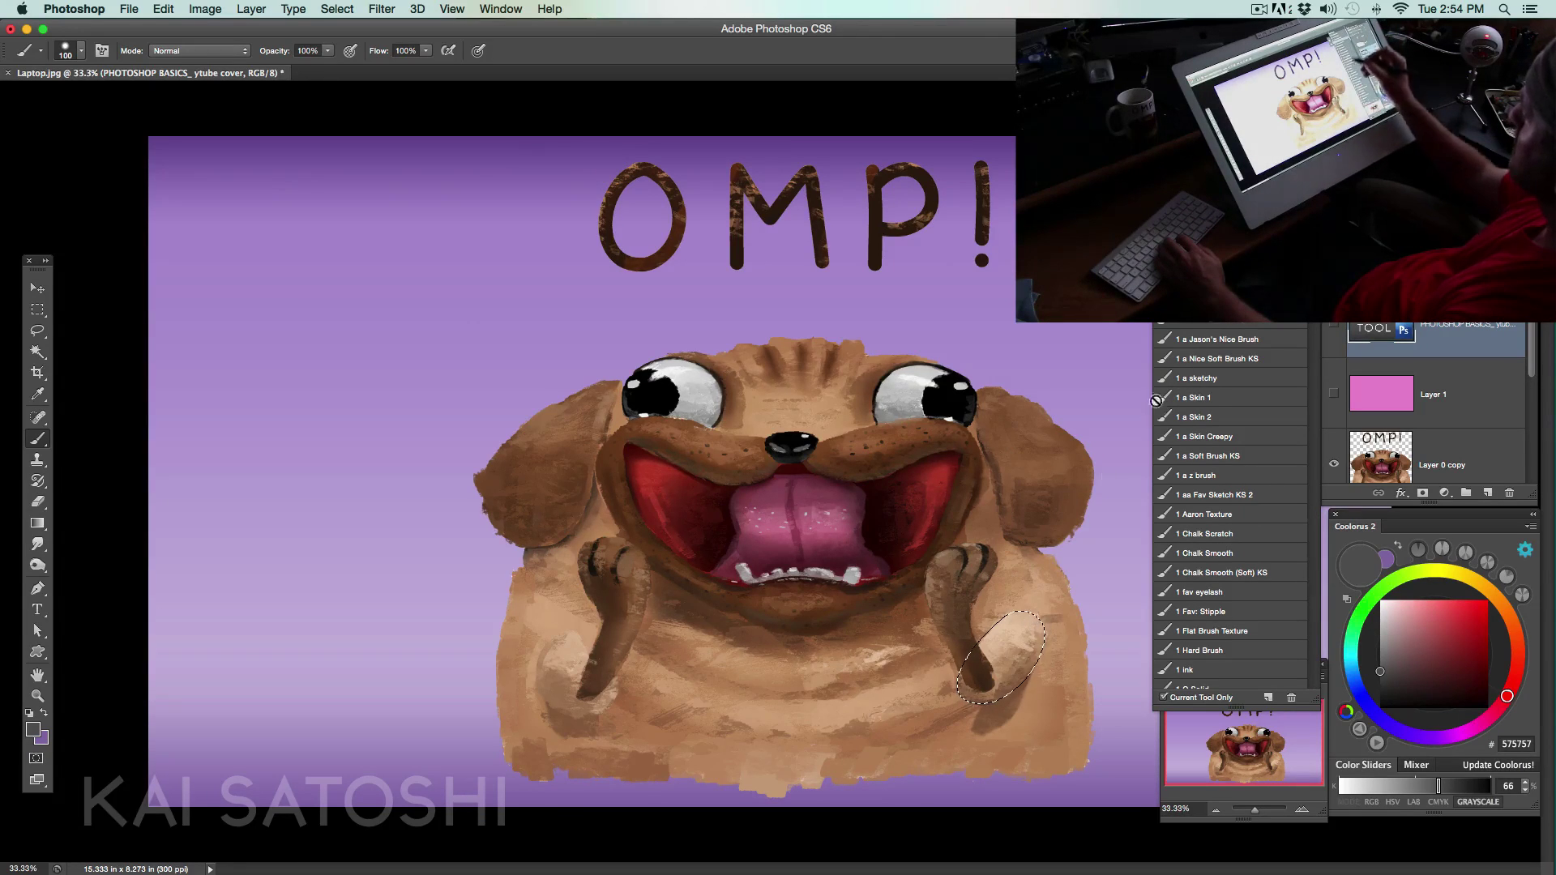
- Make Layer 0 copy the active layer and add a new empty layer above it
left_click(1085, 578)
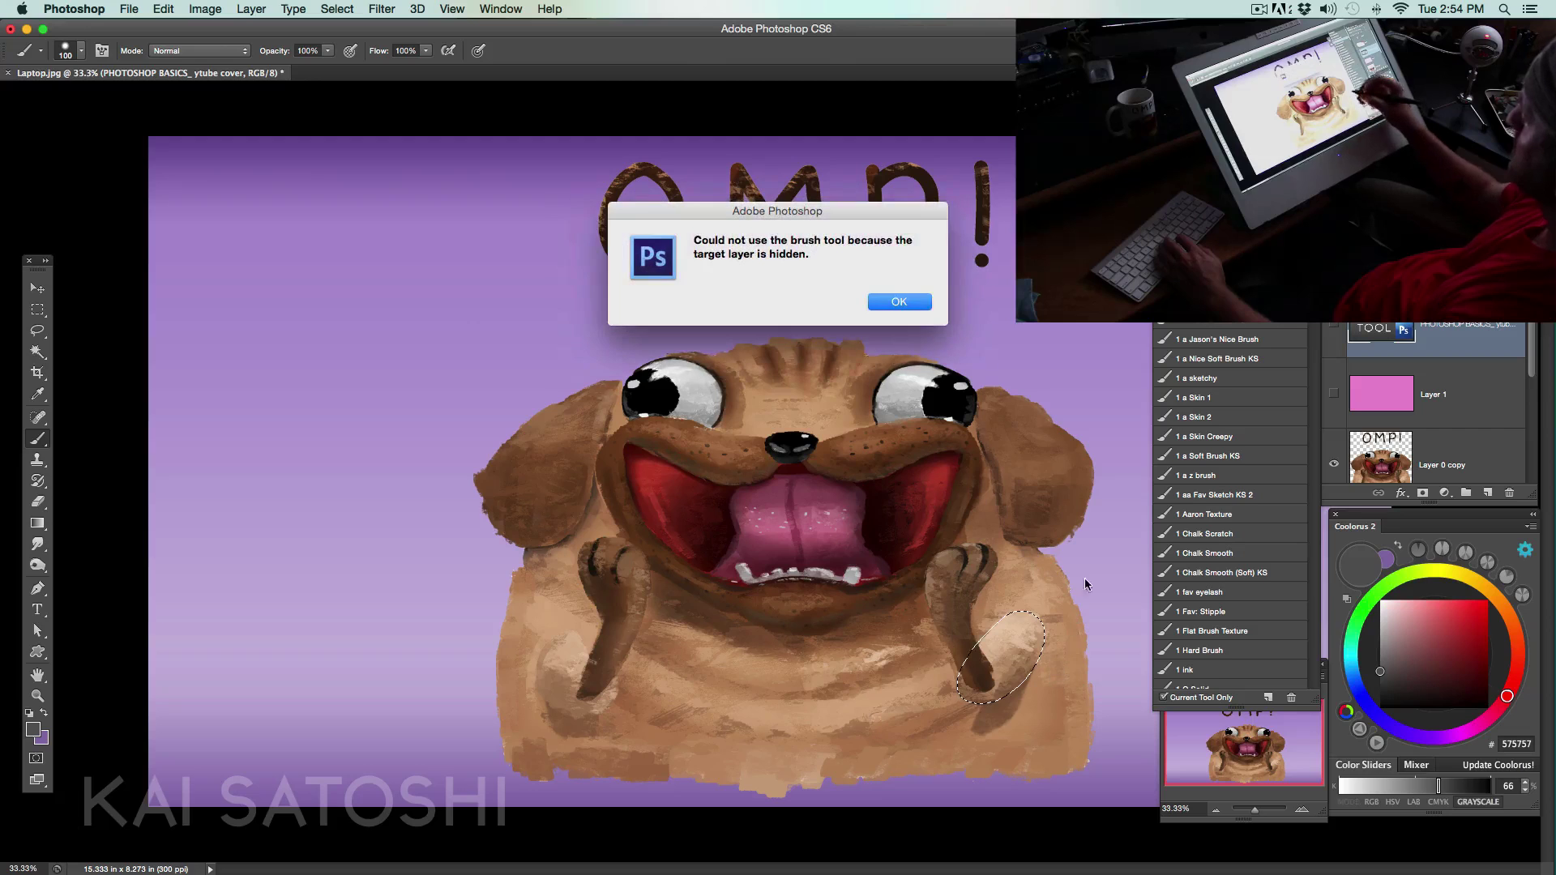
left_click(909, 305)
left_click(1438, 448)
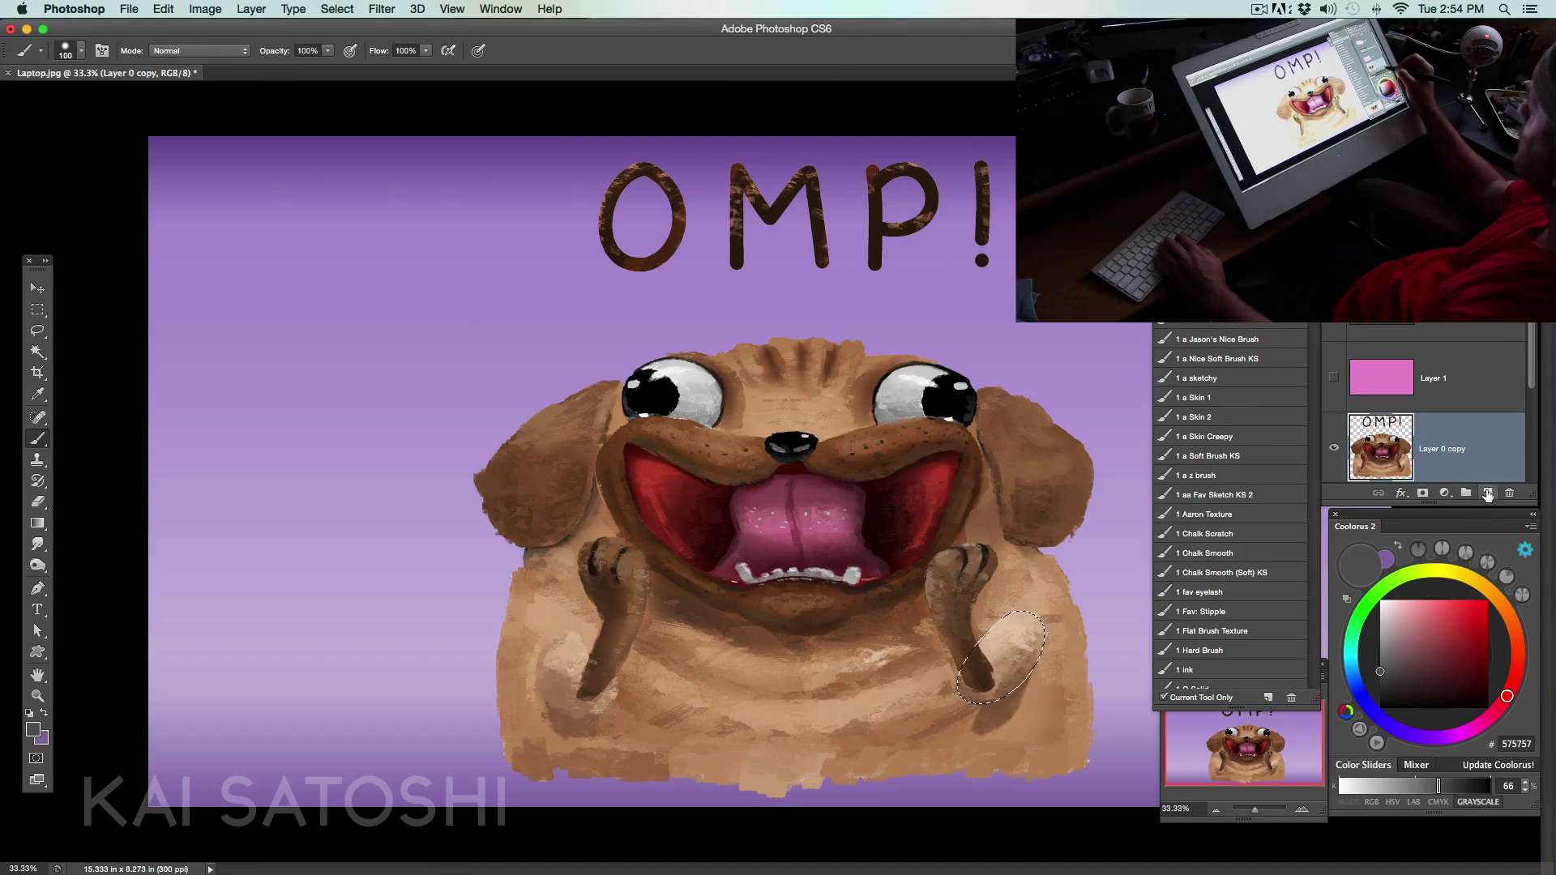
left_click(1488, 495)
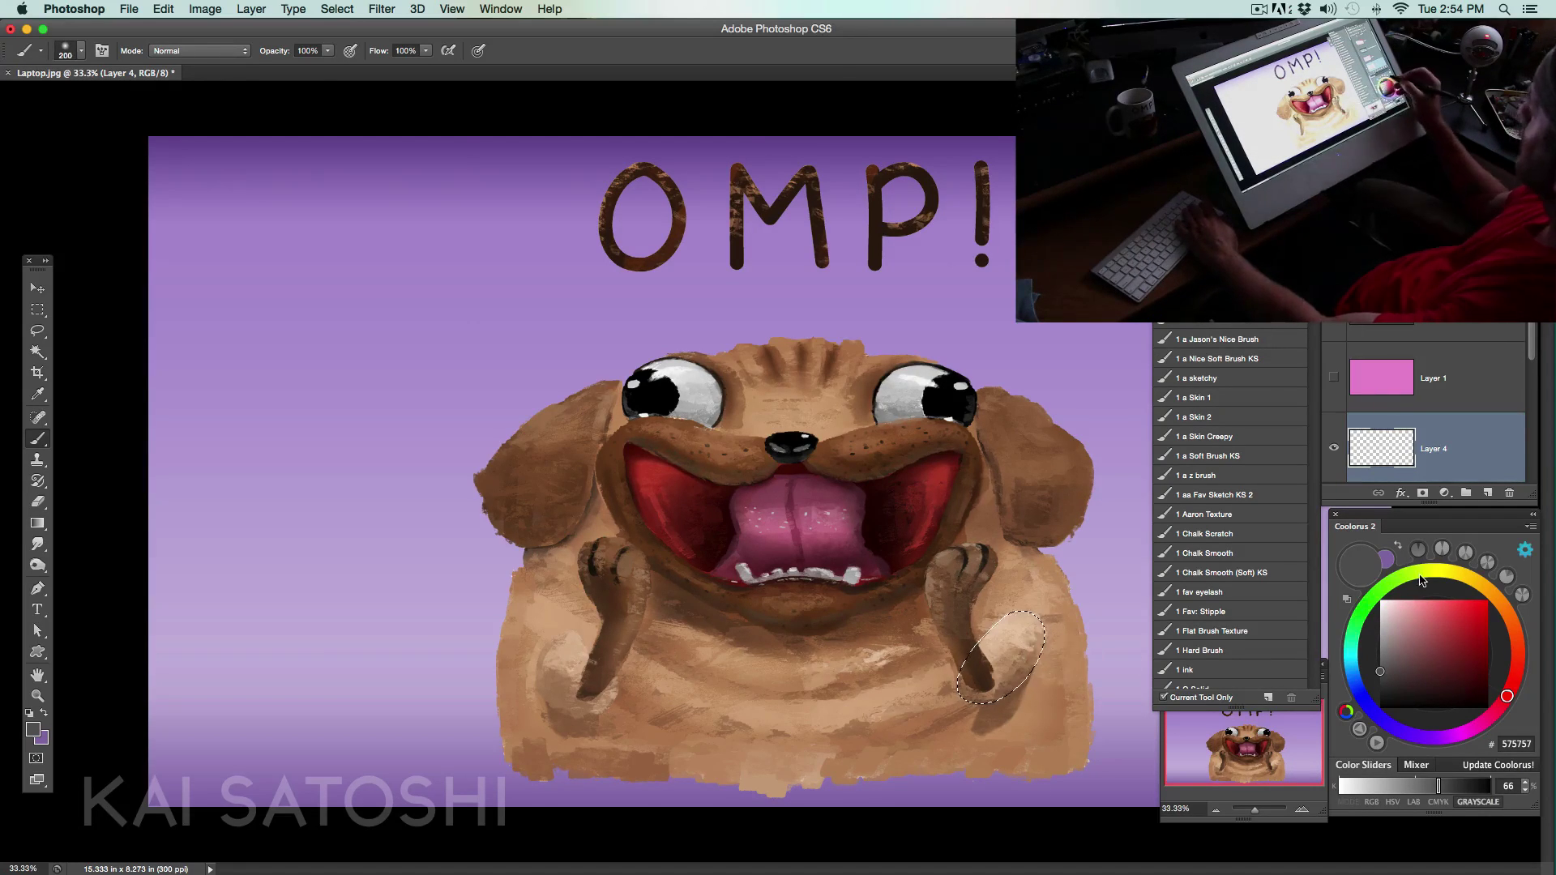
- Set the brush color to dark gray 1B1B1B and paint soft shading inside the oval's lower edge with a 200 px brush
left_click_drag(1383, 675, 1381, 696)
left_click(1306, 811)
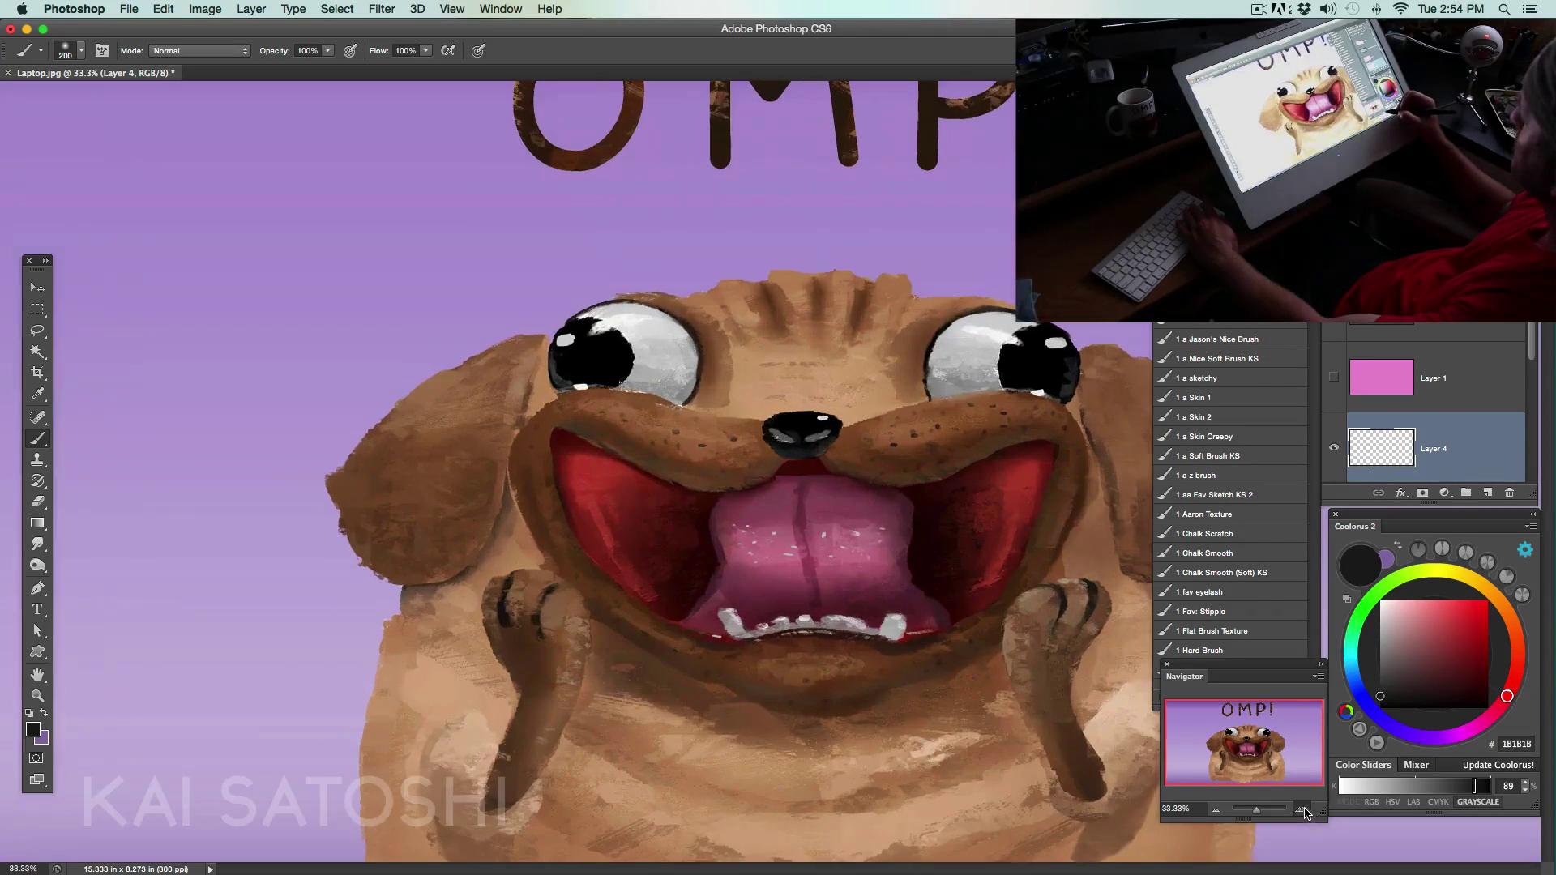
mouse_move(945, 694)
left_mouse_down()
mouse_move(636, 557)
mouse_move(713, 569)
left_mouse_up()
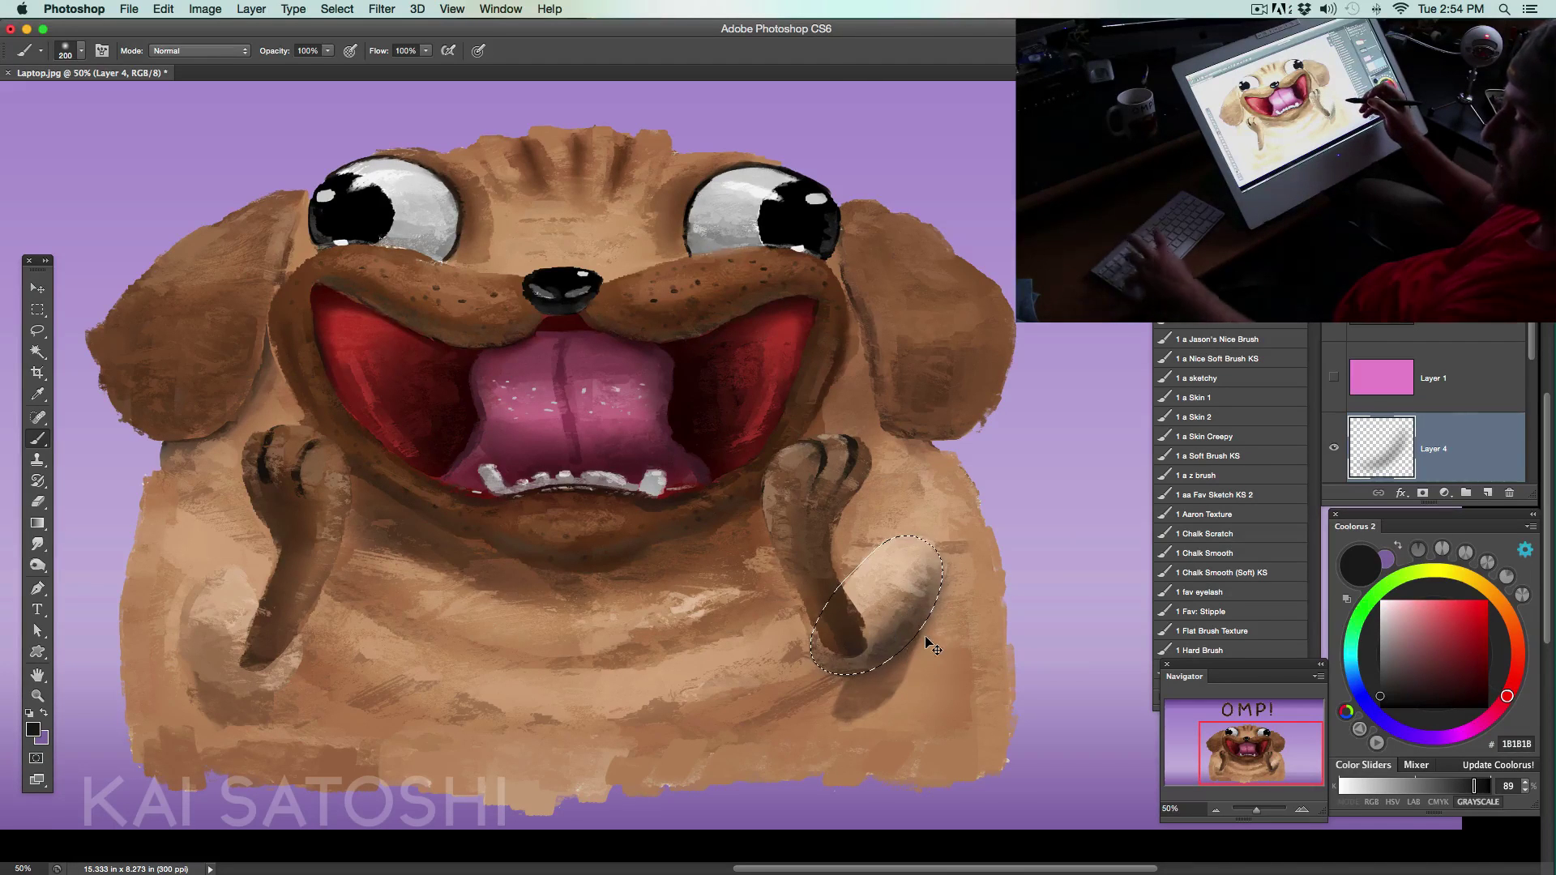
- Invert the selection and paint a dark shadow just outside the oval's lower edge, reducing the brush to 60 px for detail
key("super+shift+i")
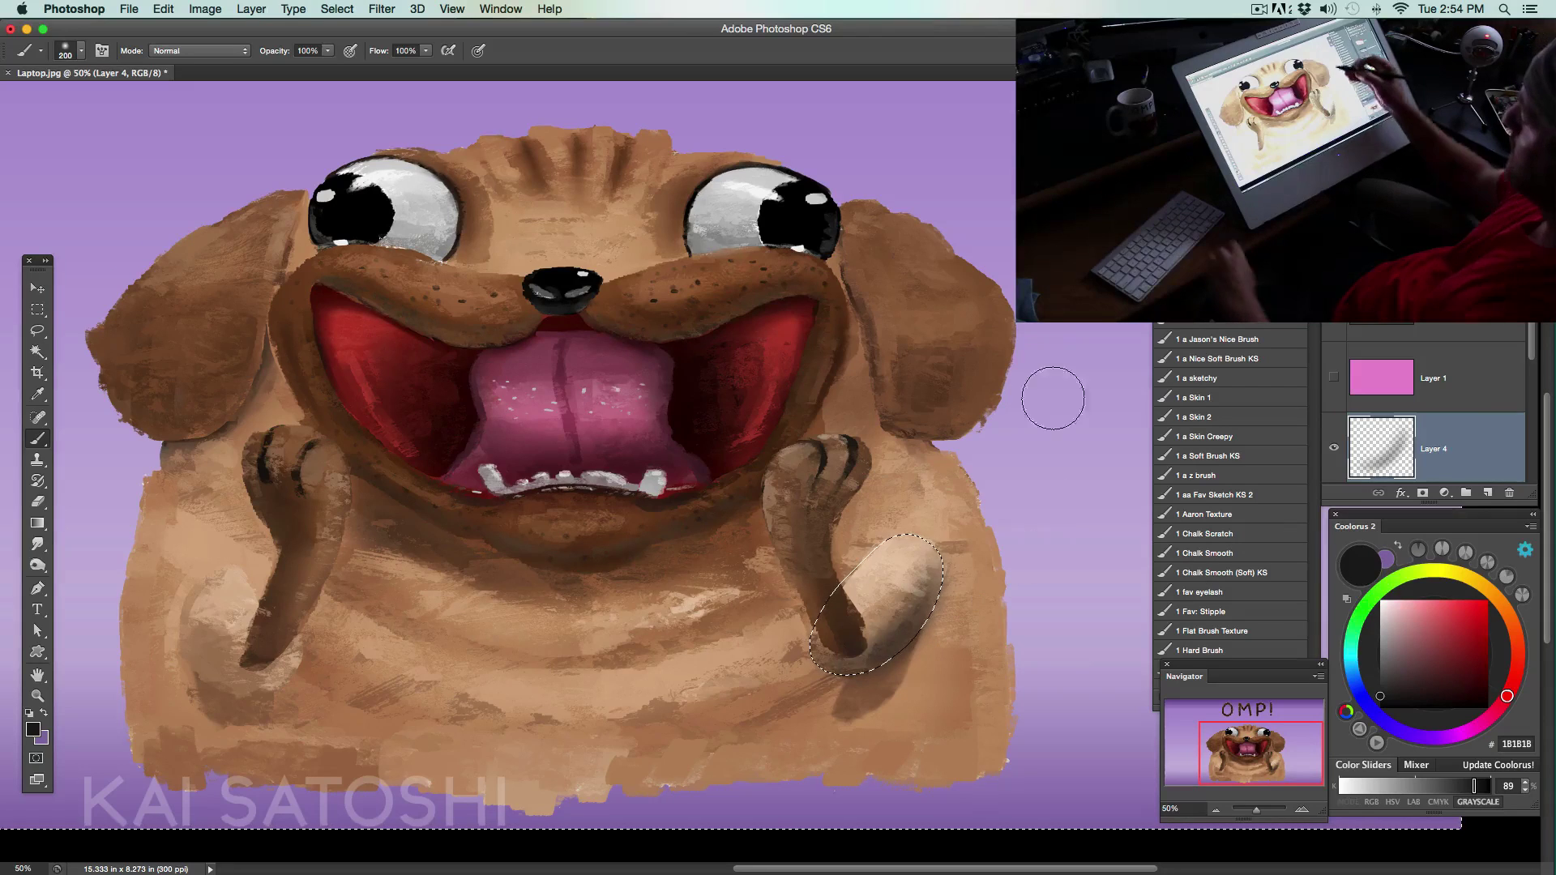
left_click(1216, 809)
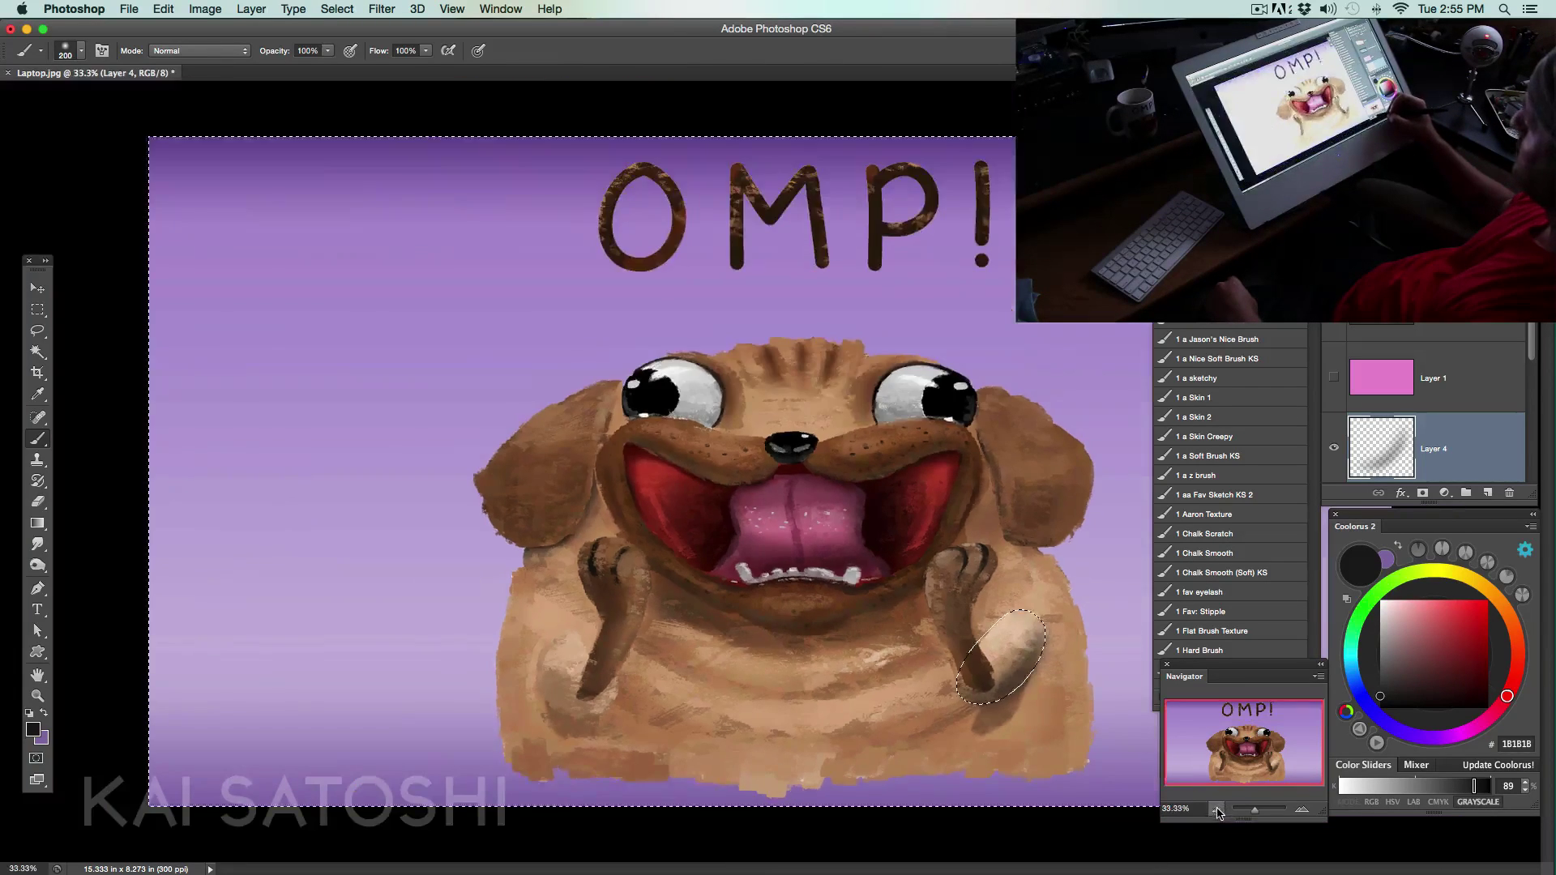
left_click(1216, 809)
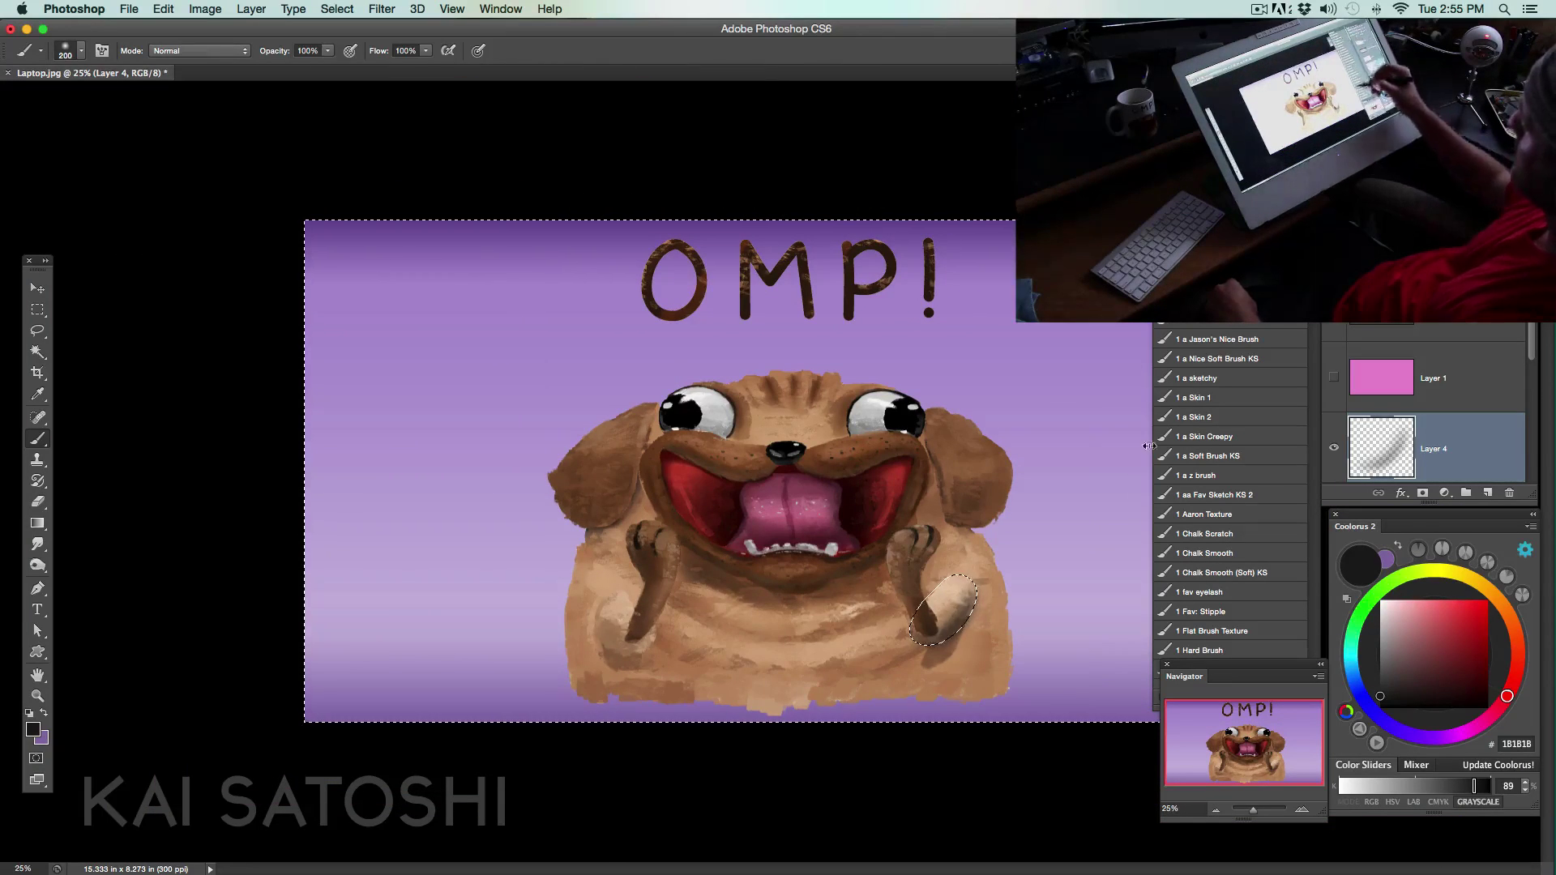
left_click(1301, 810)
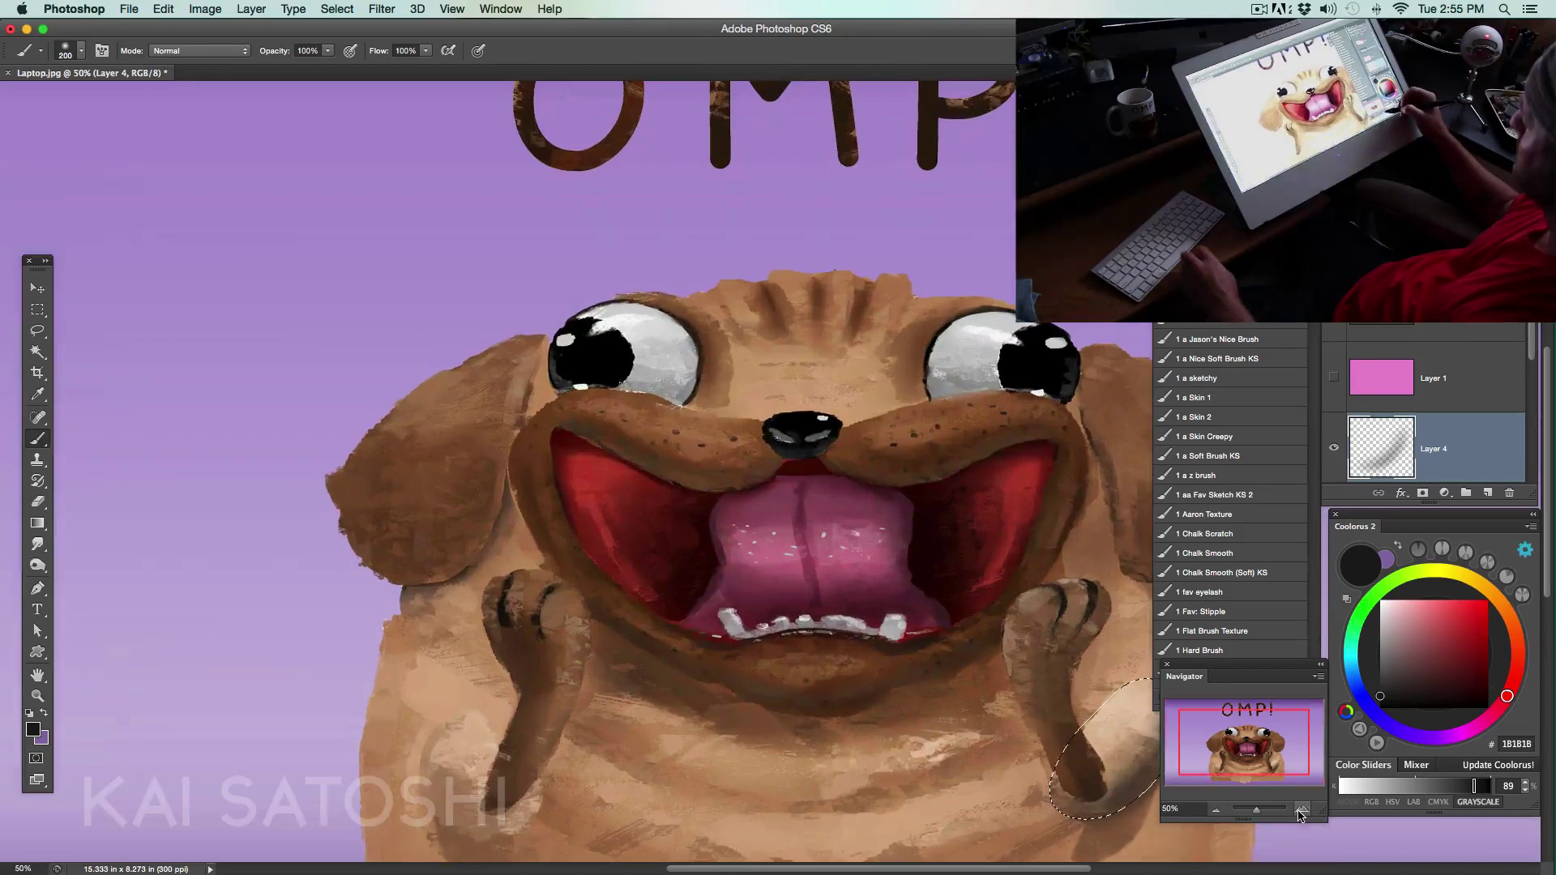
mouse_move(1058, 709)
left_mouse_down()
mouse_move(903, 654)
mouse_move(805, 593)
left_mouse_up()
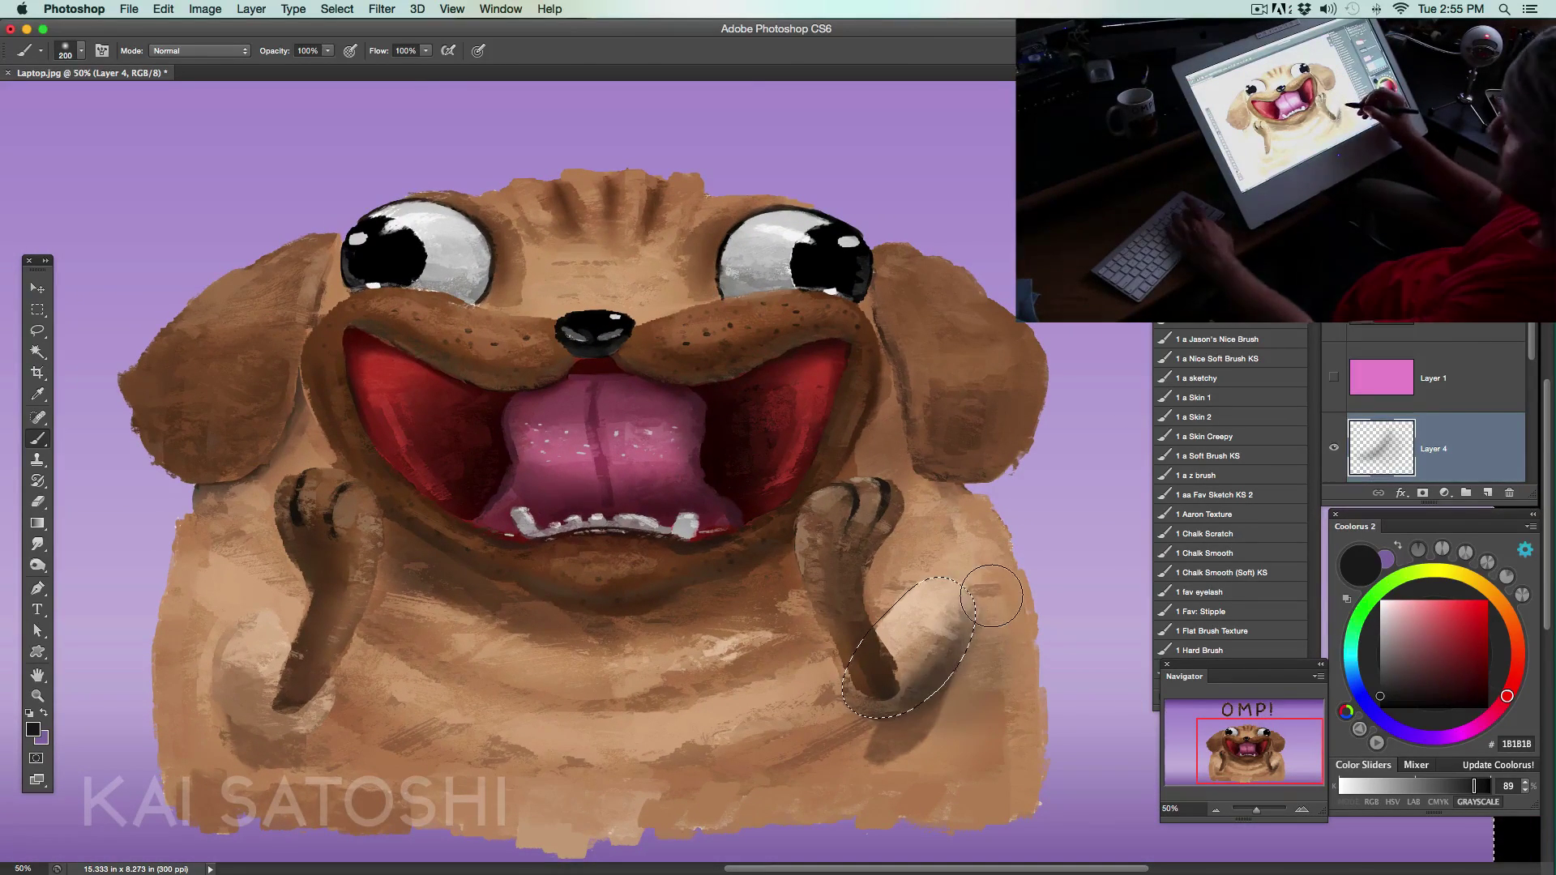
key("bracketleft")
key("bracketleft")
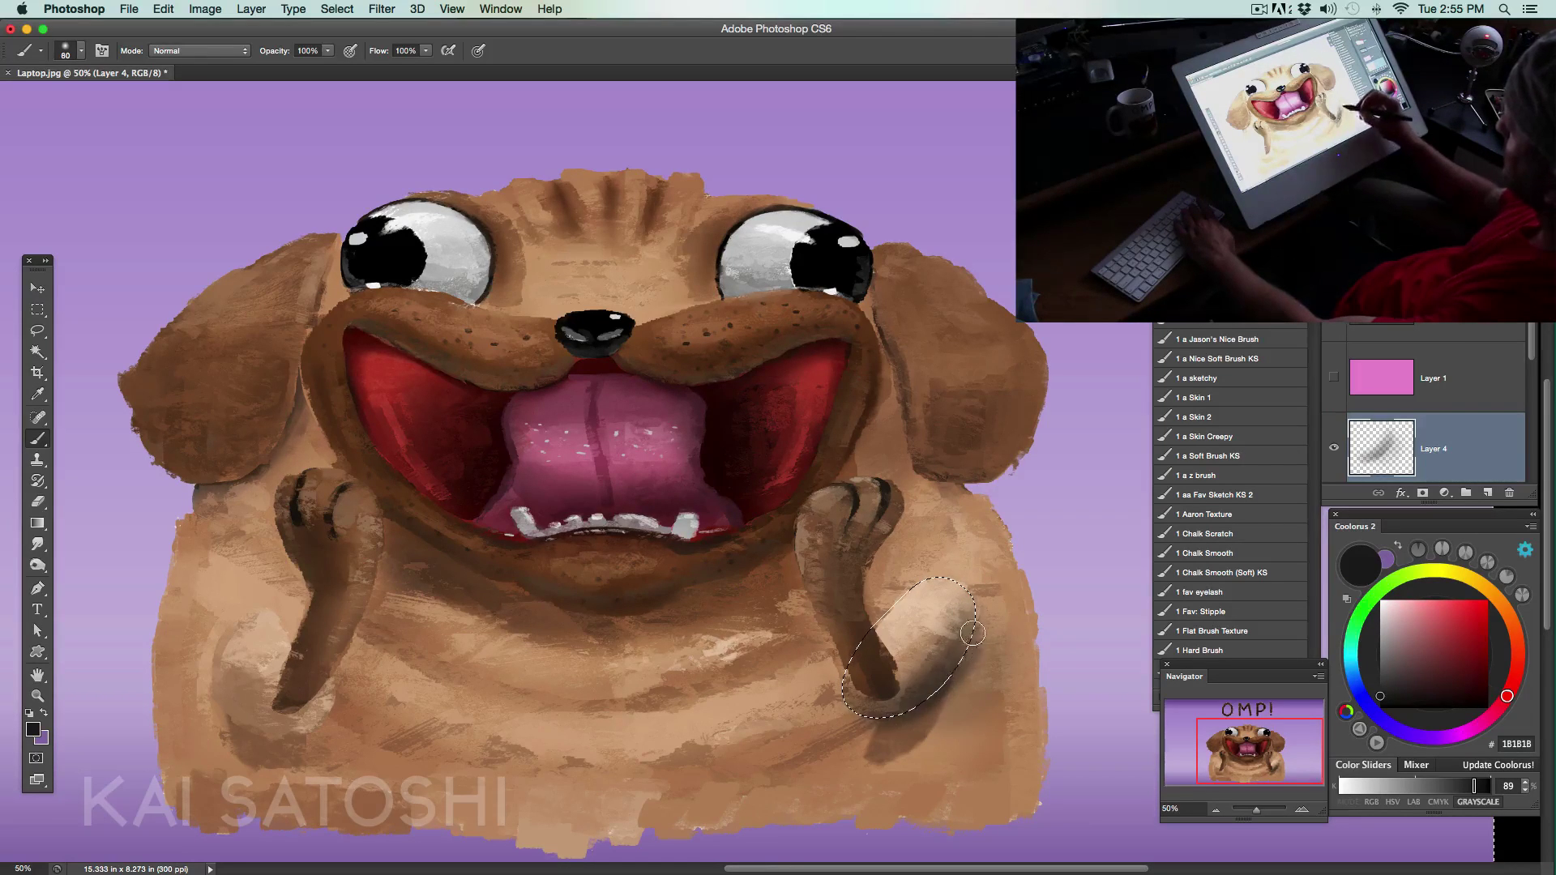
left_click_drag(979, 635, 911, 711)
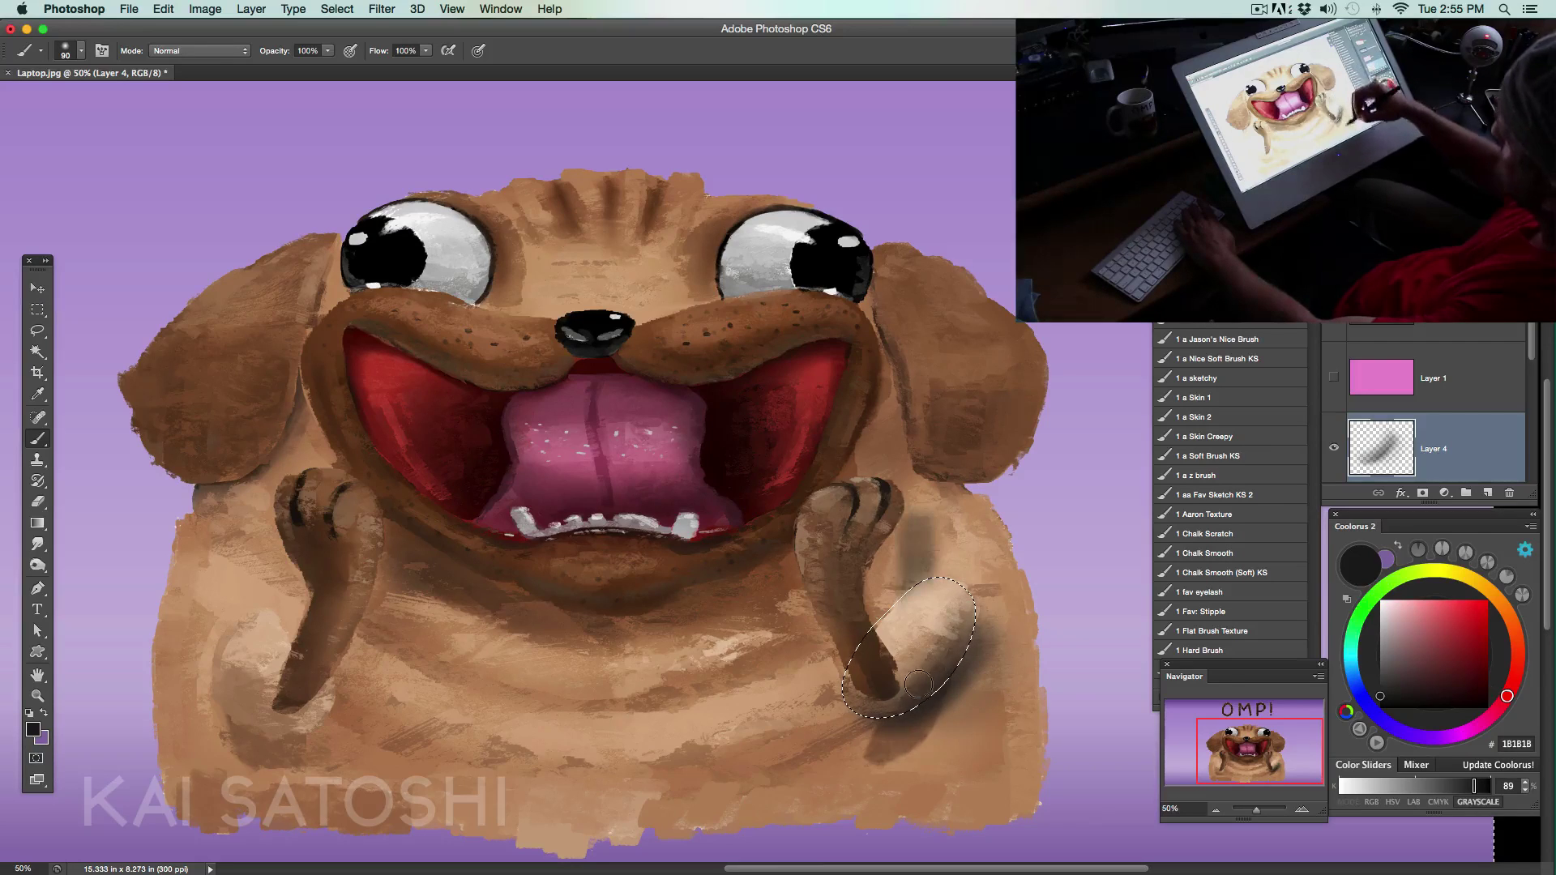
- Undo the last shadow strokes painted around the oval
key("super+alt+z")
key("super+alt+z")
key("super+alt+z")
key("super+alt+z")
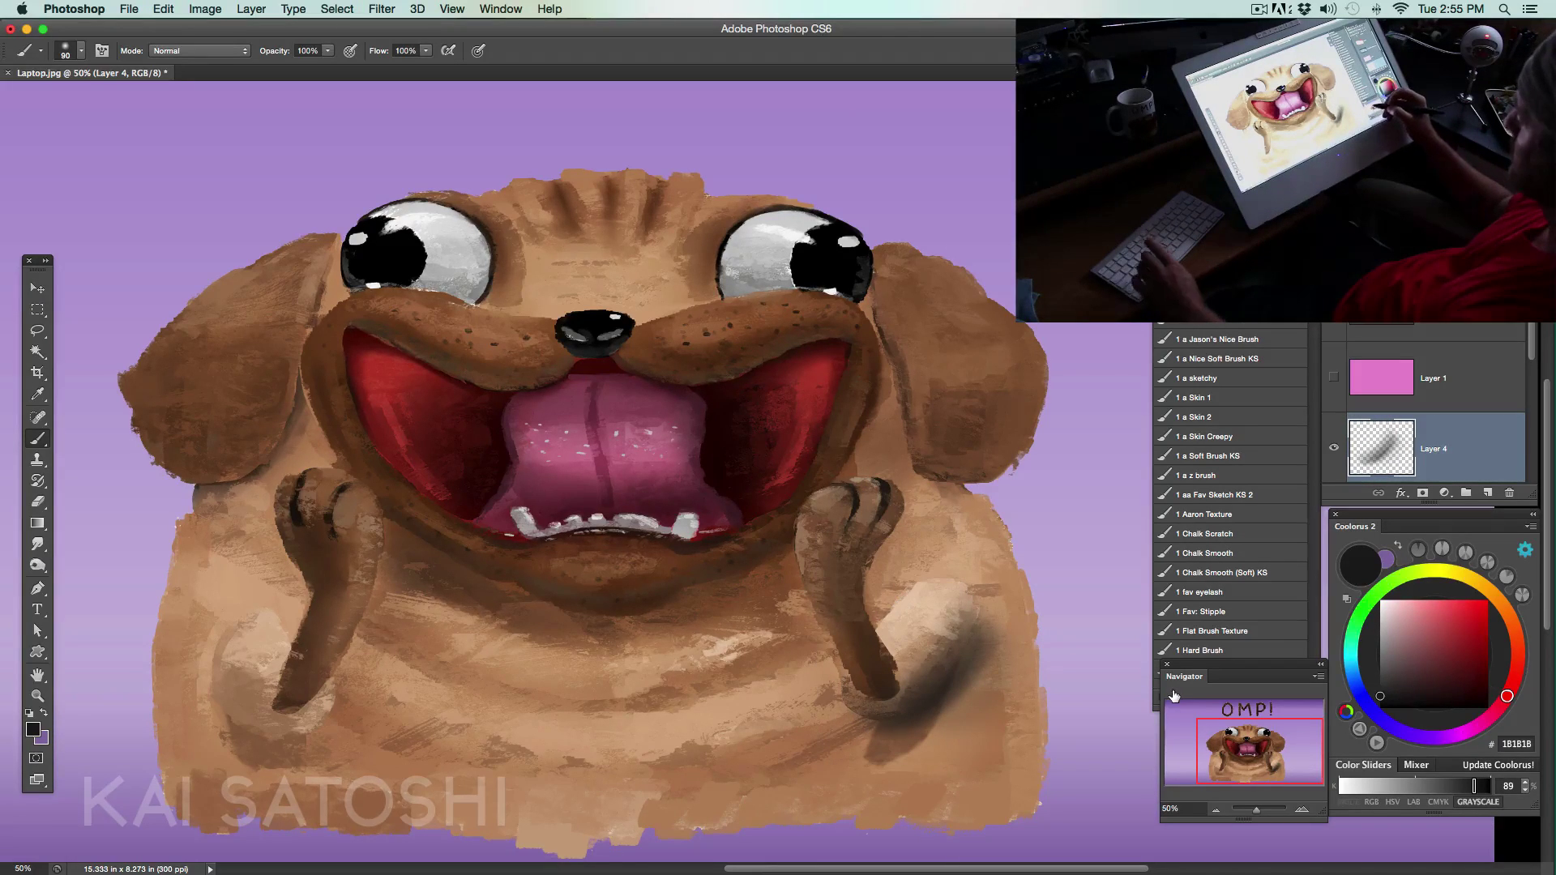
- Delete the shaded Layer 4 and add a new empty layer above Layer 0 copy
left_click(1218, 808)
left_click(1217, 809)
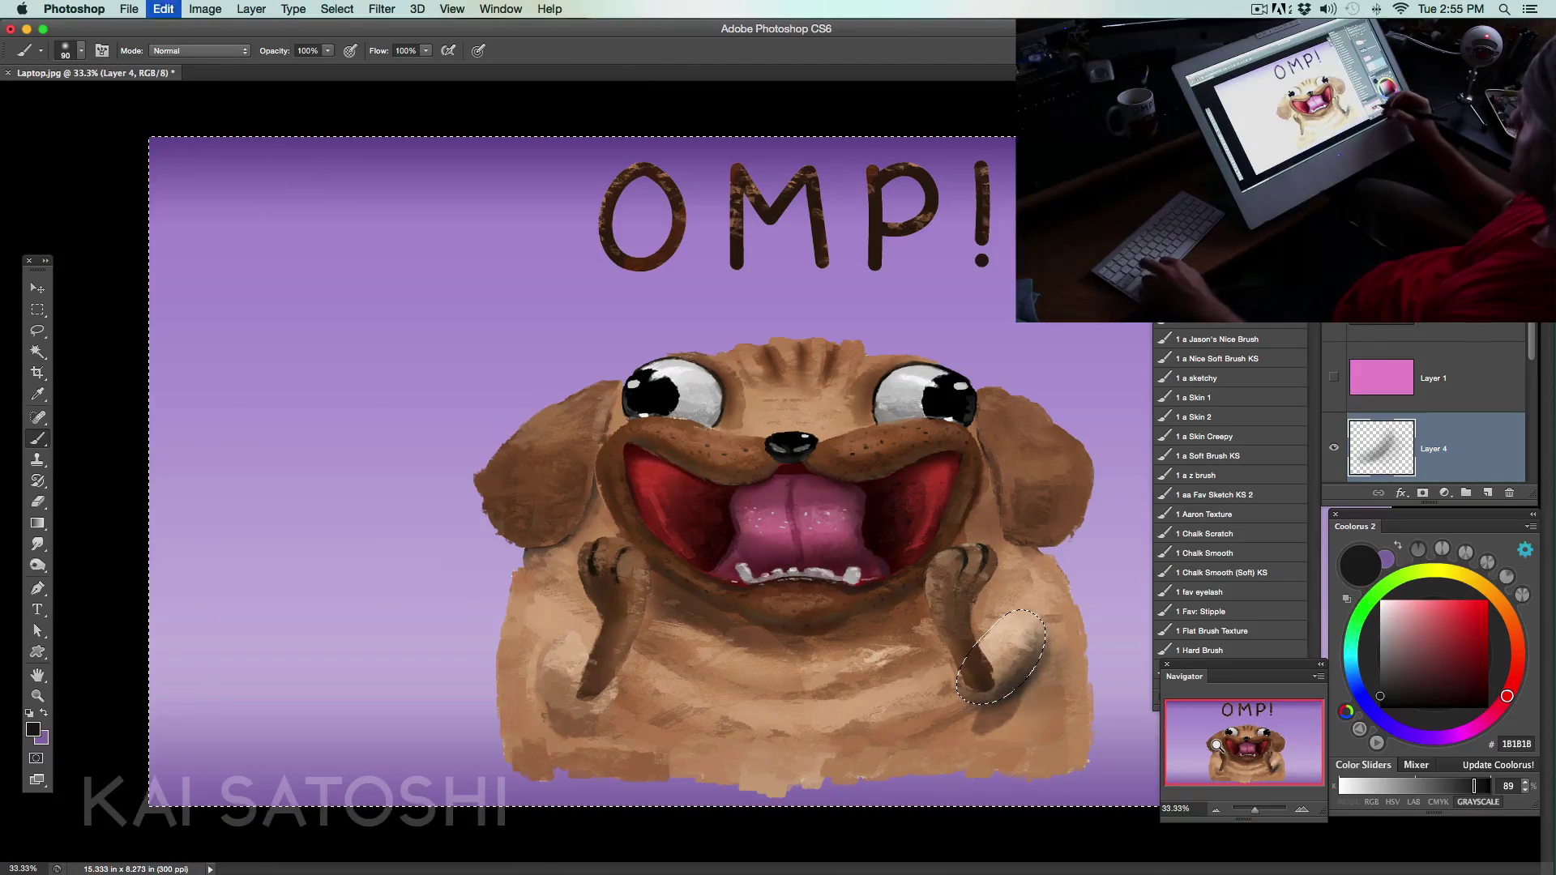
left_click(1506, 494)
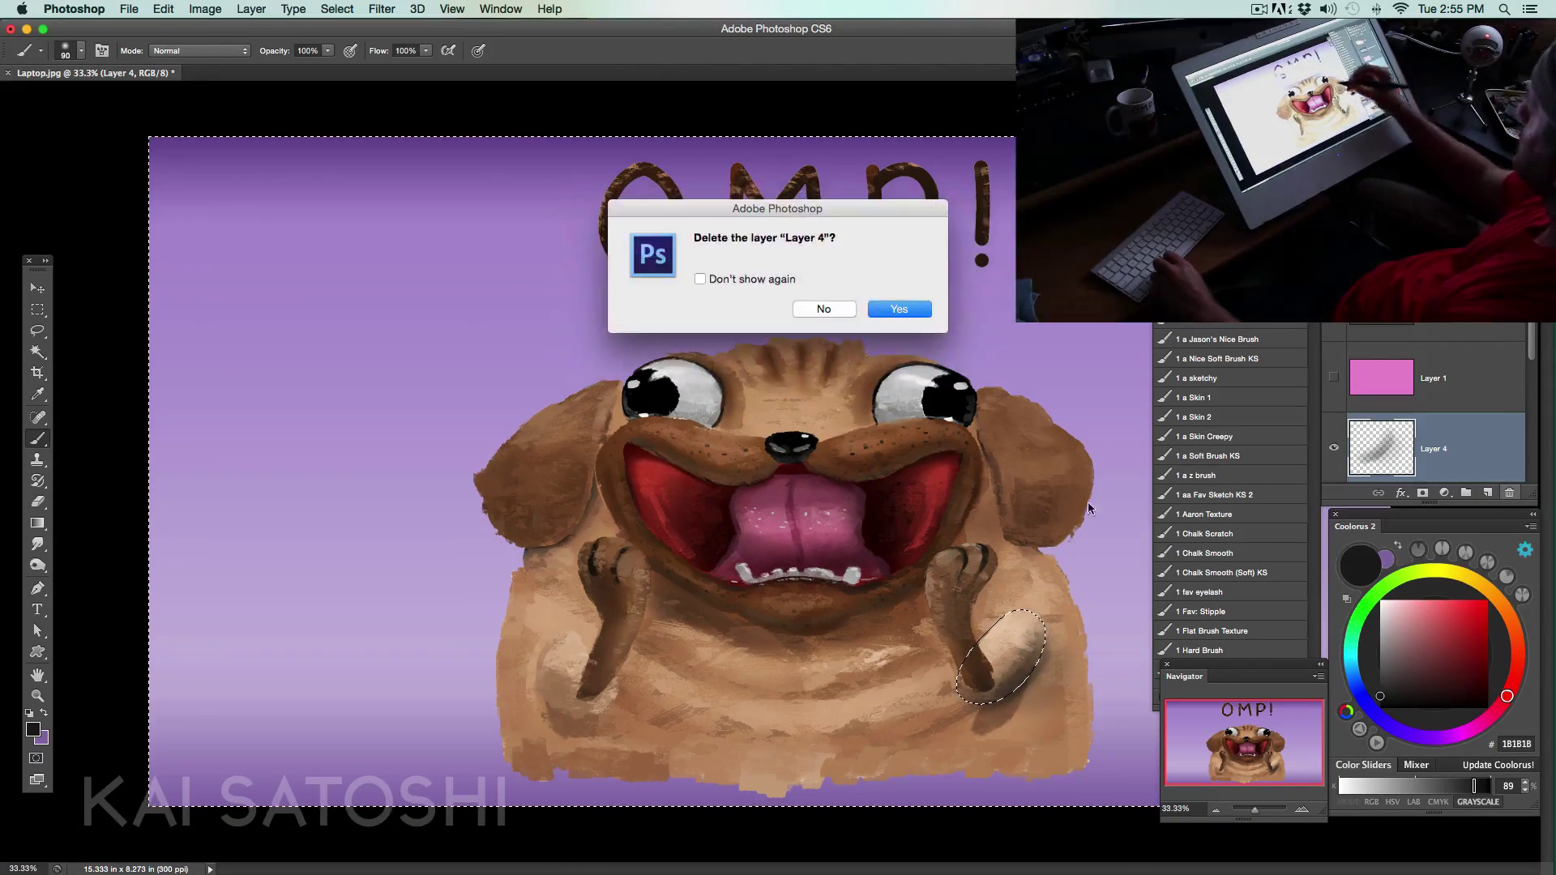
left_click(914, 305)
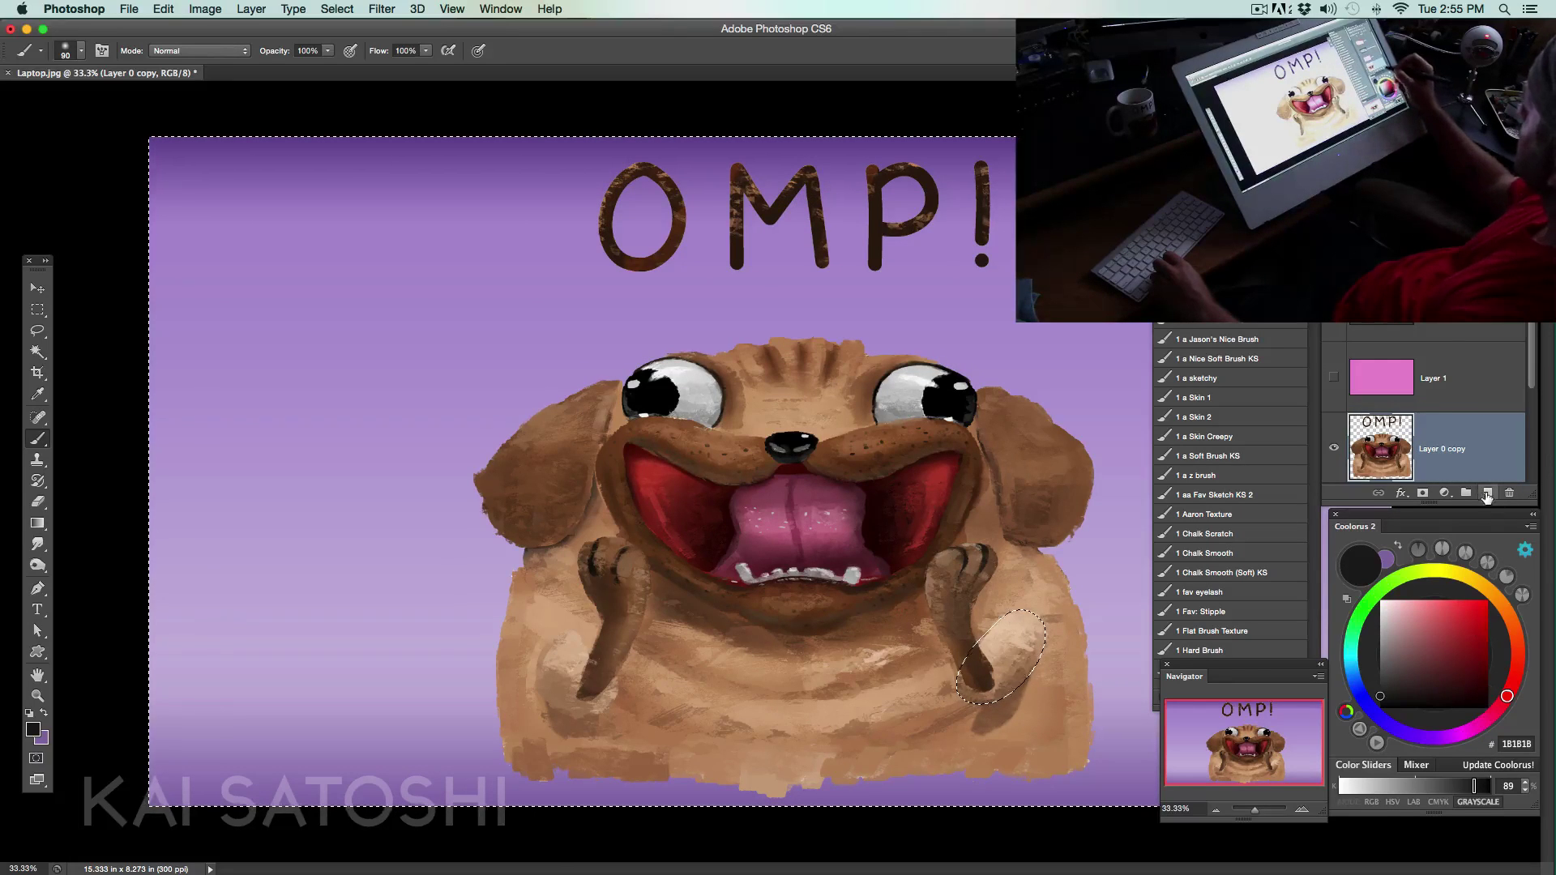
key("super+z")
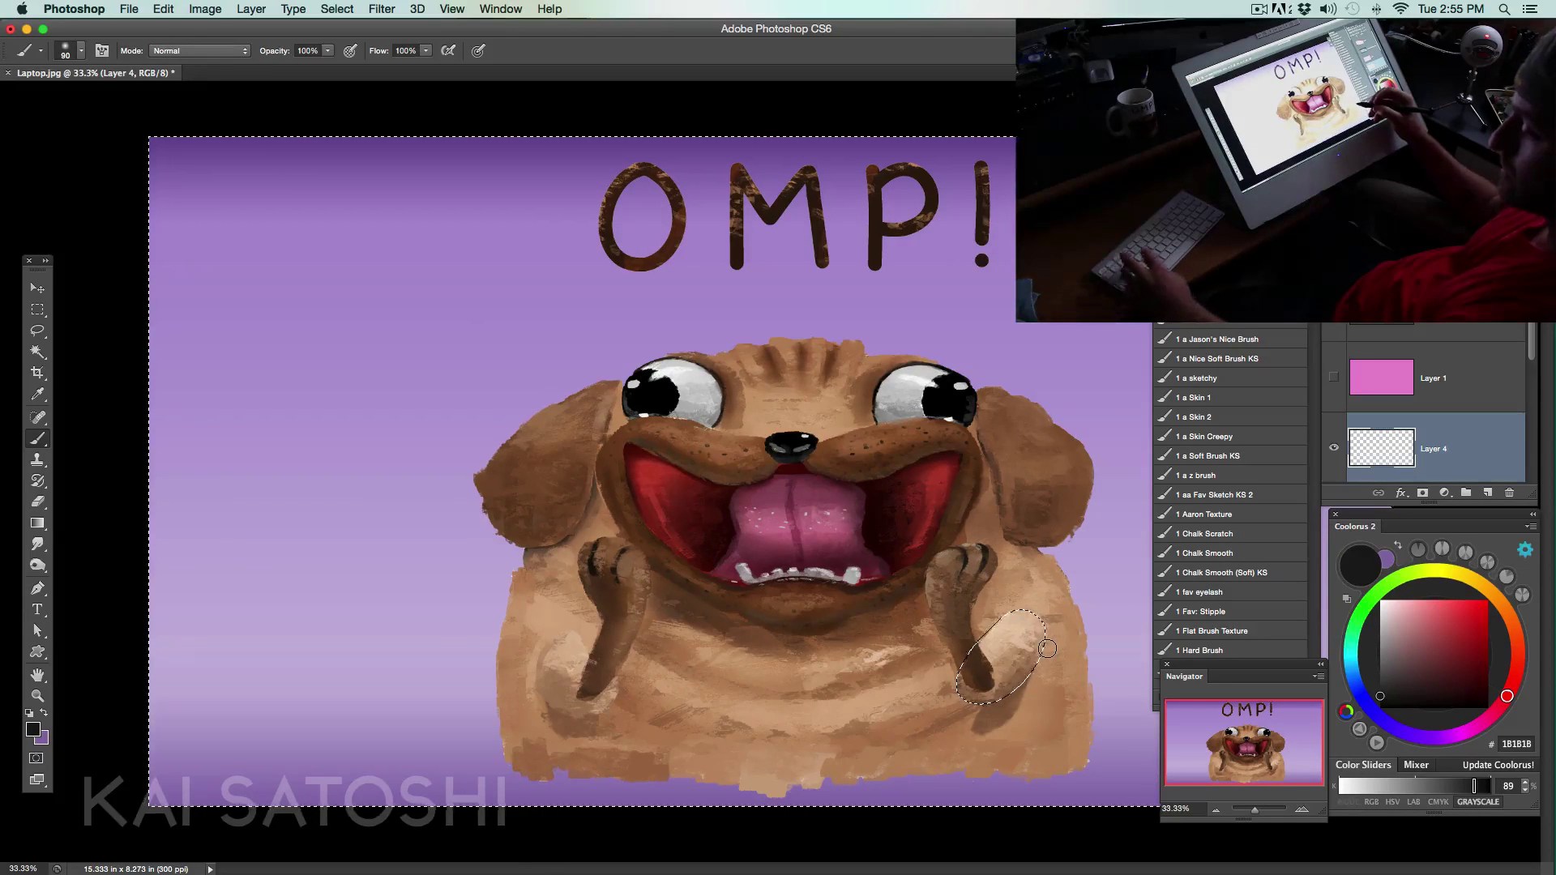
- Switch the selection back and forth between the oval and its surroundings with Inverse, ending on the oval
key("super+shift+i")
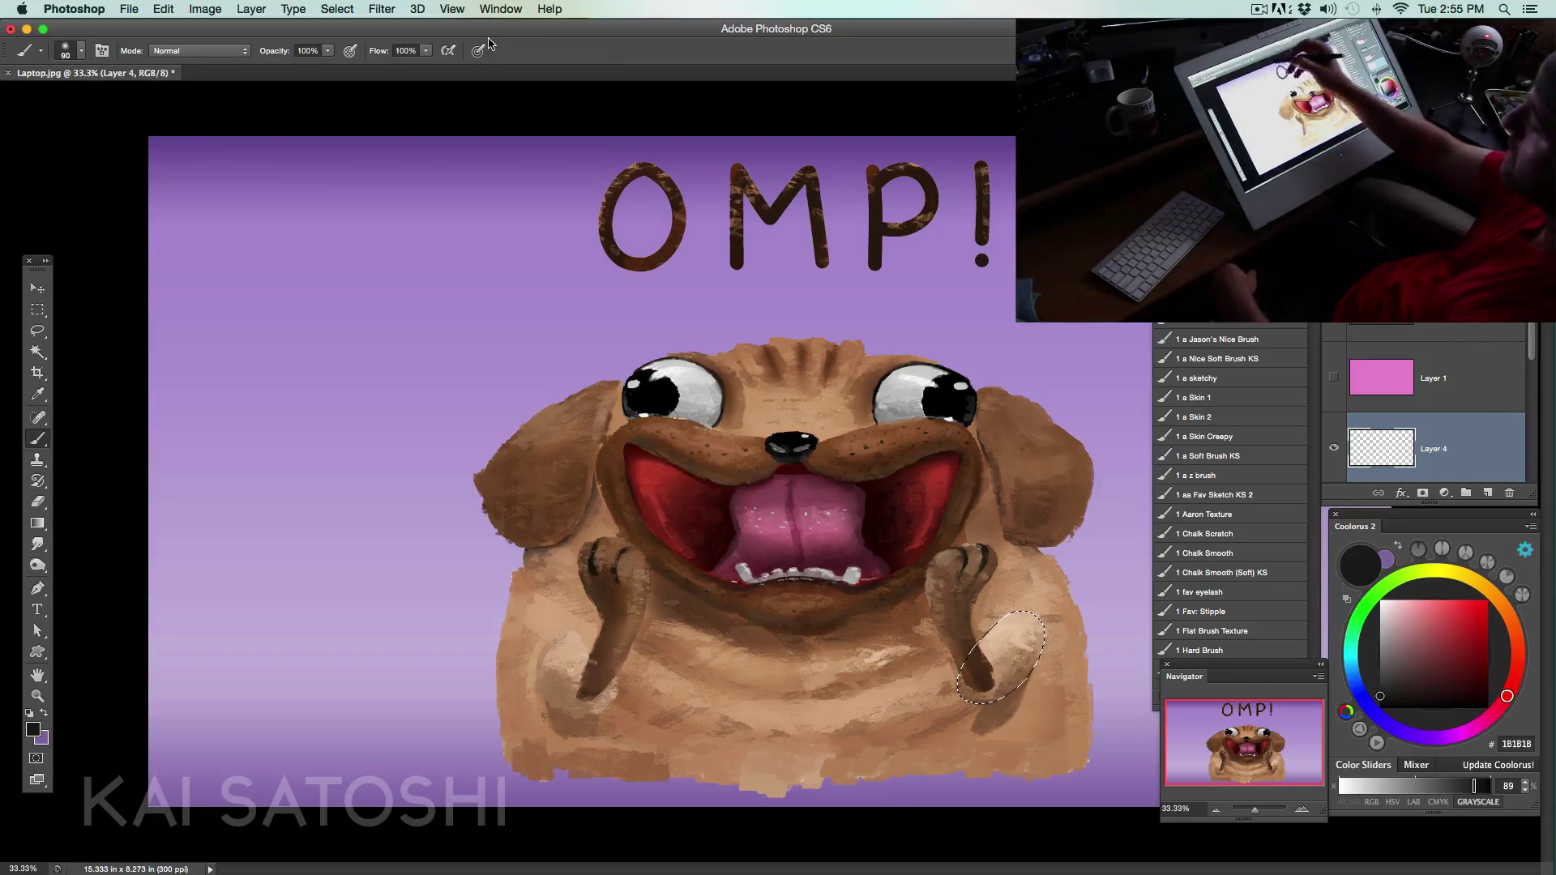
left_click(338, 10)
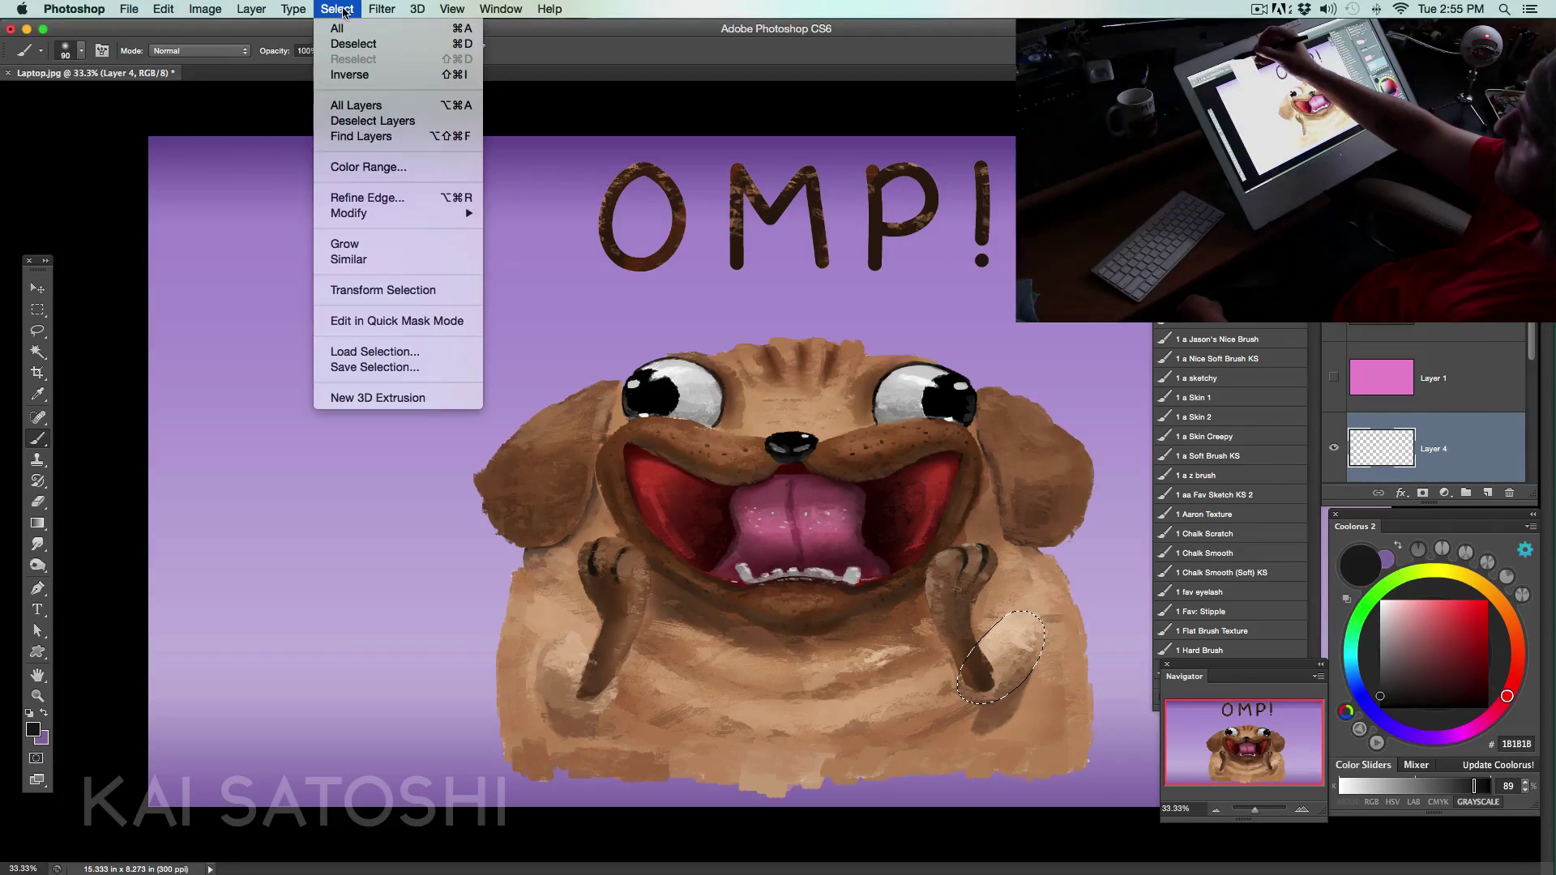
left_click(420, 75)
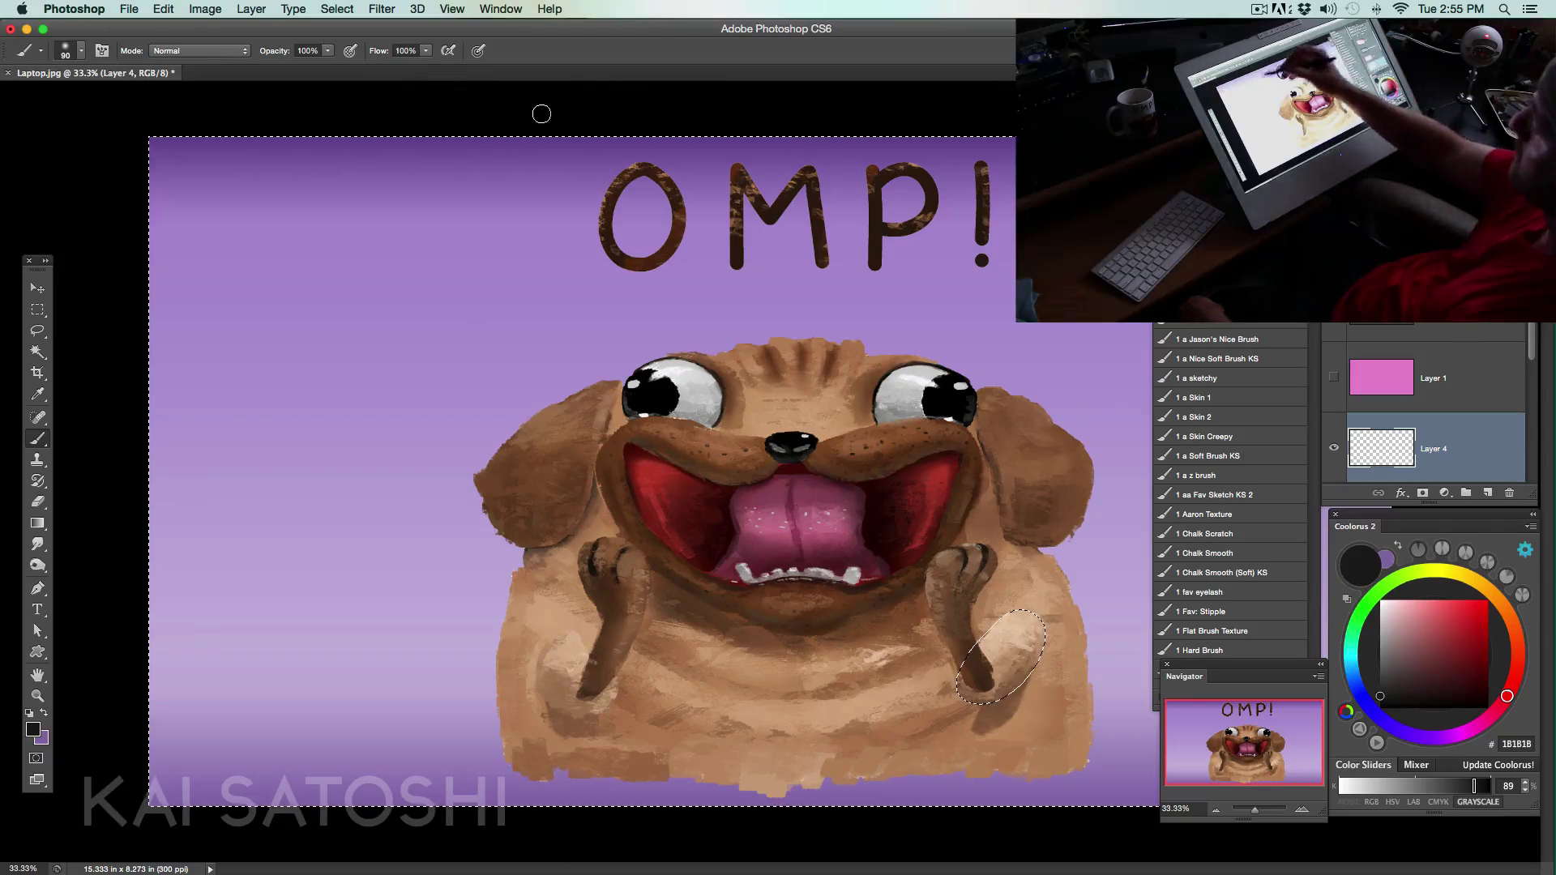
left_click(351, 11)
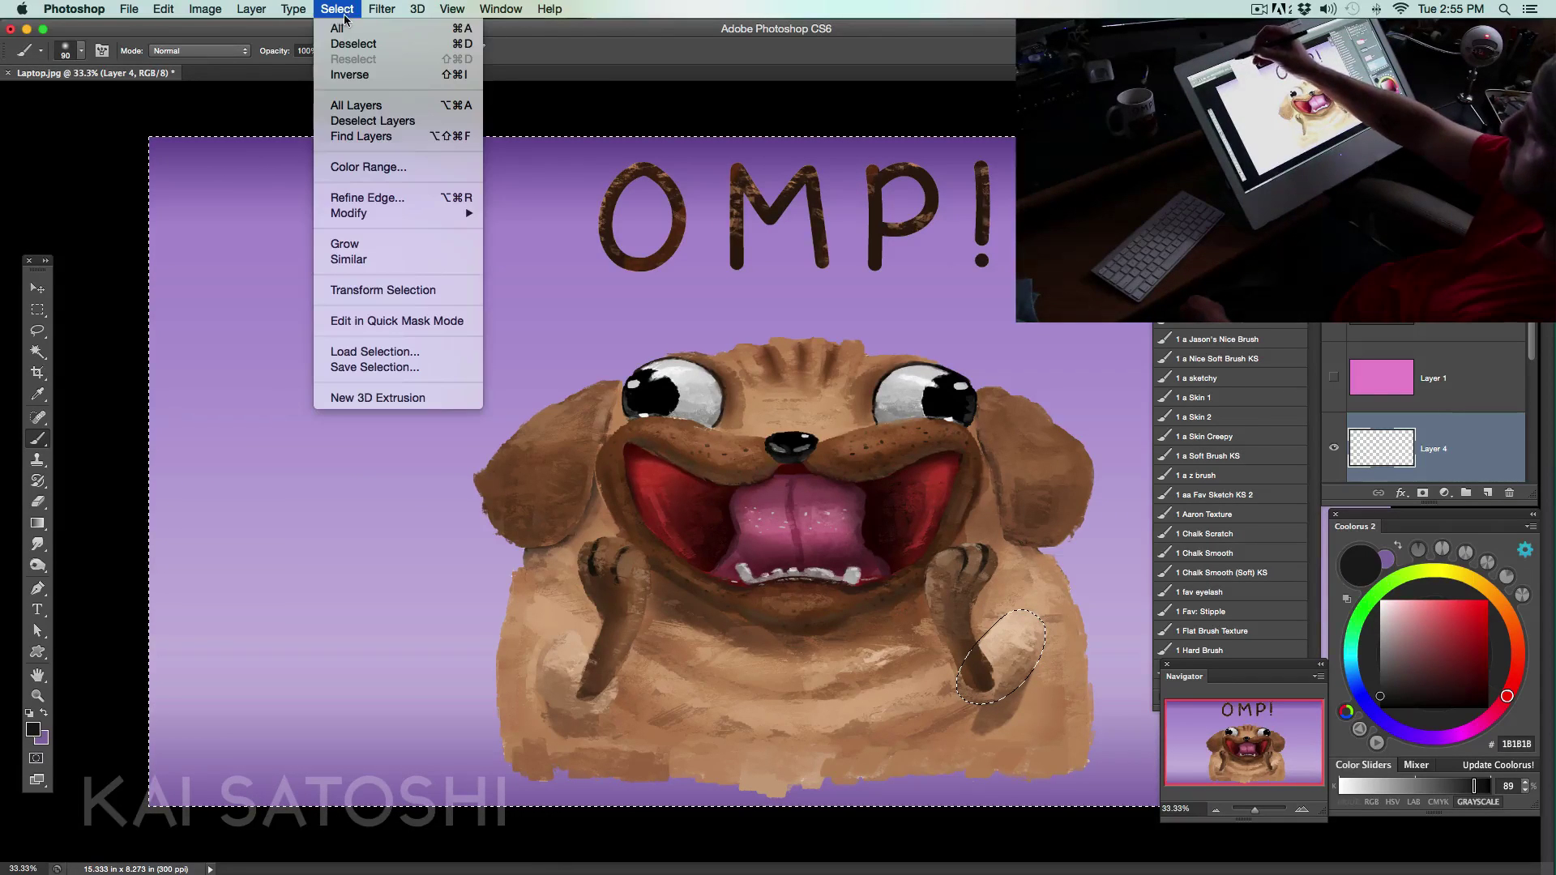
left_click(350, 73)
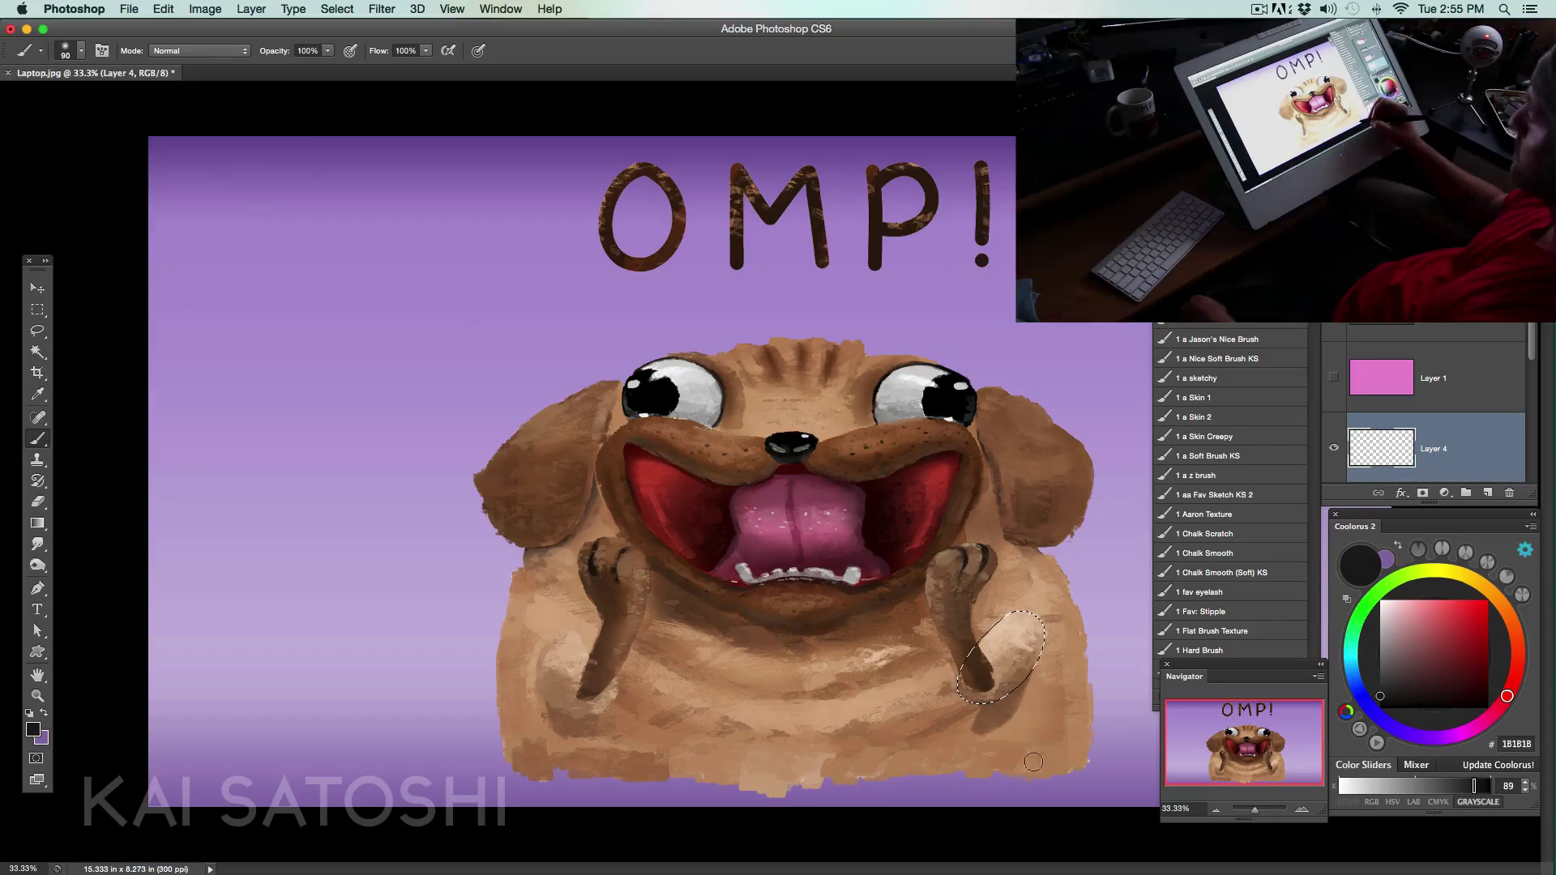
- Deselect the oval and activate the Lasso tool
key("ctrl+d")
key("l")
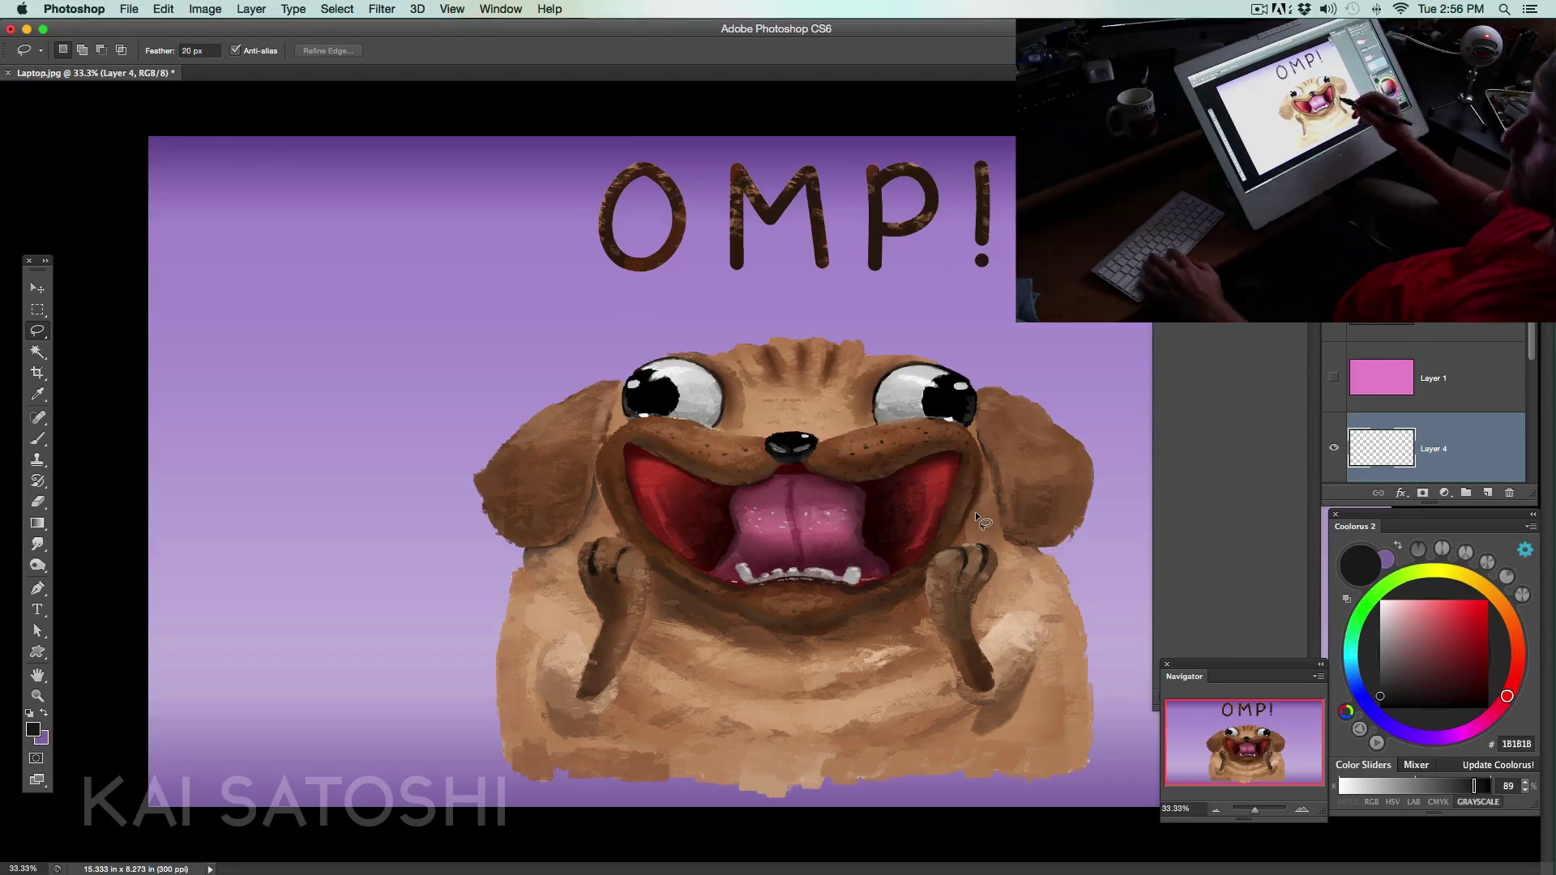
- Activate the Brush tool, test the s Dry Brush preset with a stroke beside the dog, and undo it
key("b")
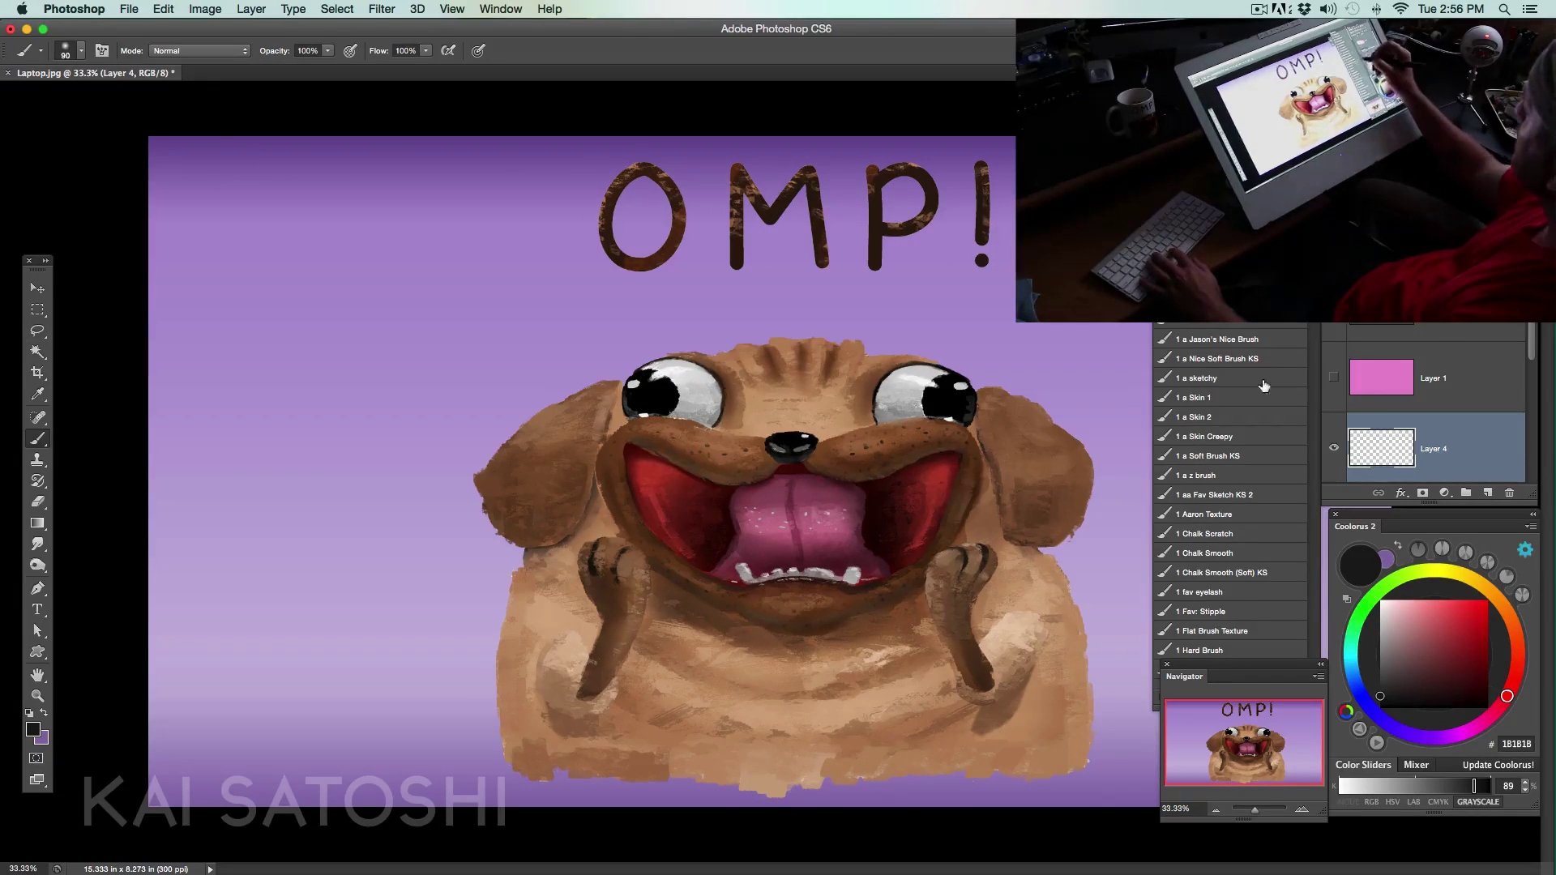
scroll(1313, 339, "down", 15)
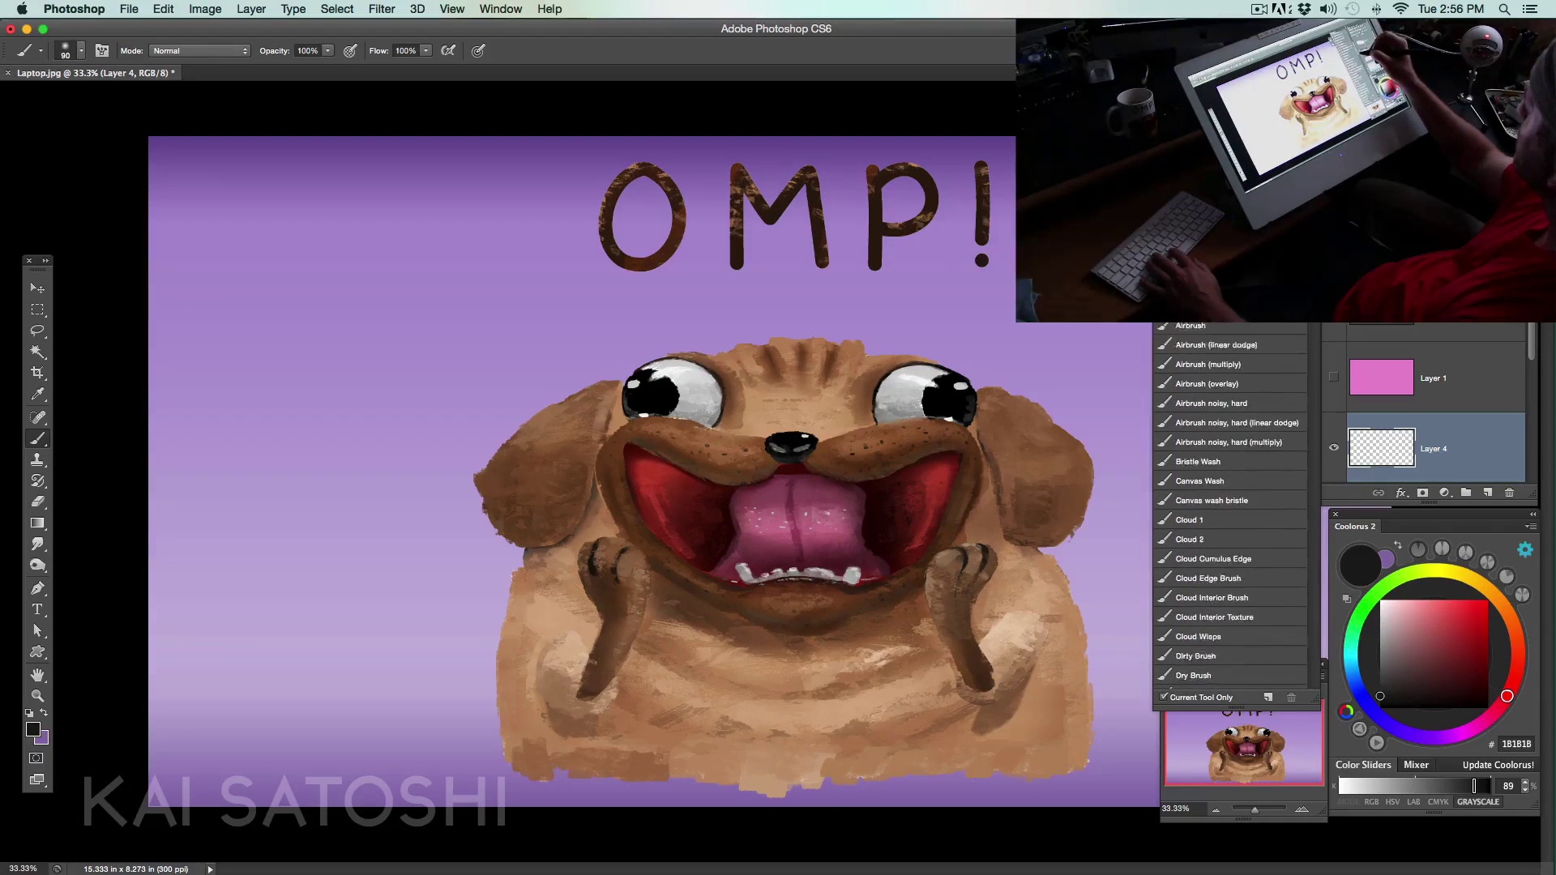
mouse_move(1314, 339)
left_mouse_down()
mouse_move(1322, 530)
mouse_move(1317, 515)
left_mouse_up()
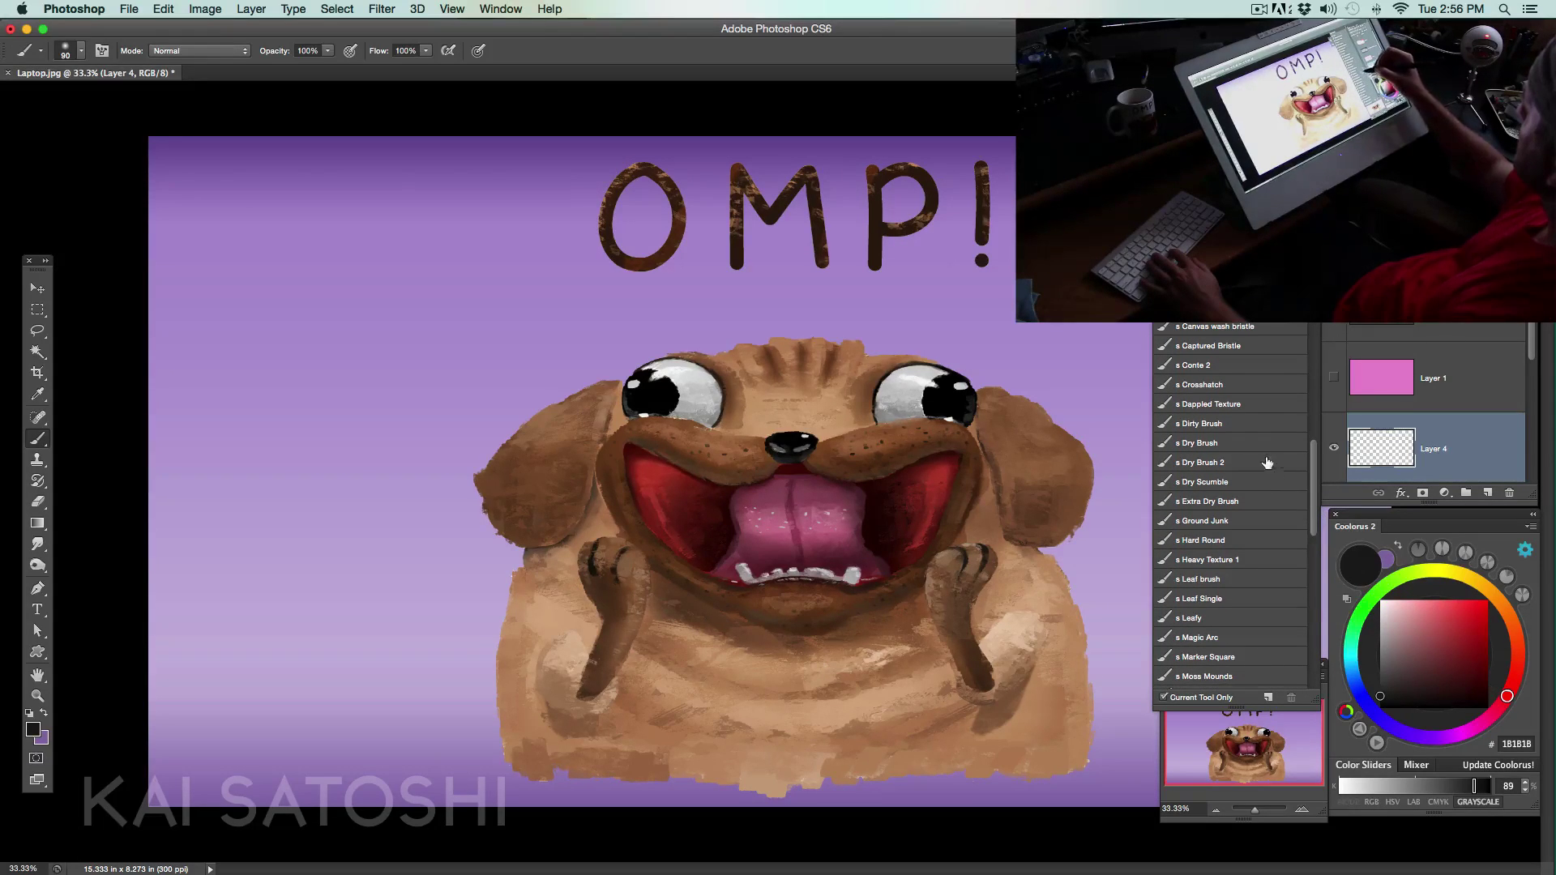
left_click(1240, 444)
mouse_move(1116, 536)
left_mouse_down()
mouse_move(1094, 560)
mouse_move(1083, 637)
left_mouse_up()
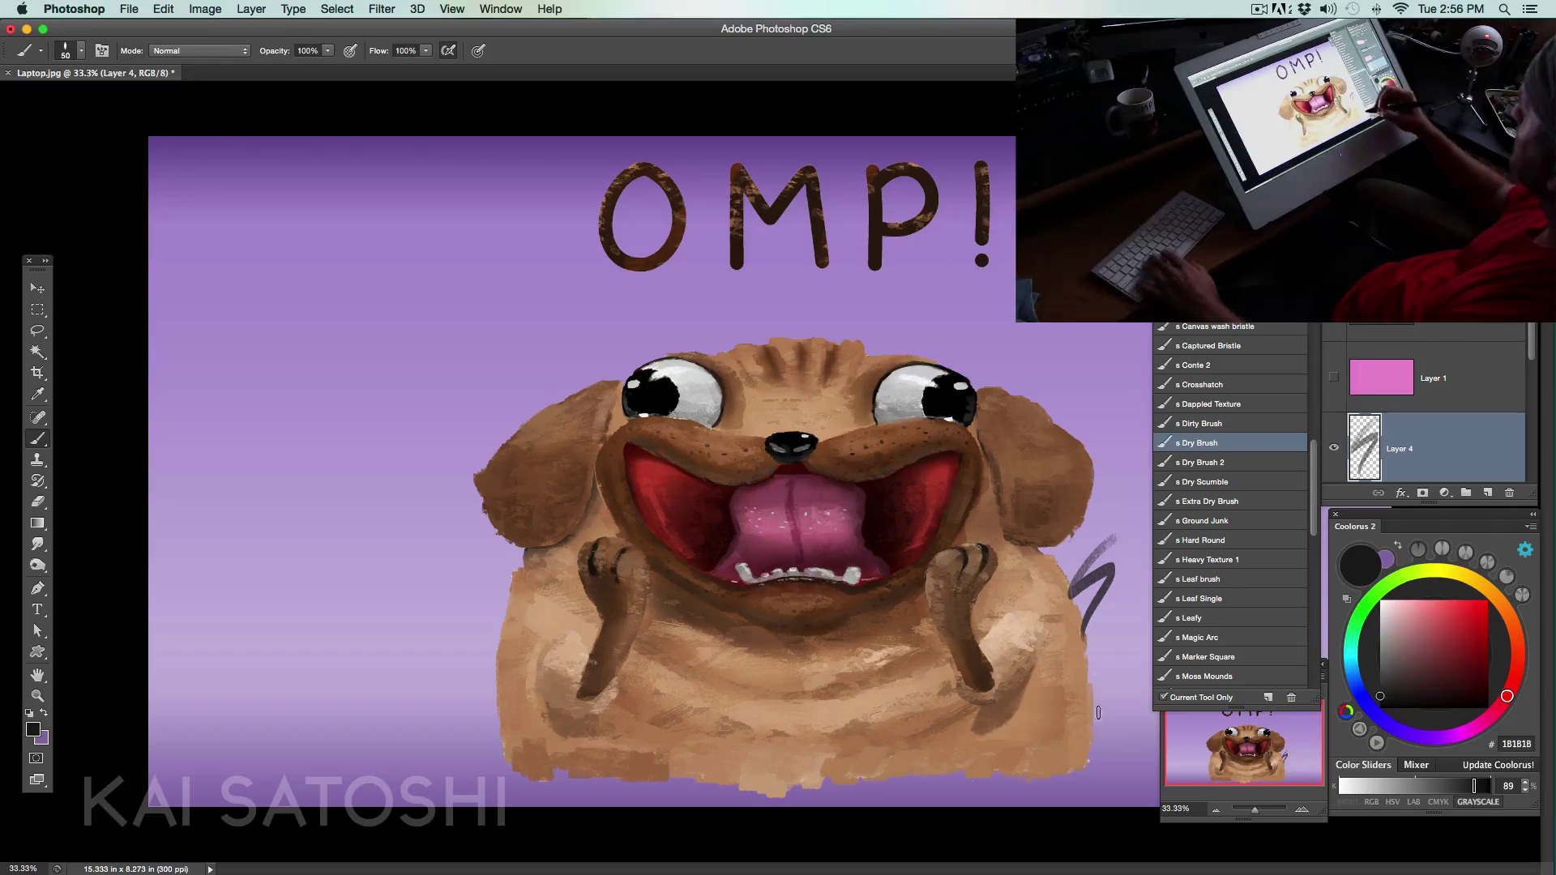
key("super+z")
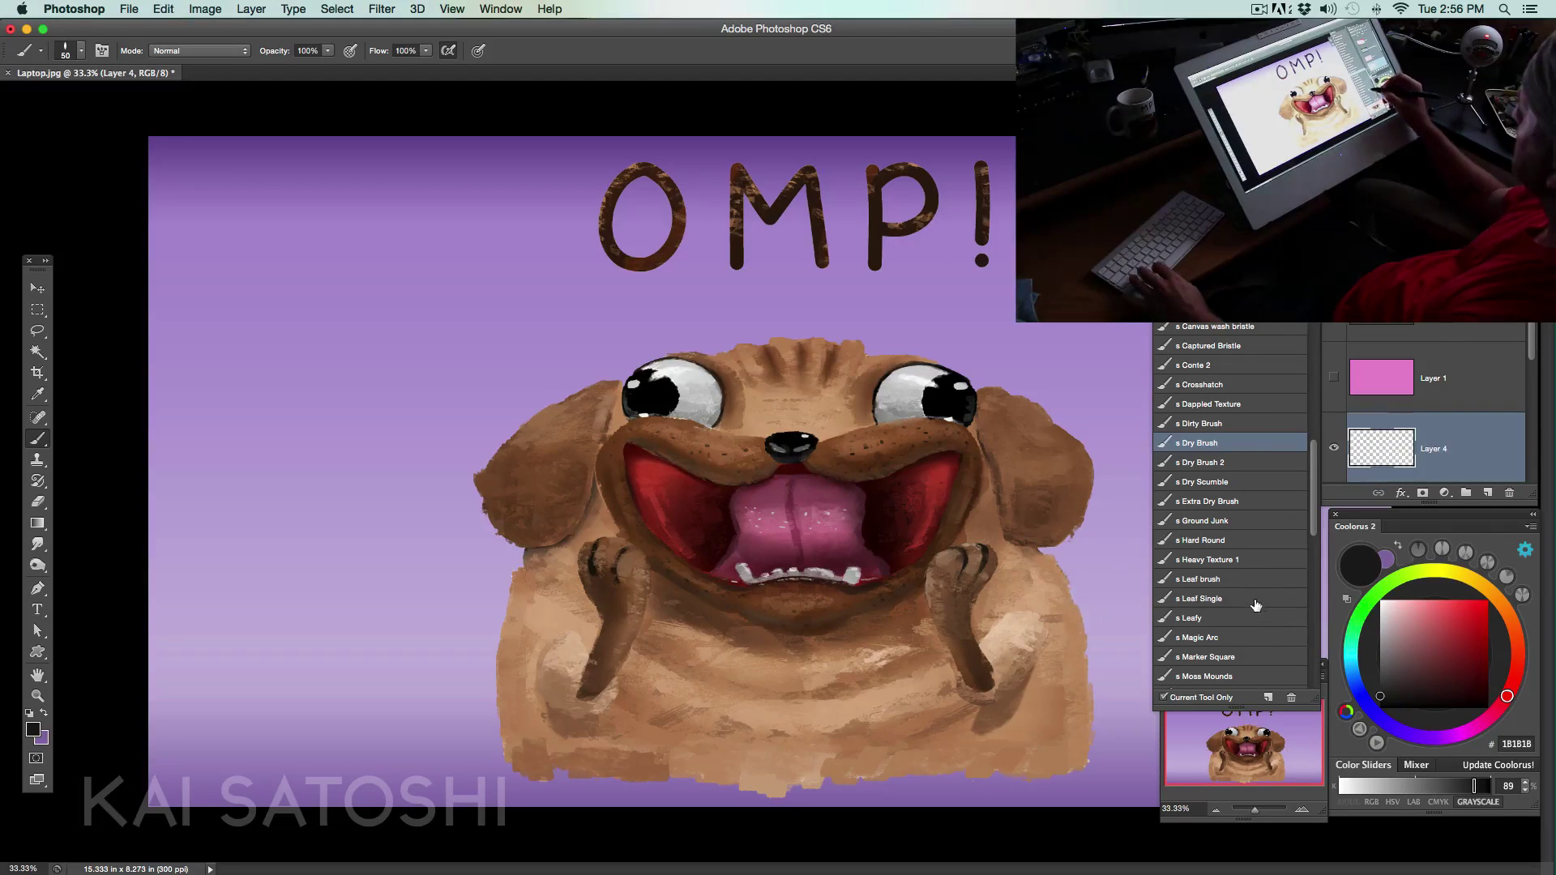
- Try the s Leaf Single, s Leafy, s Magic Arc and s Marker Square brush presets, undoing the test strokes
left_click(1202, 598)
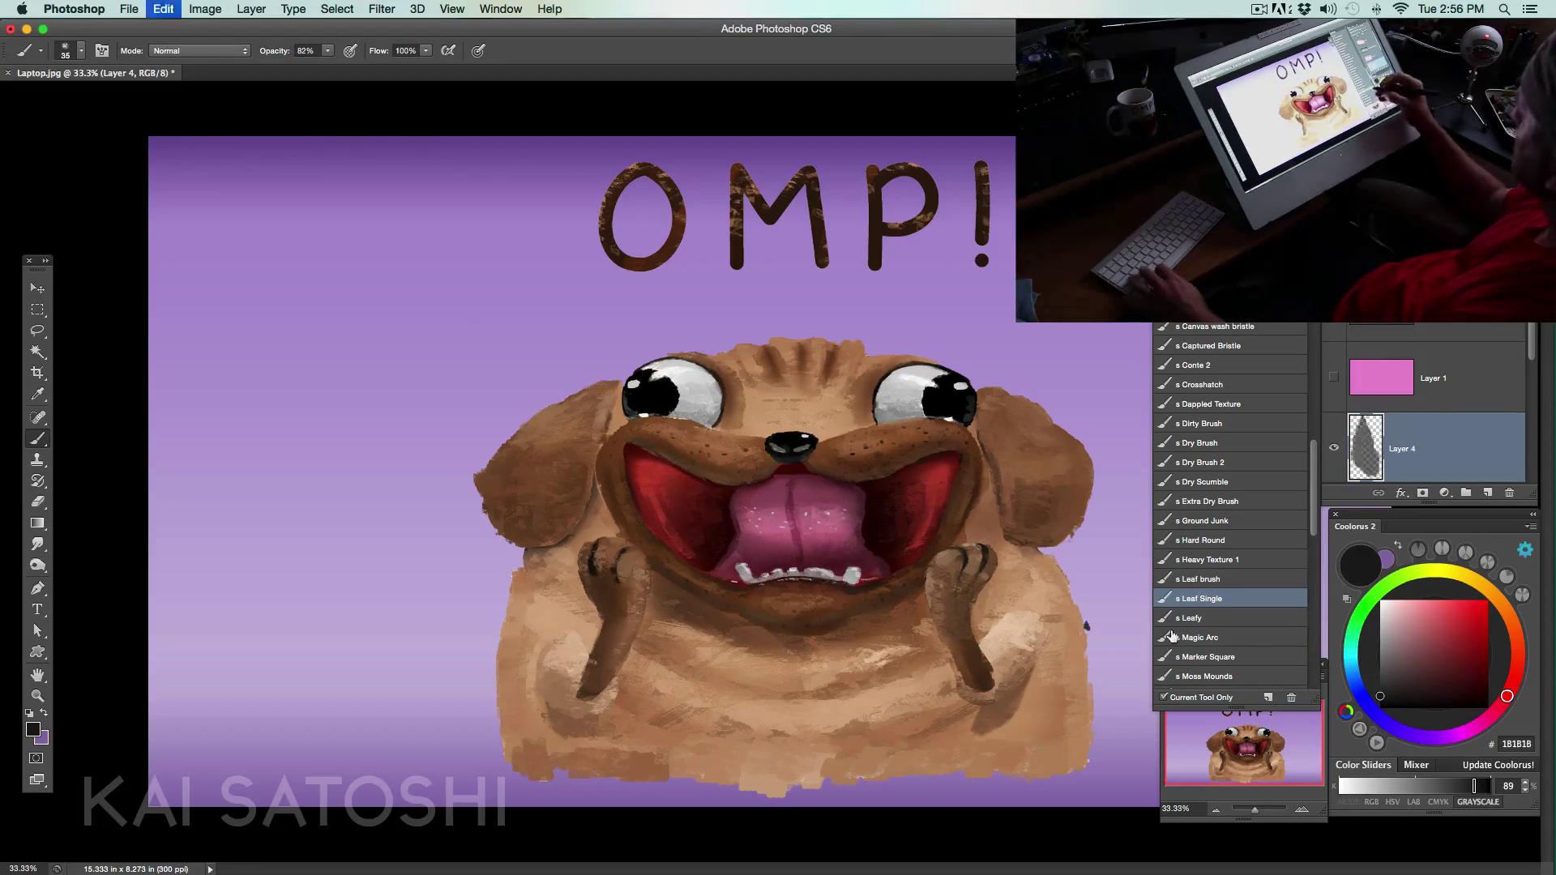
left_click(1220, 620)
left_click_drag(1091, 648, 1171, 671)
key("super+z")
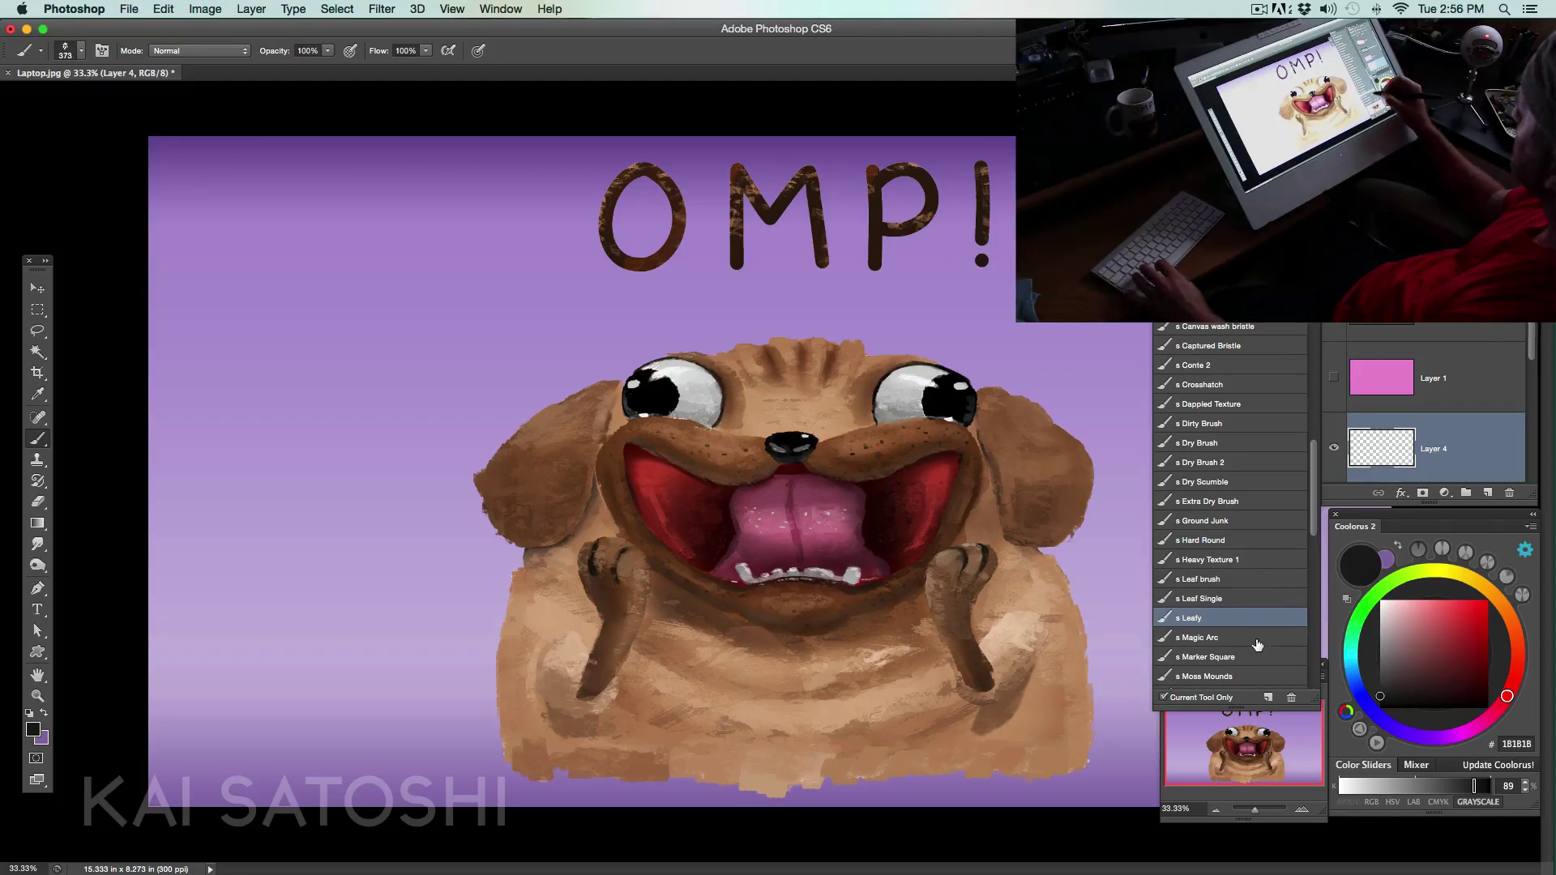
left_click(1212, 637)
left_click(1255, 662)
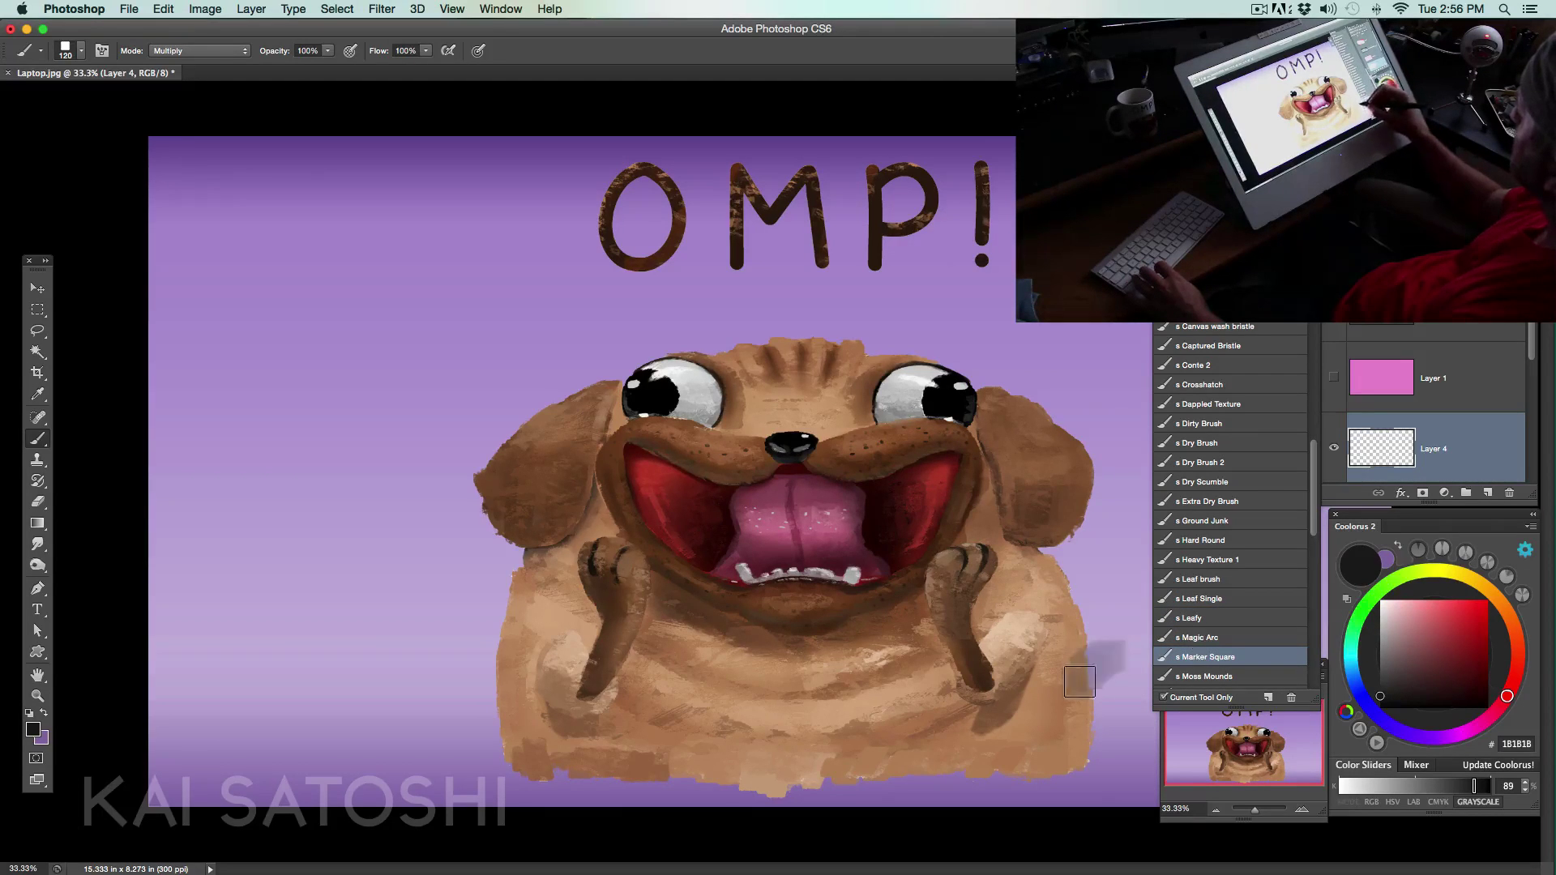
- Choose the s Texture Bristles 2 brush preset
scroll(1315, 544, "down", 10)
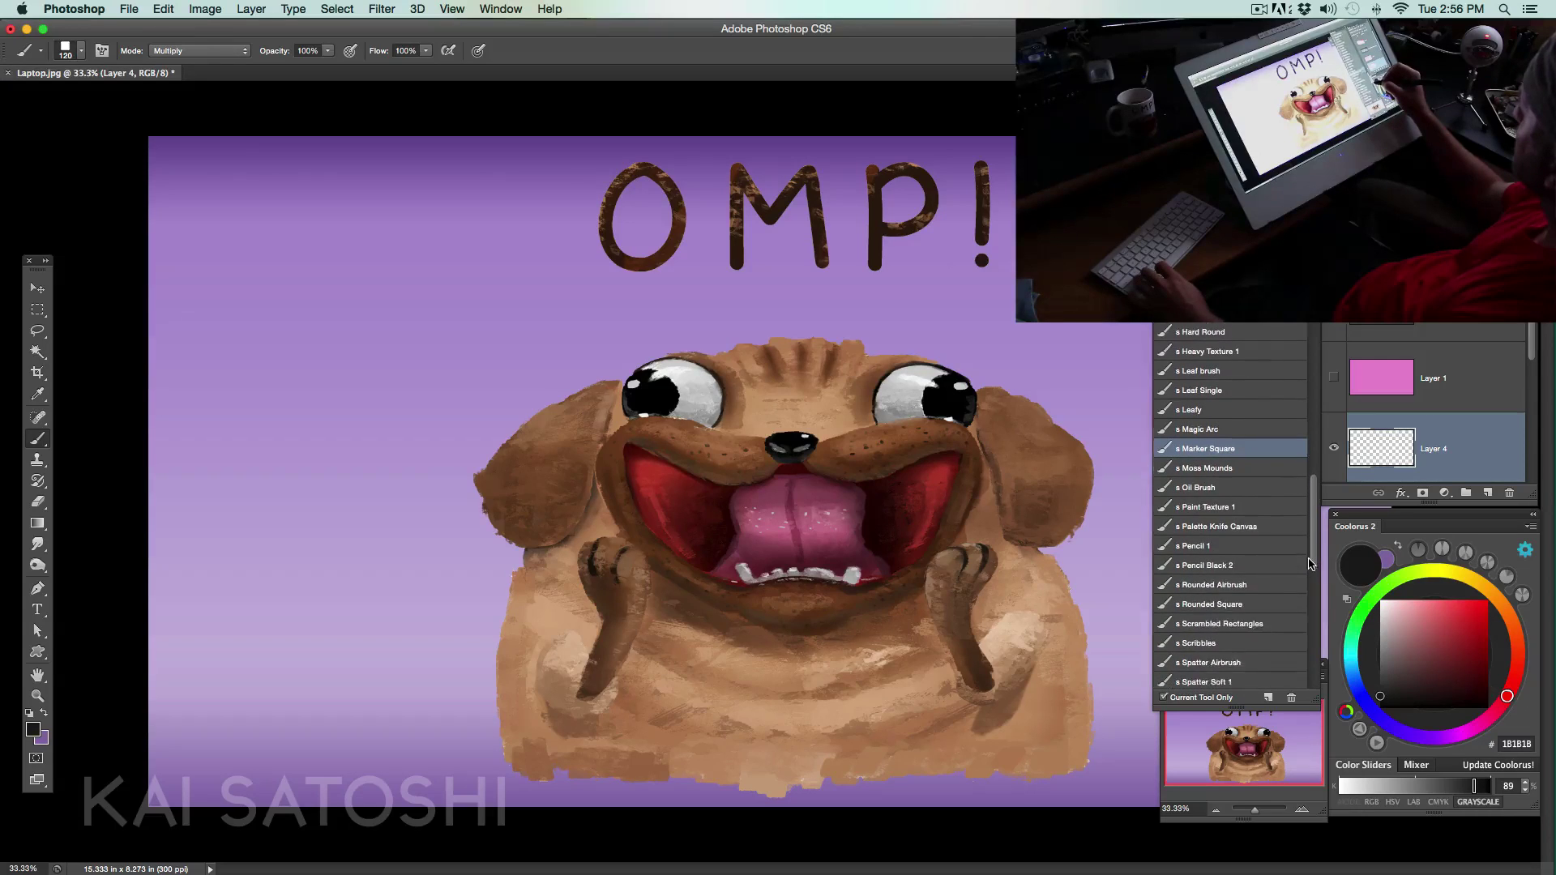
scroll(1307, 582, "up", 1)
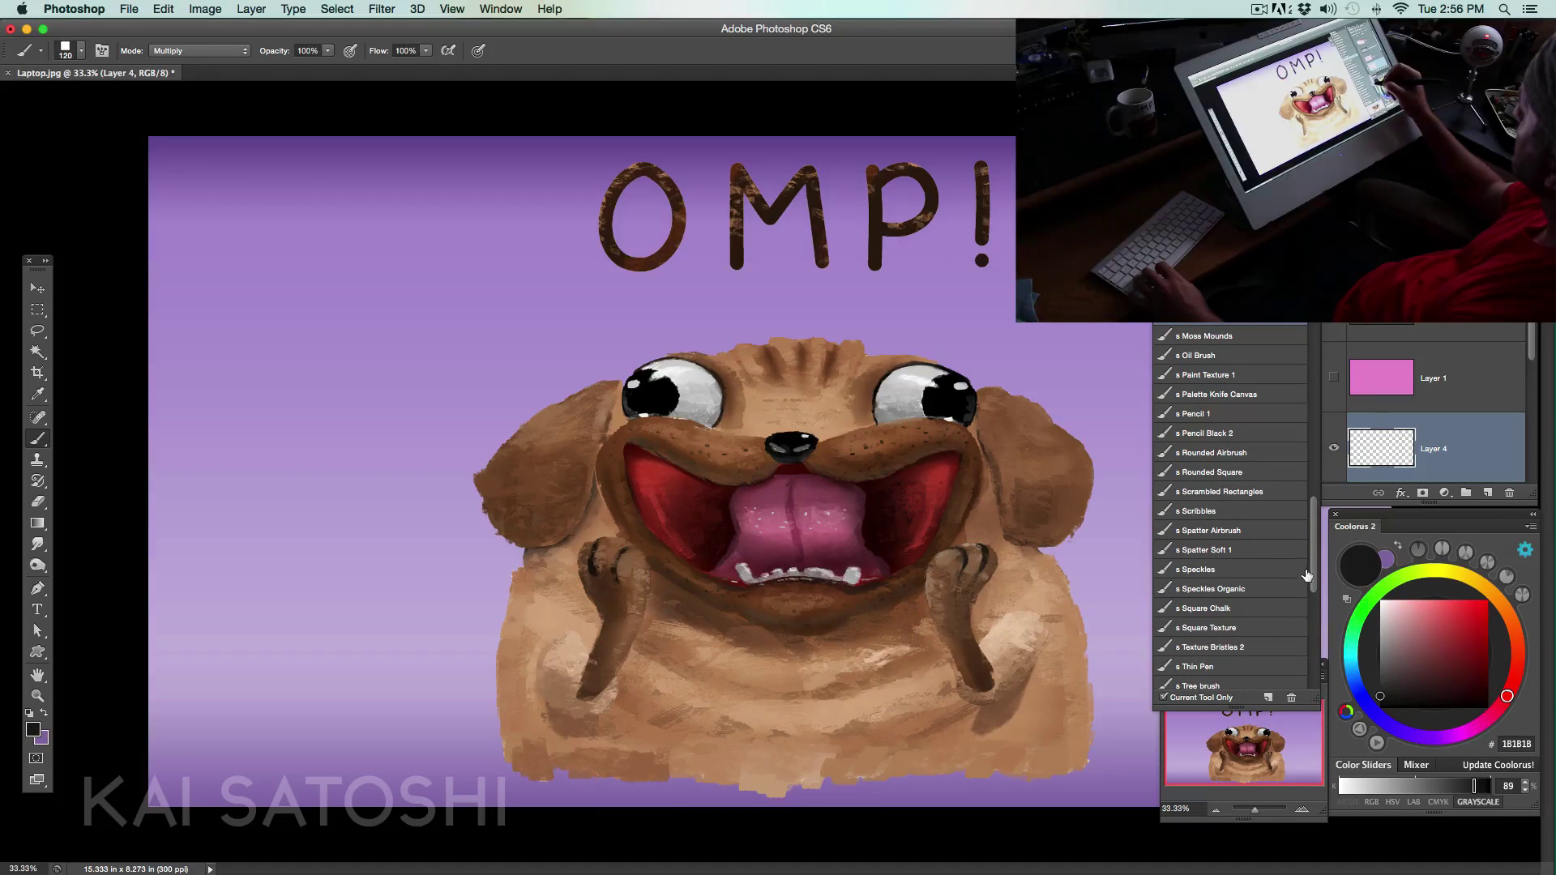
scroll(1301, 577, "down", 2)
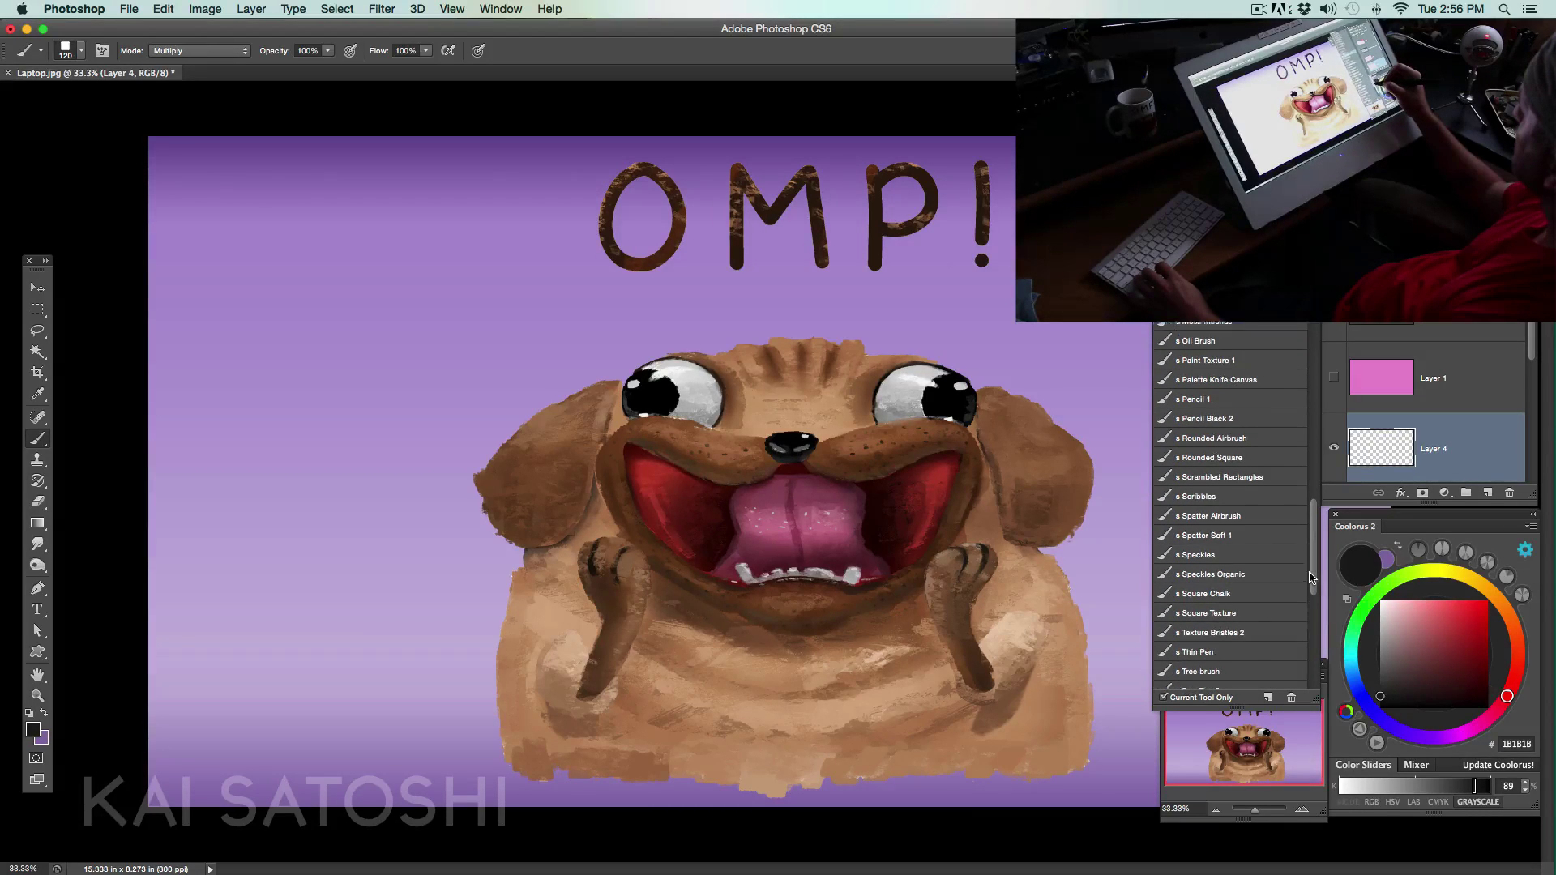
left_click(1271, 625)
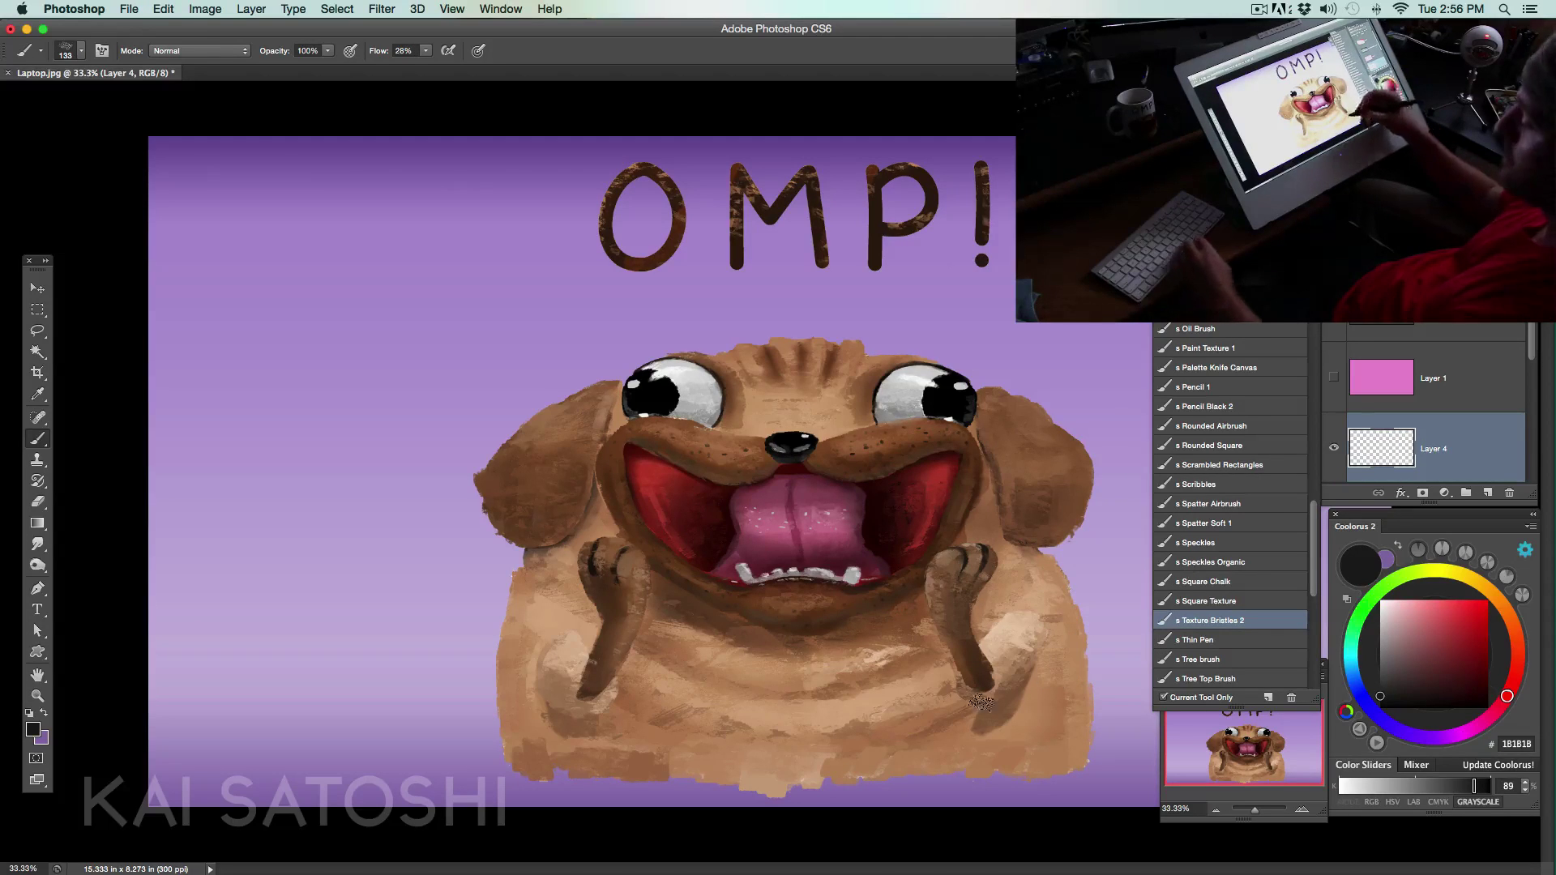
- Set the brush size to about 90 px and paint a closed wavy outline over the dog's left-hand ear and eye on Layer 4
key("bracketright")
key("bracketright")
key("bracketright")
key("bracketright")
key("bracketright")
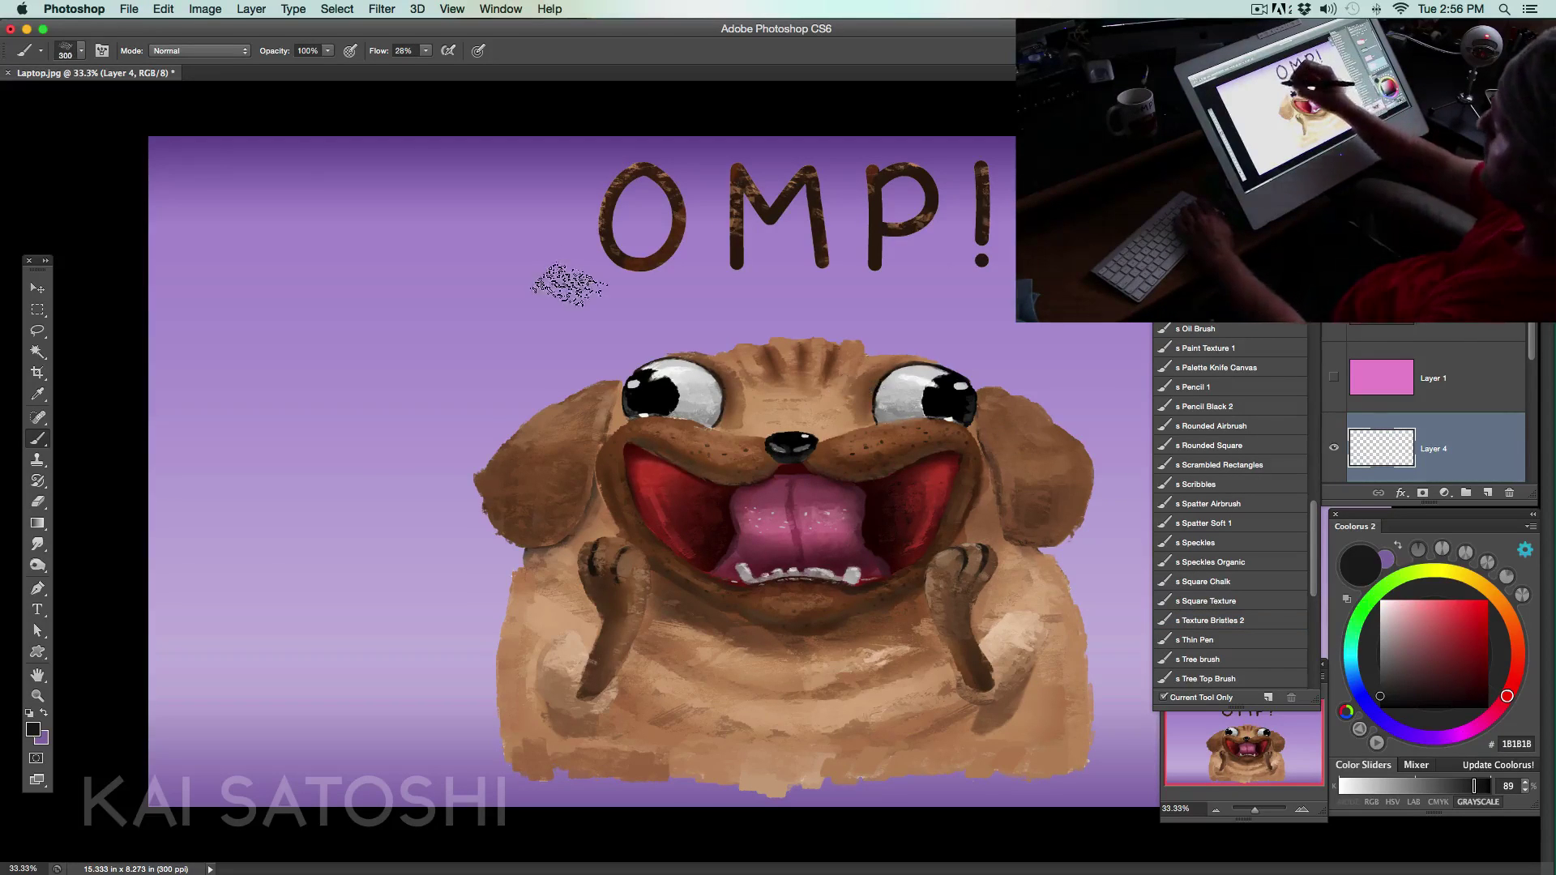
key("bracketleft")
key("bracketleft")
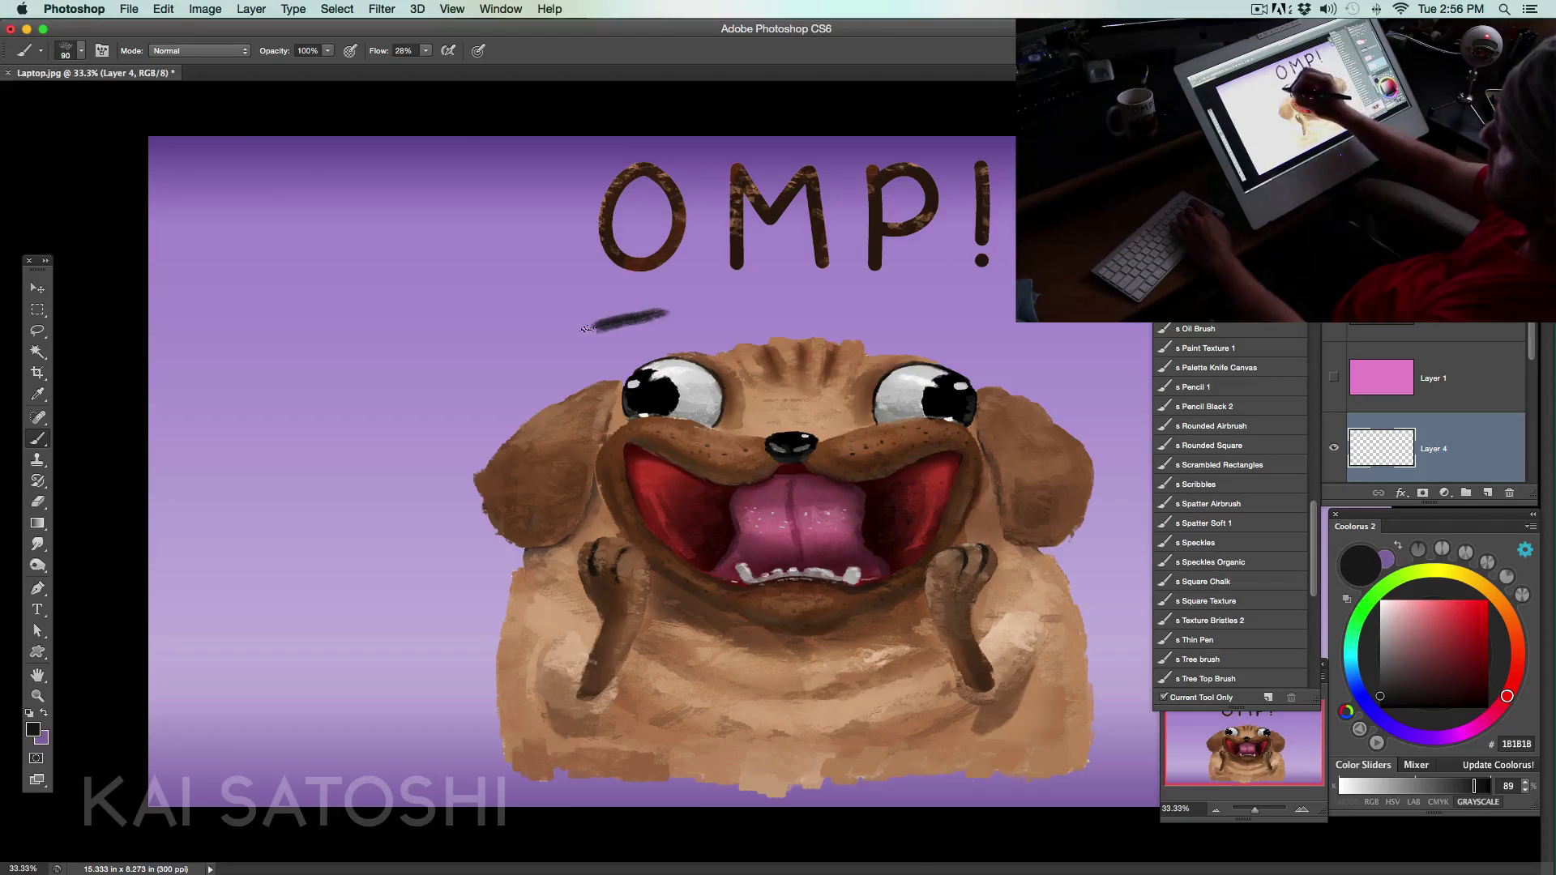
mouse_move(483, 299)
left_mouse_down()
mouse_move(412, 349)
mouse_move(475, 415)
mouse_move(444, 493)
left_mouse_up()
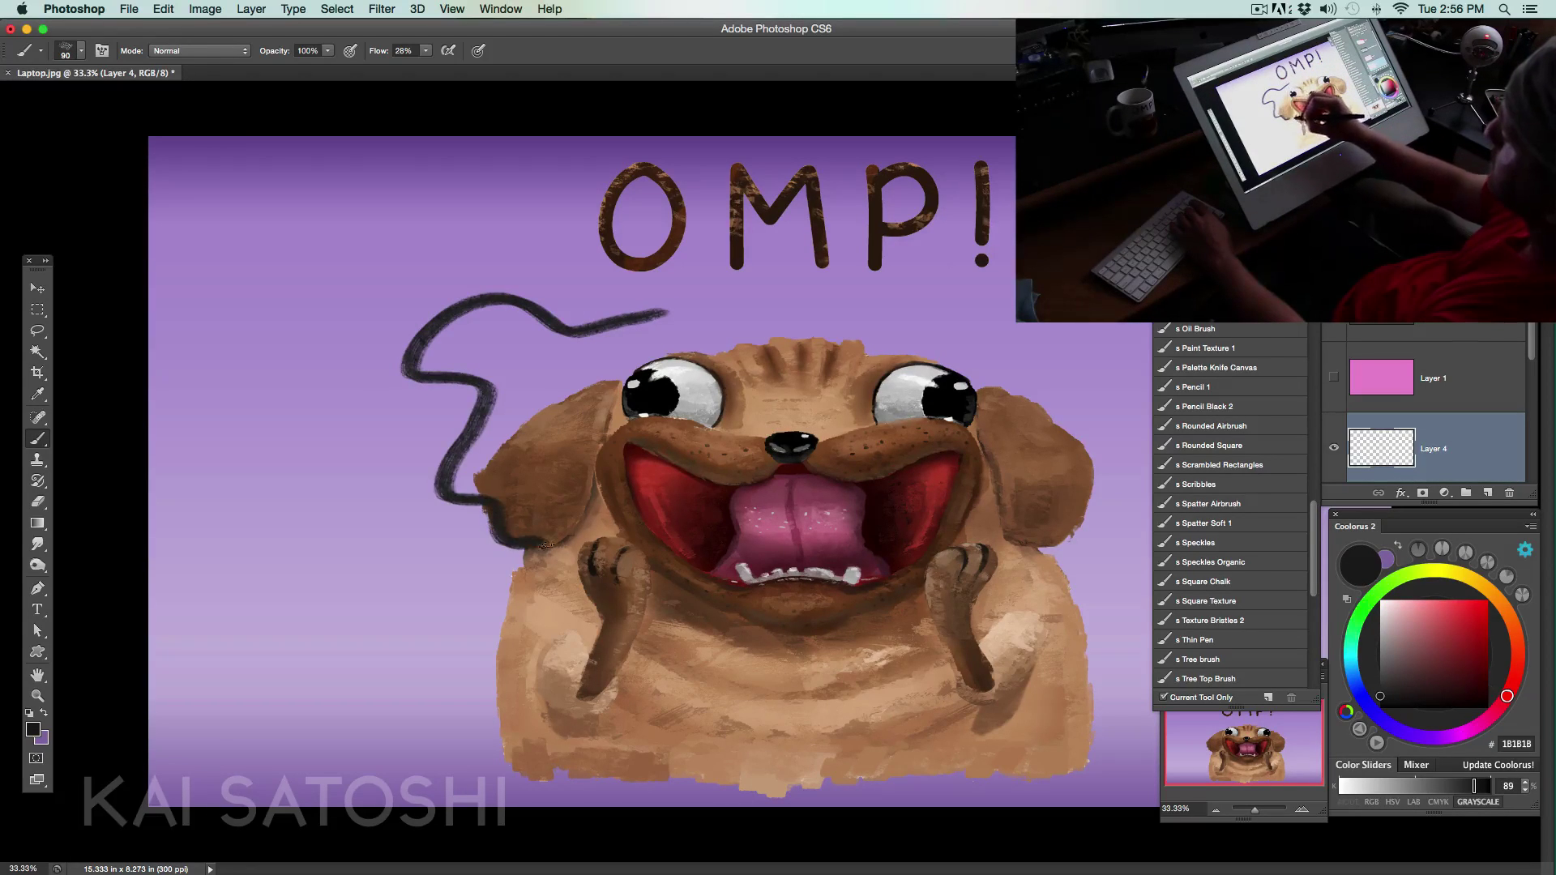
mouse_move(548, 545)
left_mouse_down()
mouse_move(678, 504)
mouse_move(705, 435)
mouse_move(671, 375)
left_mouse_up()
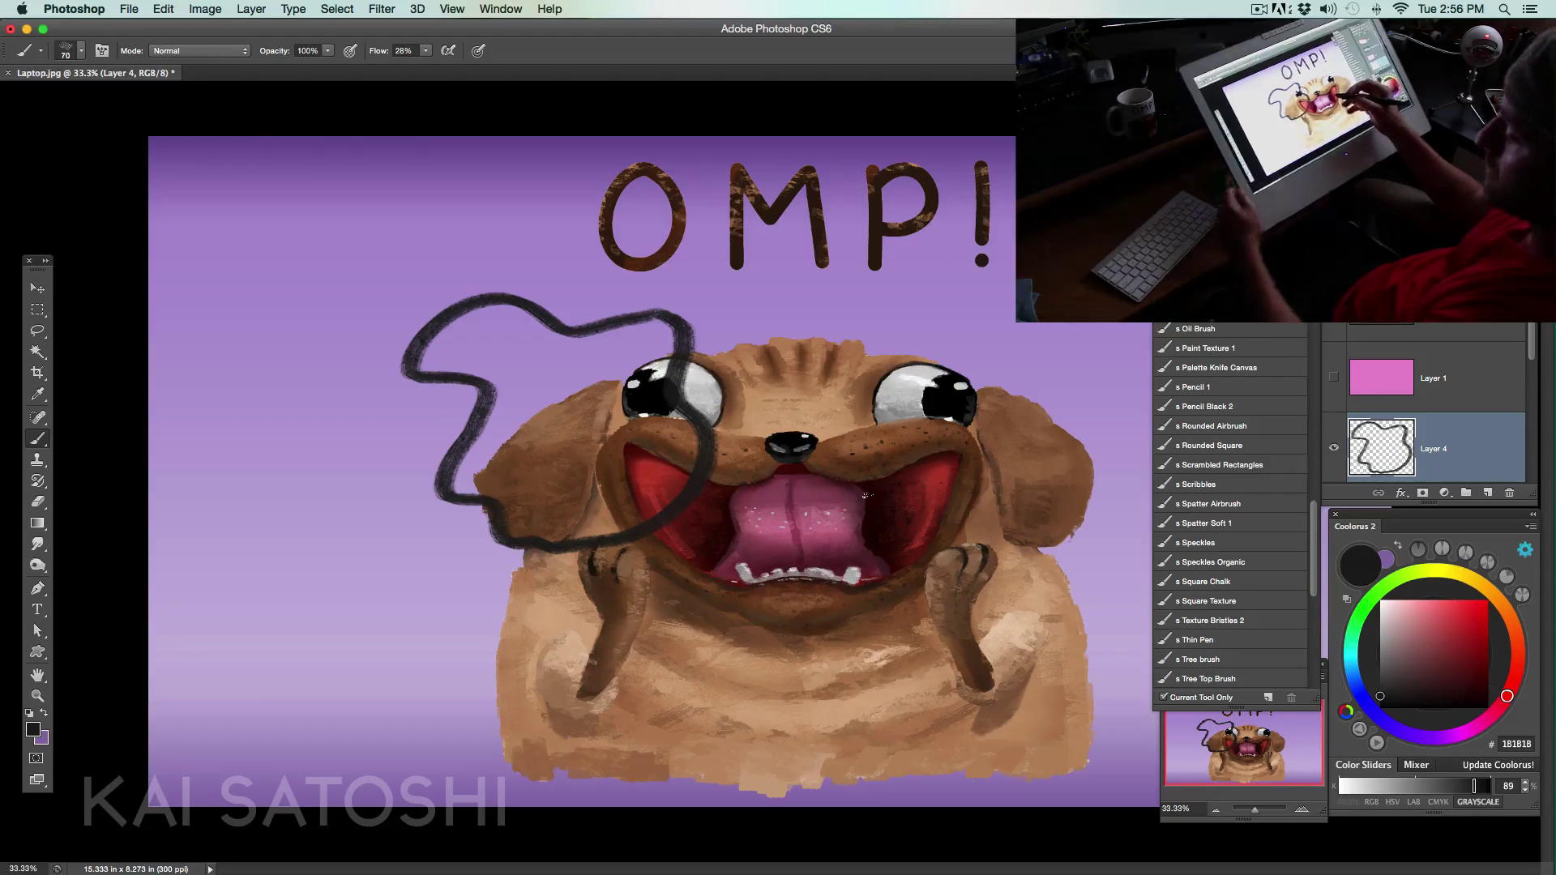
- Lasso along the painted outline with a 20 px feather and pick dark red #871E1E as the foreground color
key("l")
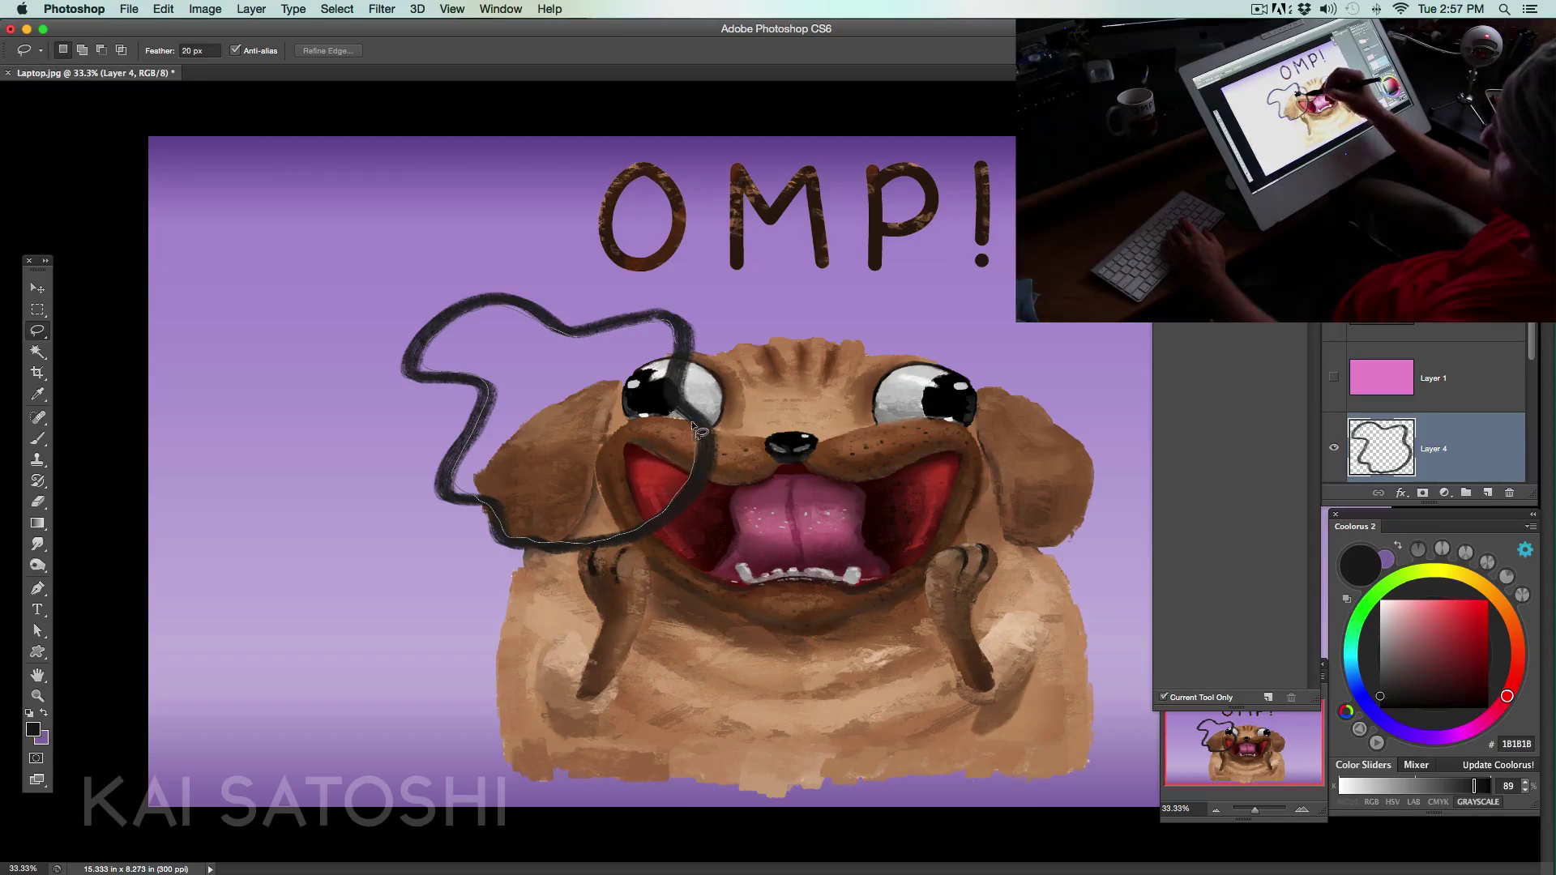
left_click_drag(684, 335, 685, 340)
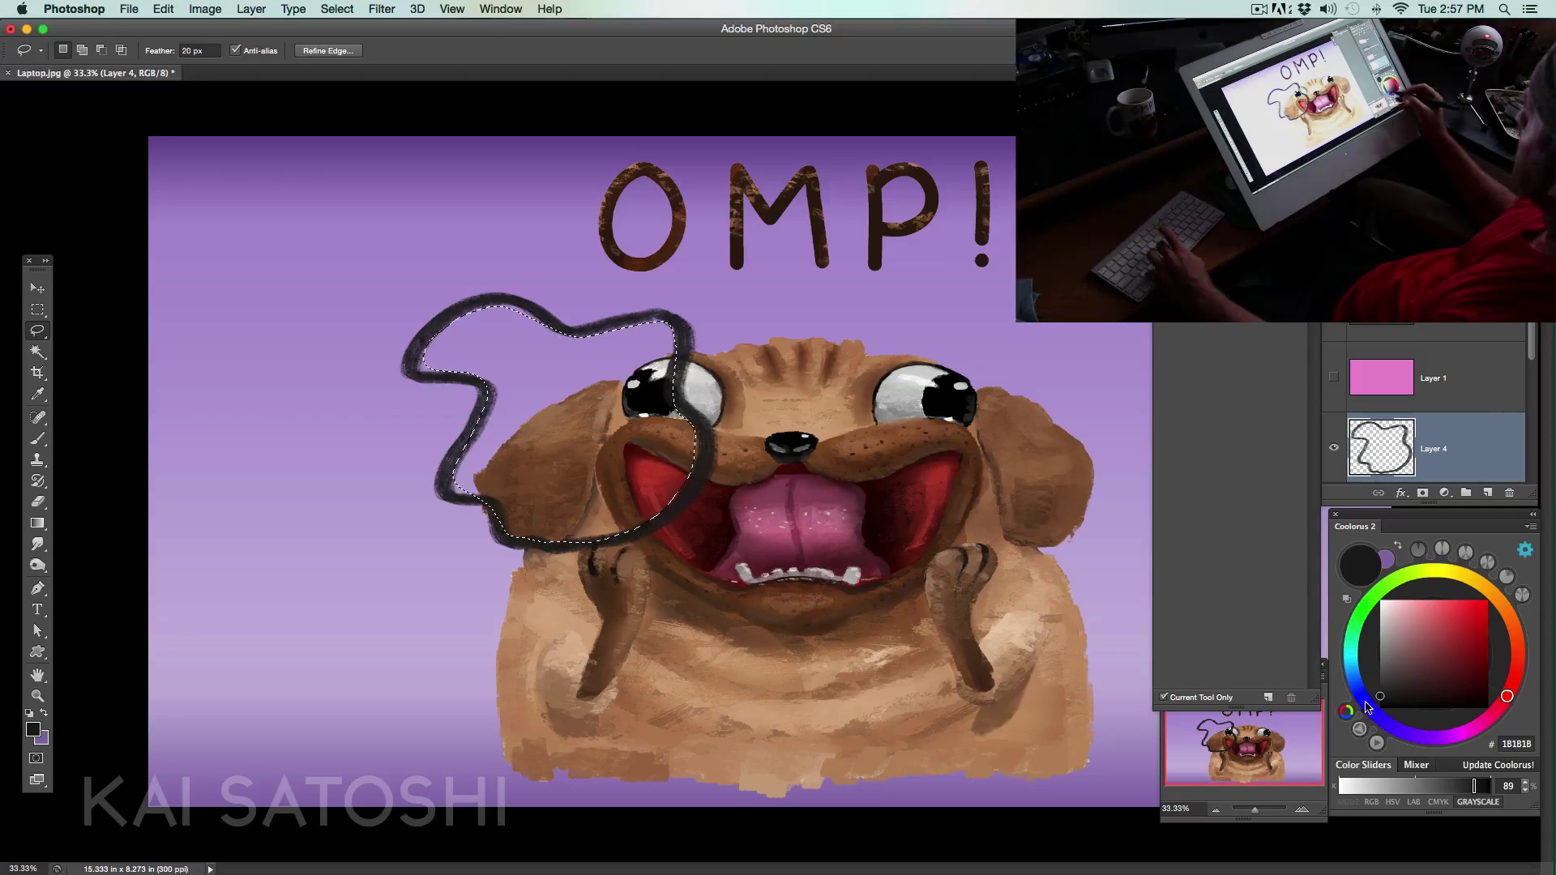
left_click(1463, 651)
- Put Layer 4 into a group and add a new empty layer beneath it inside that group
key("ctrl+g")
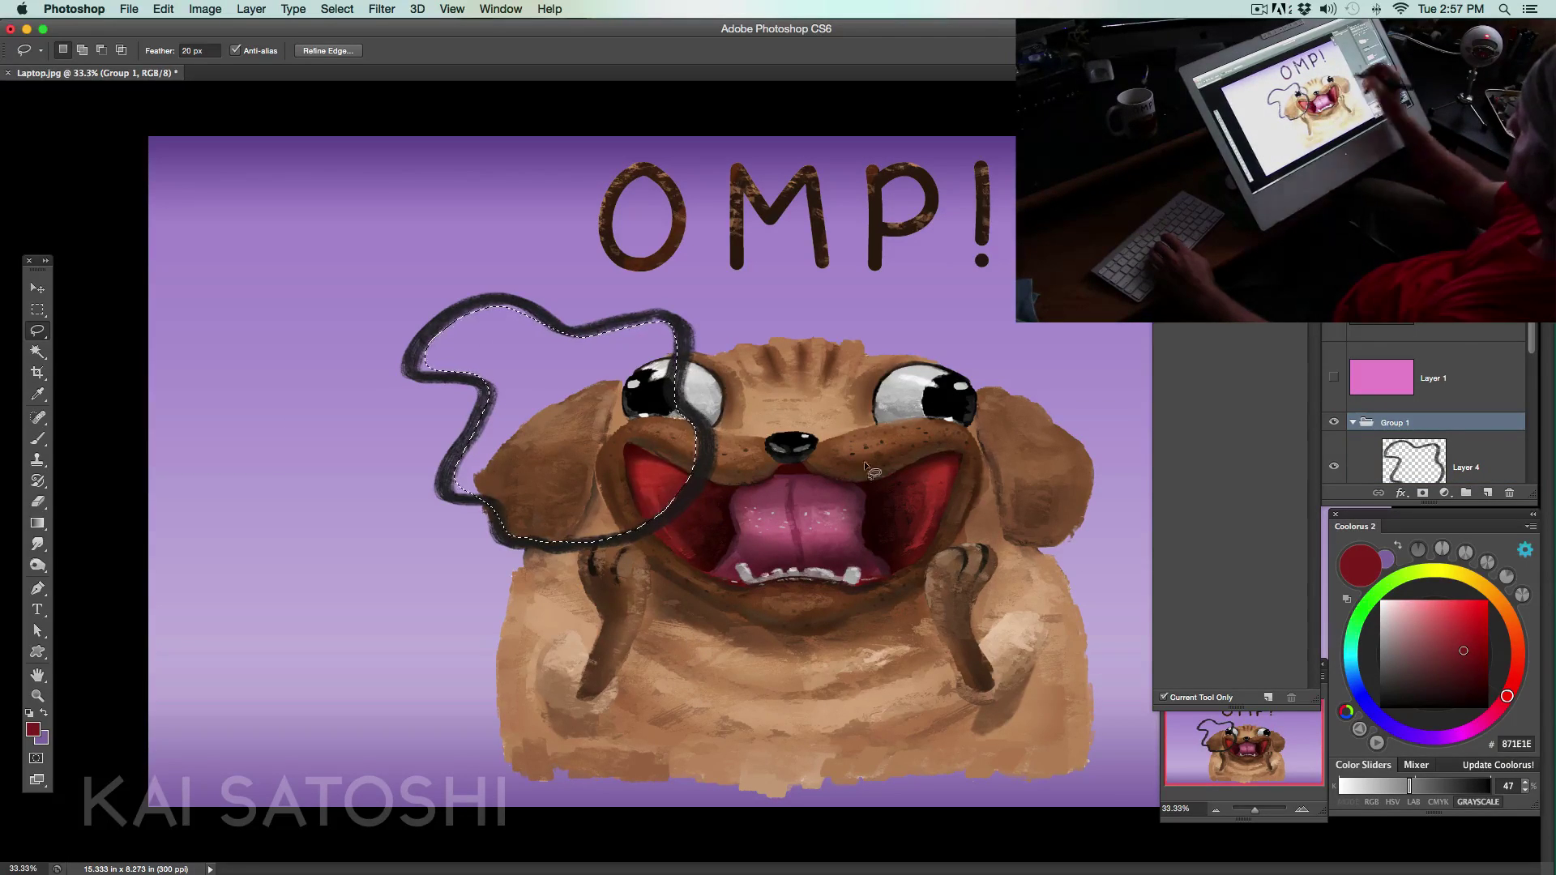
scroll(1534, 352, "up", 1)
scroll(1533, 352, "down", 4)
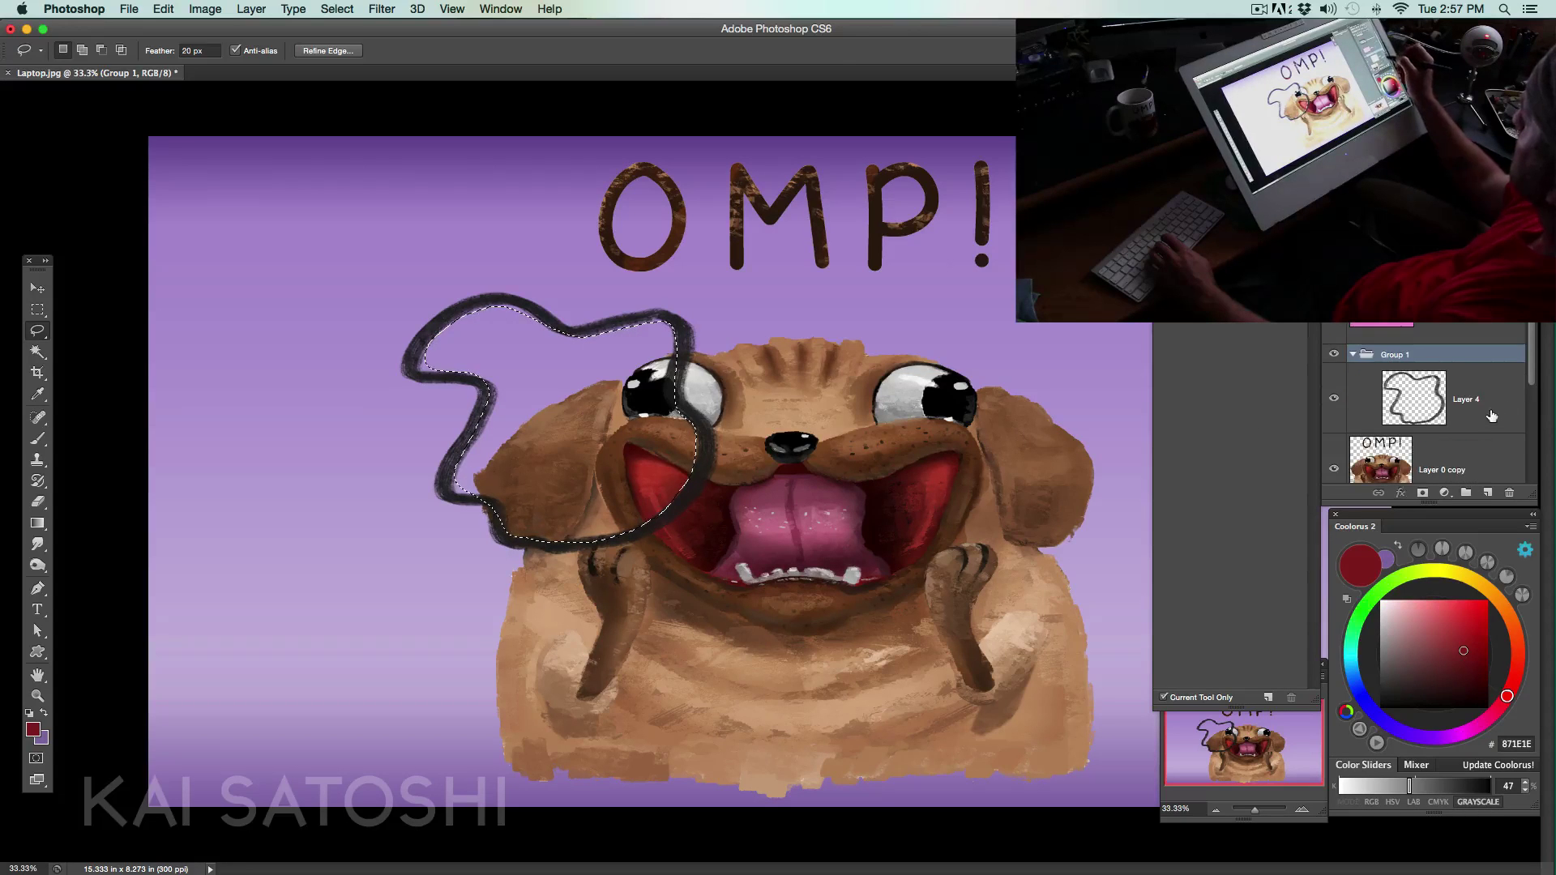
left_click(1498, 405)
left_click(1489, 494)
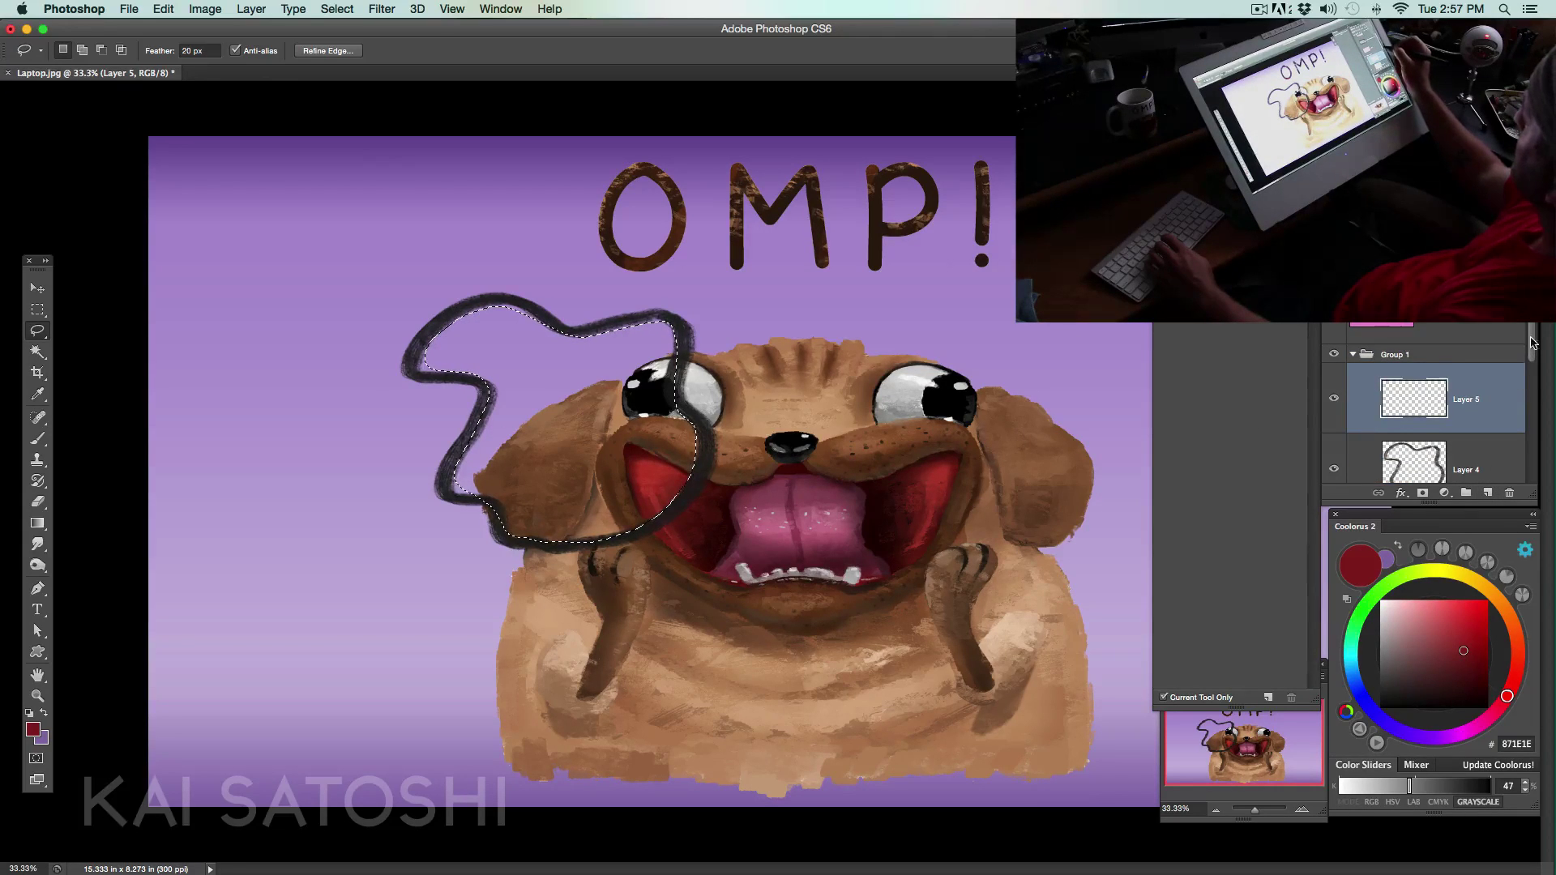
left_click_drag(1480, 422, 1467, 334)
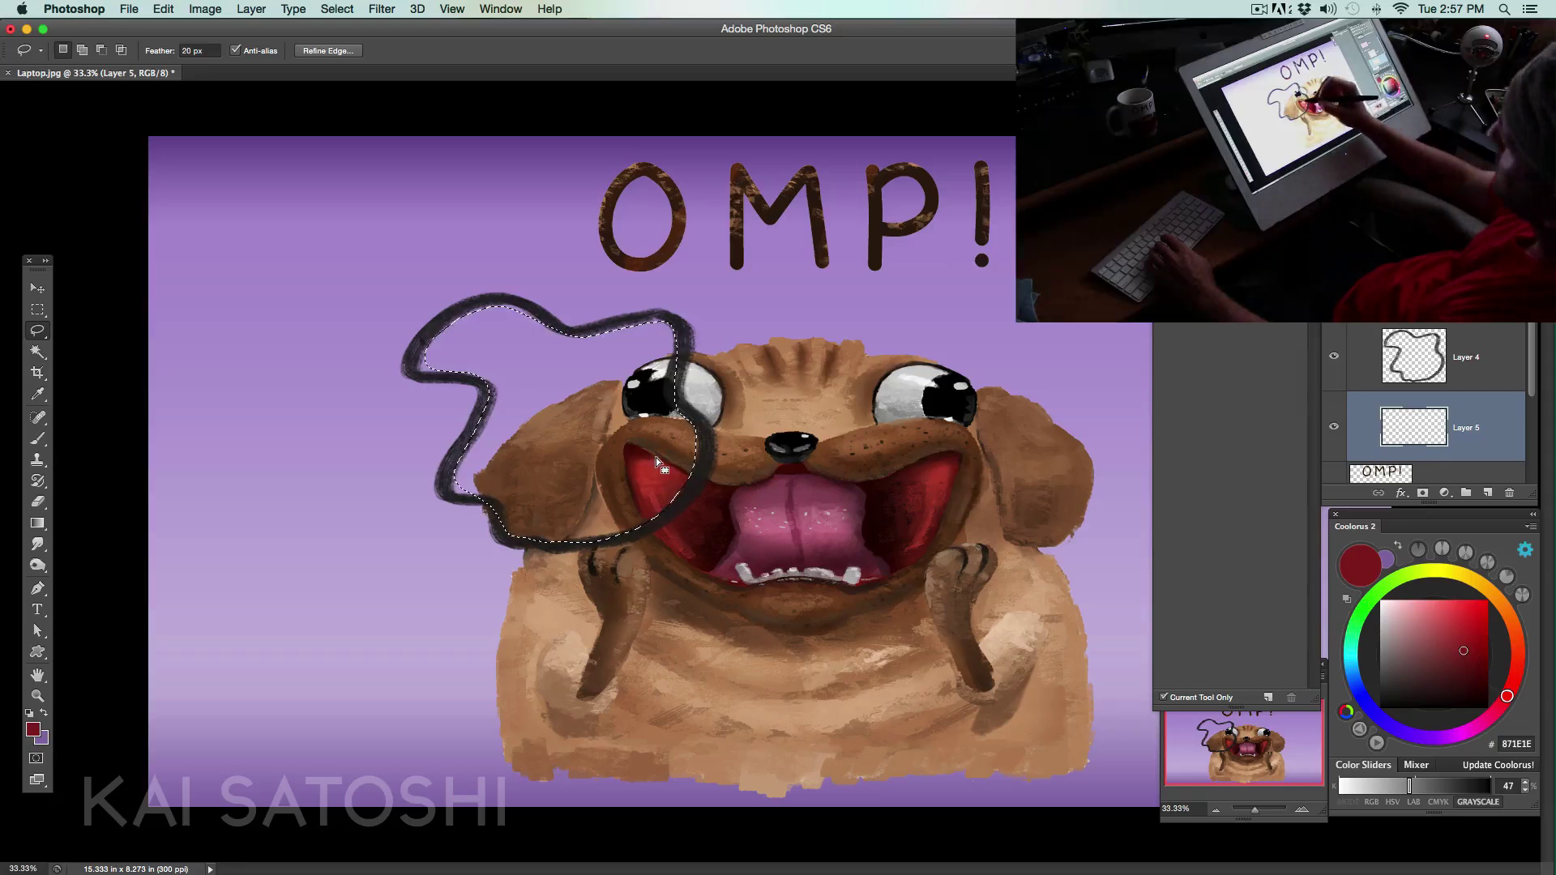
- Fill the feathered selection with the dark red using the Paint Bucket and deselect it
key("g")
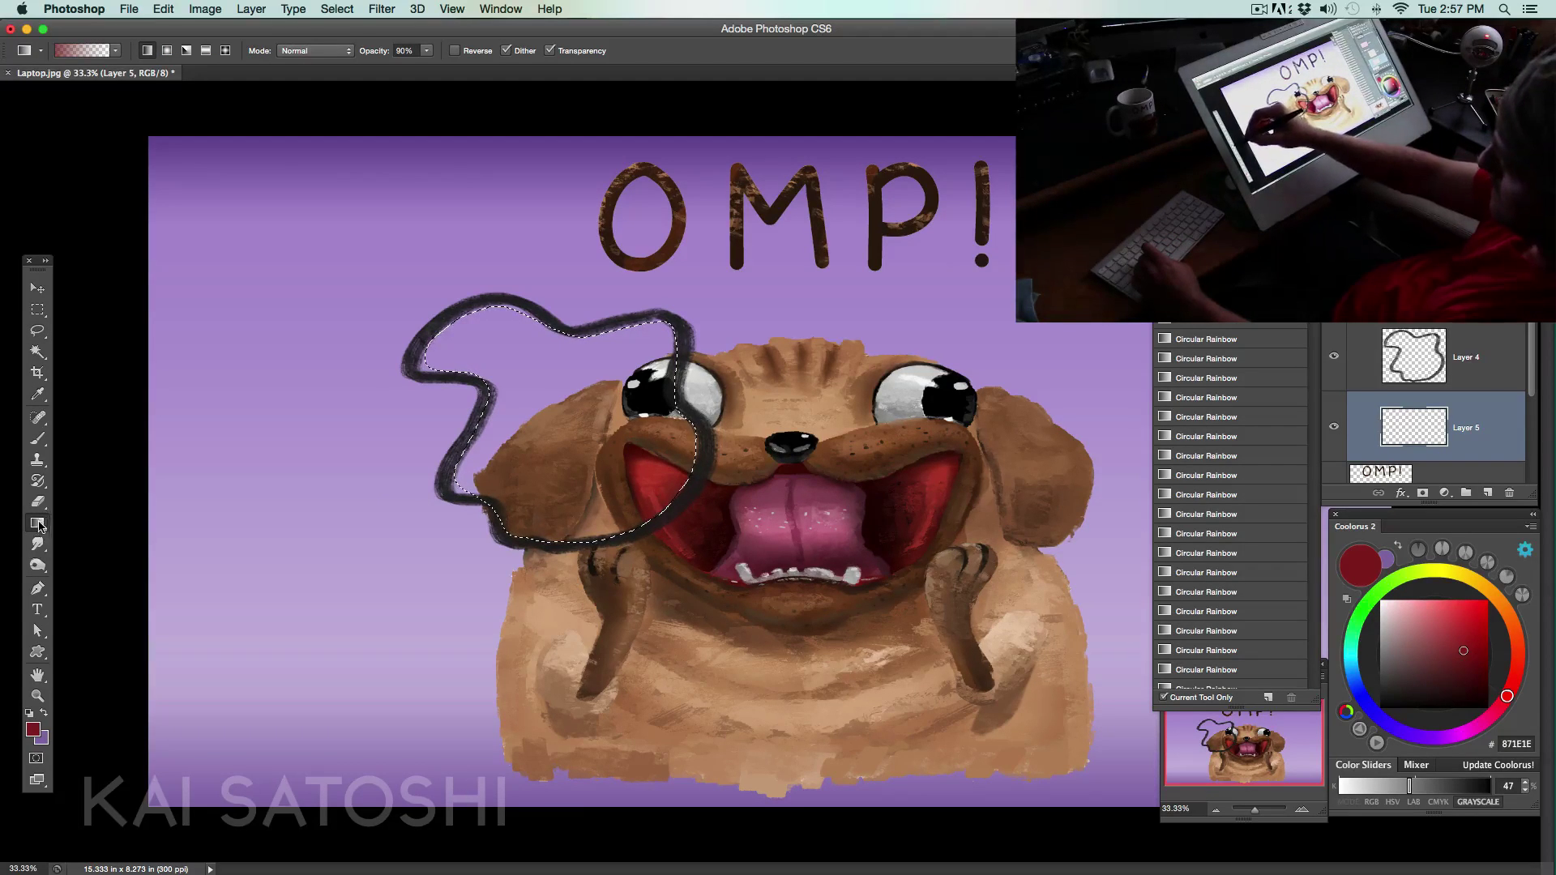
left_click_drag(39, 526, 89, 540)
left_click(669, 496)
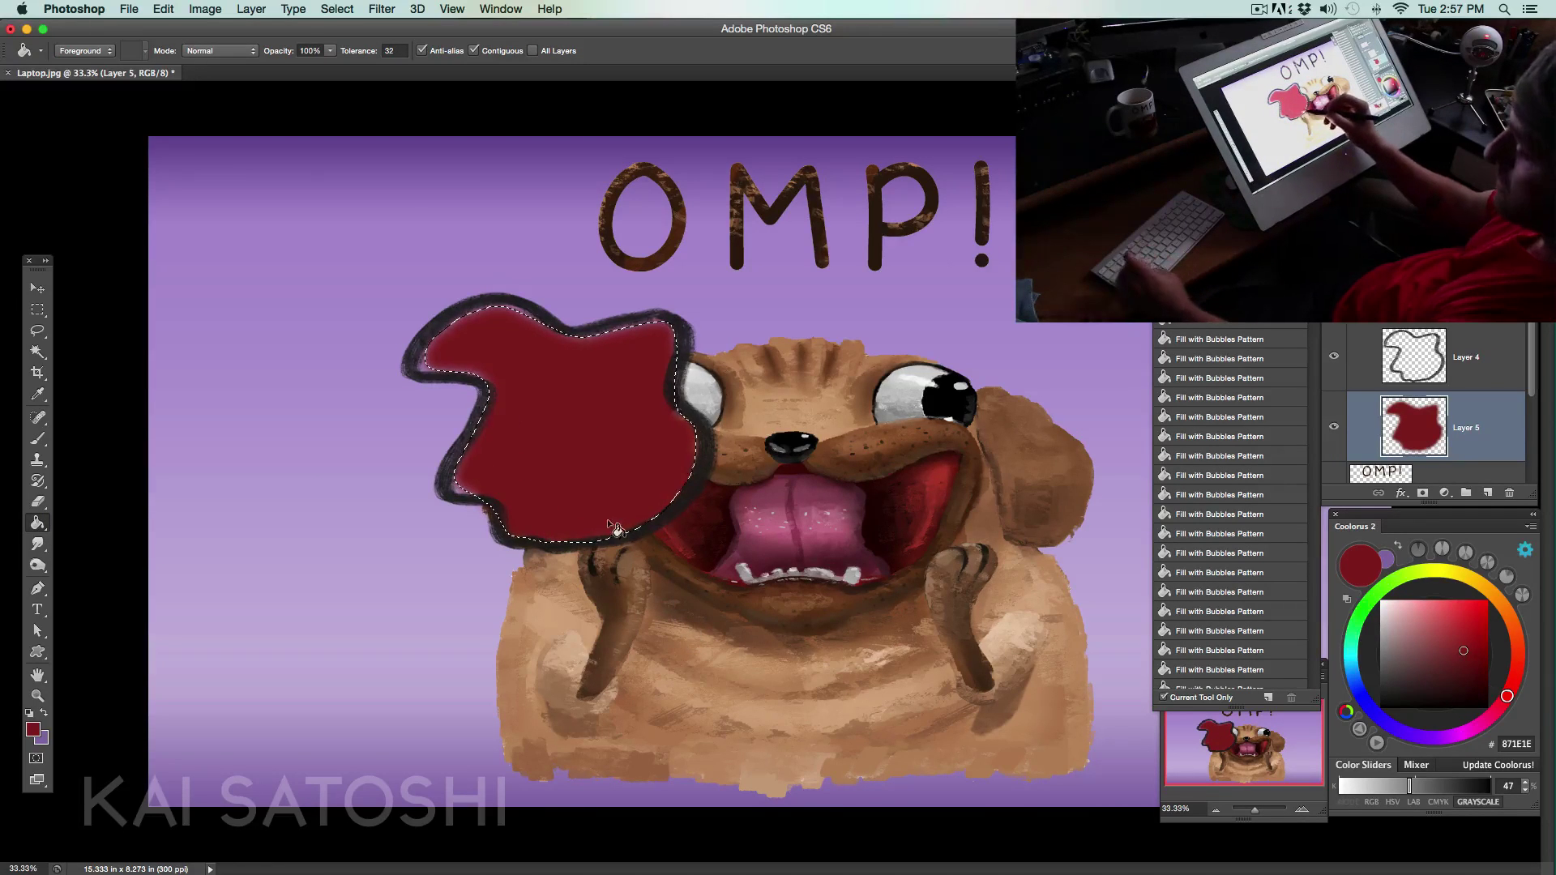
key("super+d")
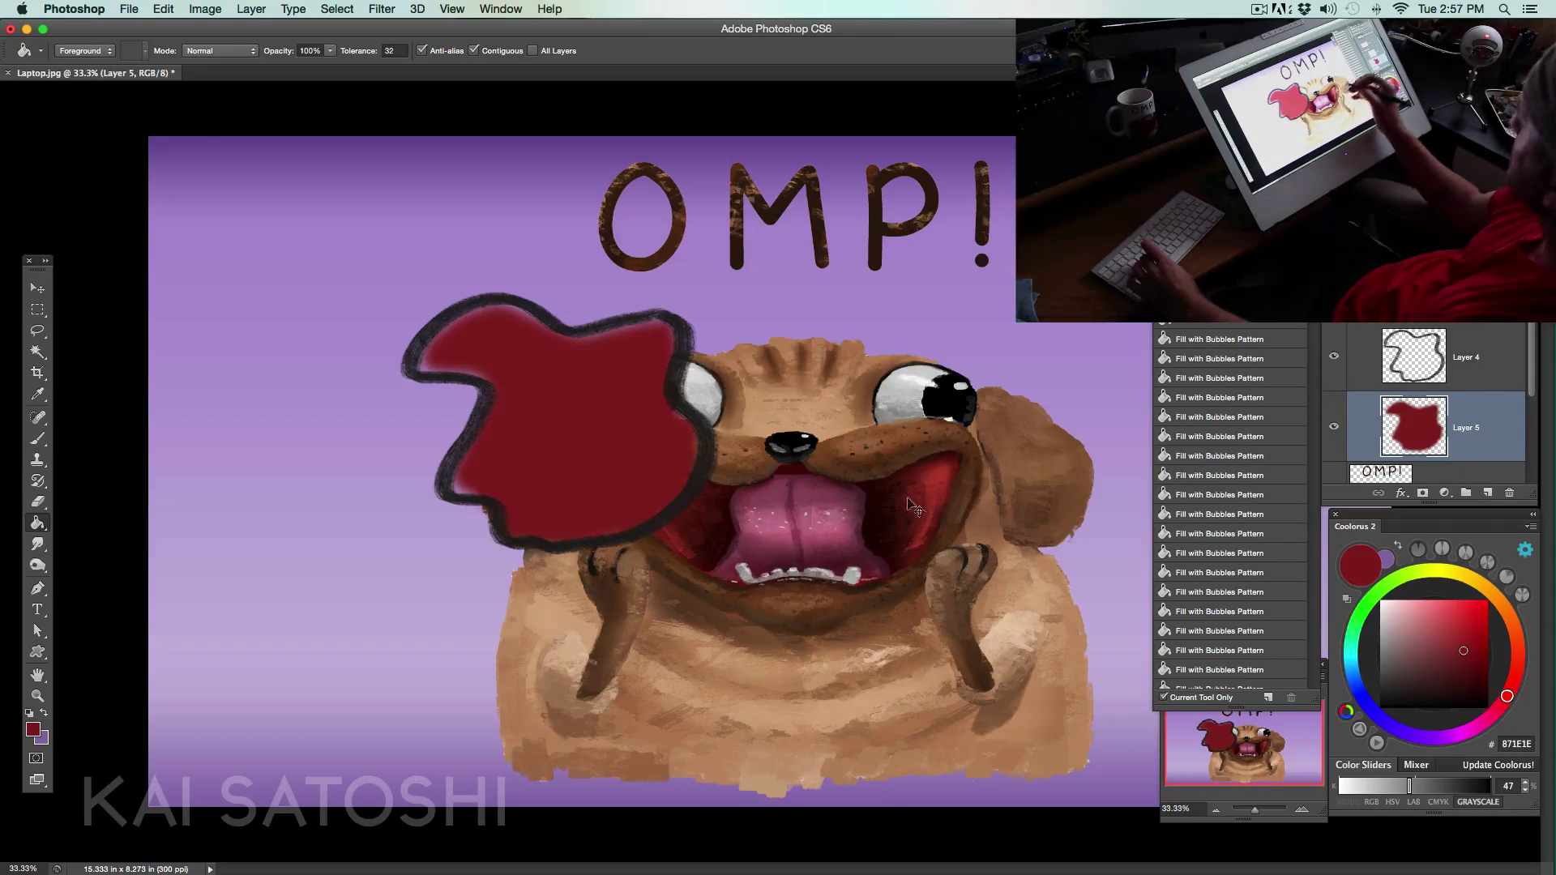
- Delete the red-filled layer and lasso along the painted outline again with a 0 px feather
left_click(1509, 492)
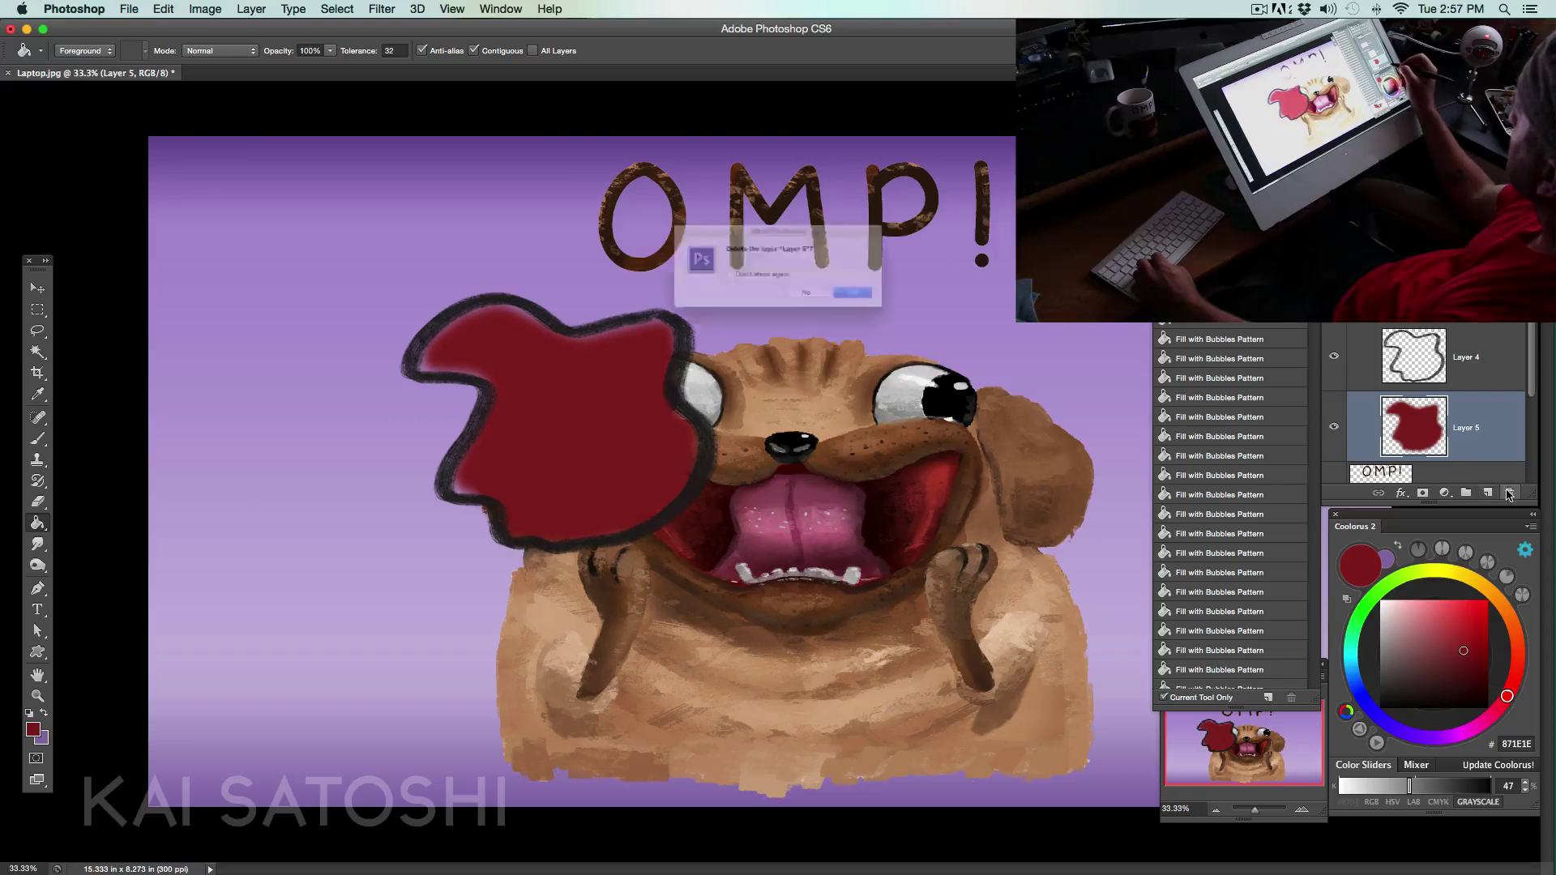
left_click(896, 308)
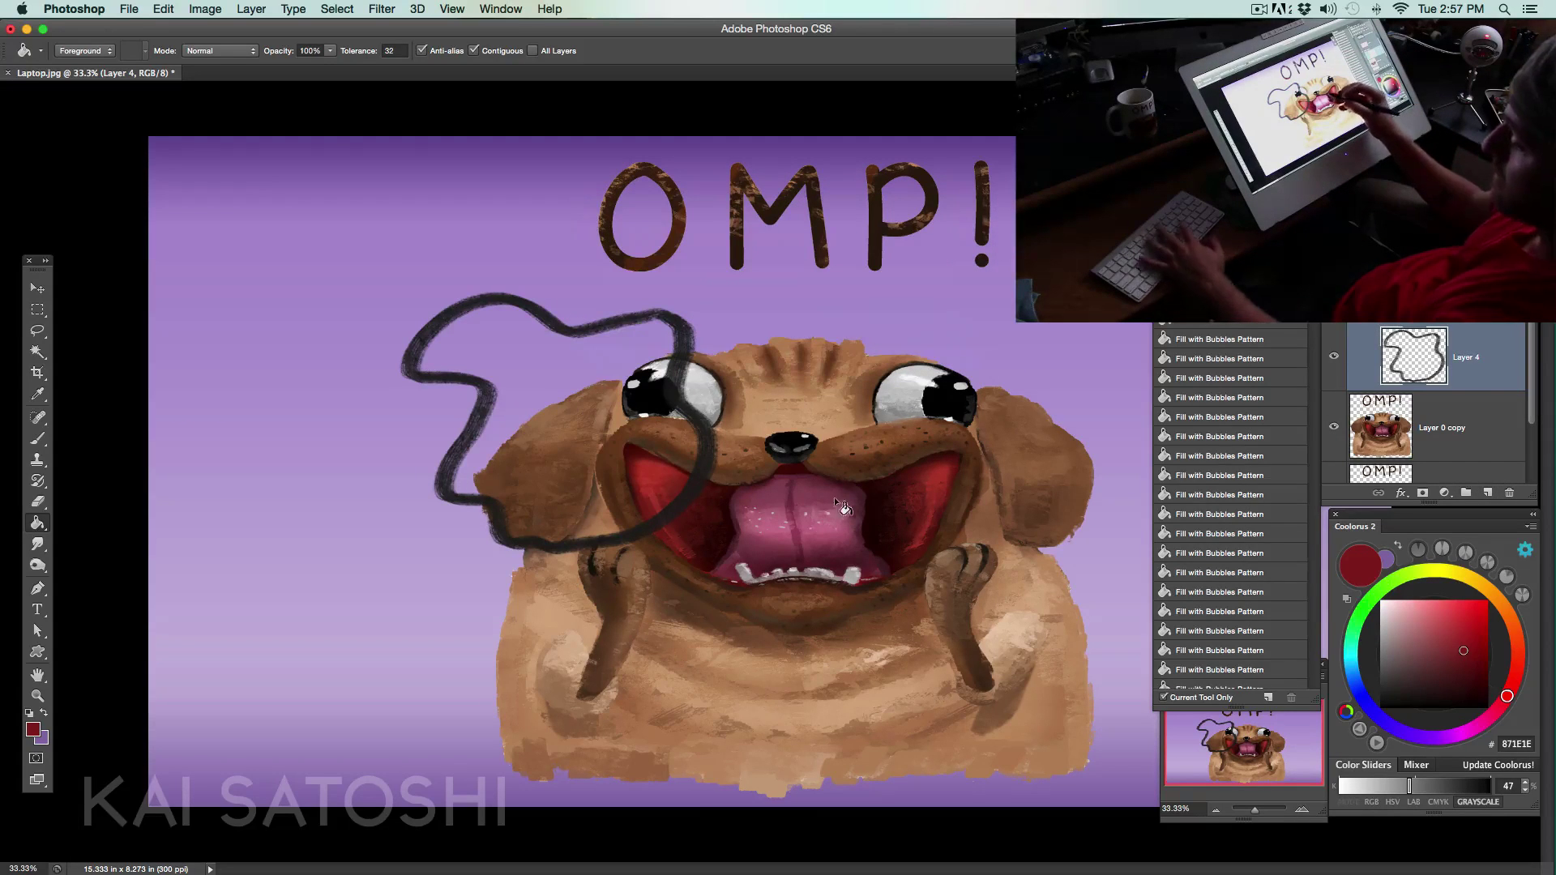
key("l")
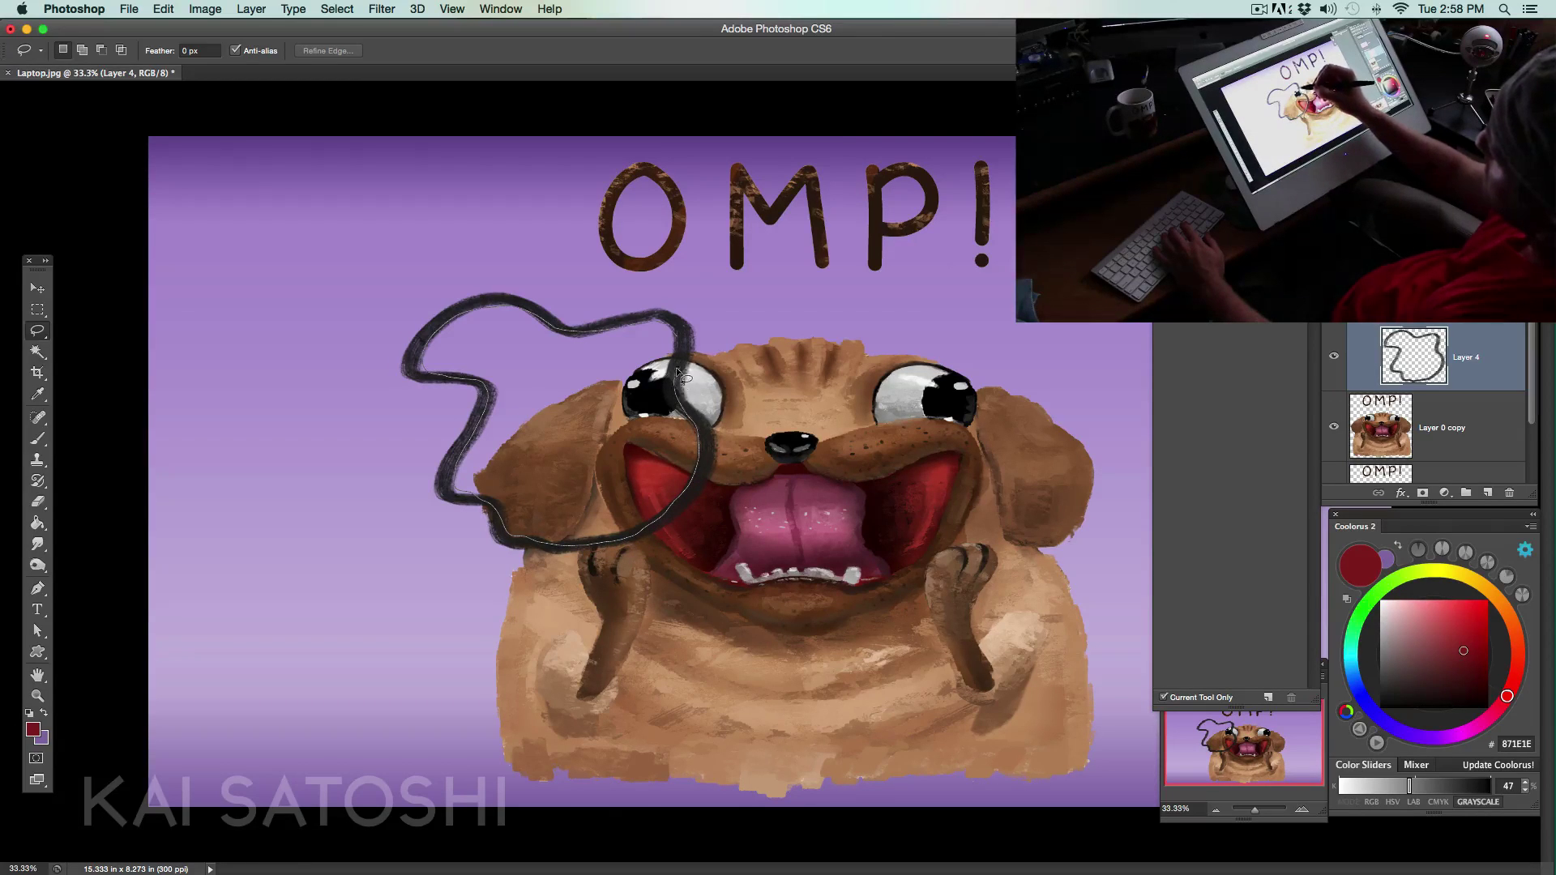
mouse_move(677, 372)
left_mouse_down()
mouse_move(681, 340)
mouse_move(657, 324)
mouse_move(441, 326)
left_mouse_up()
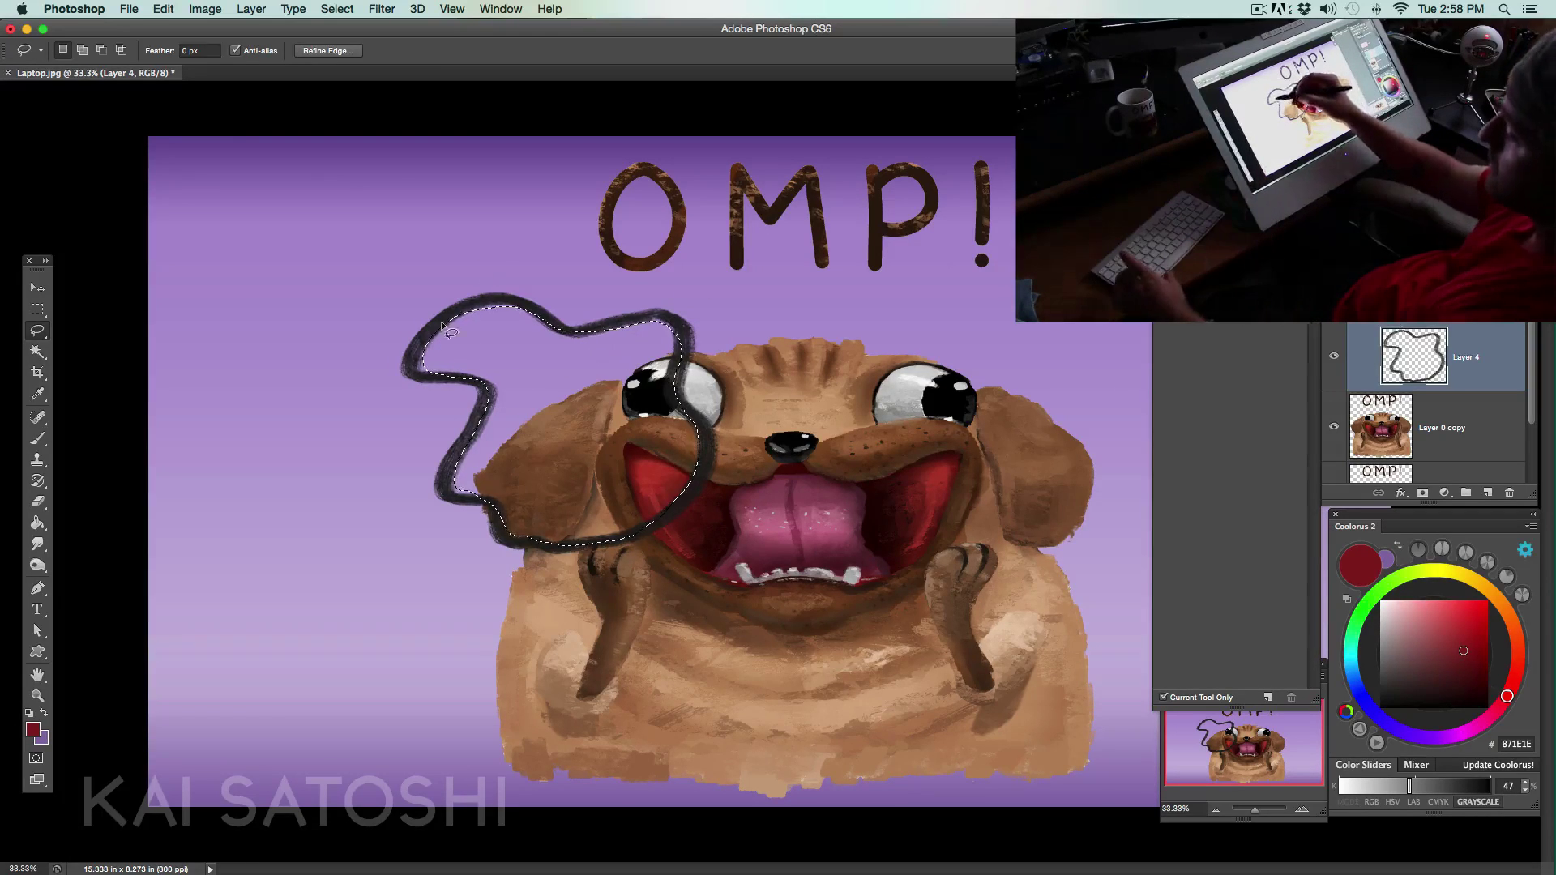
key("shift")
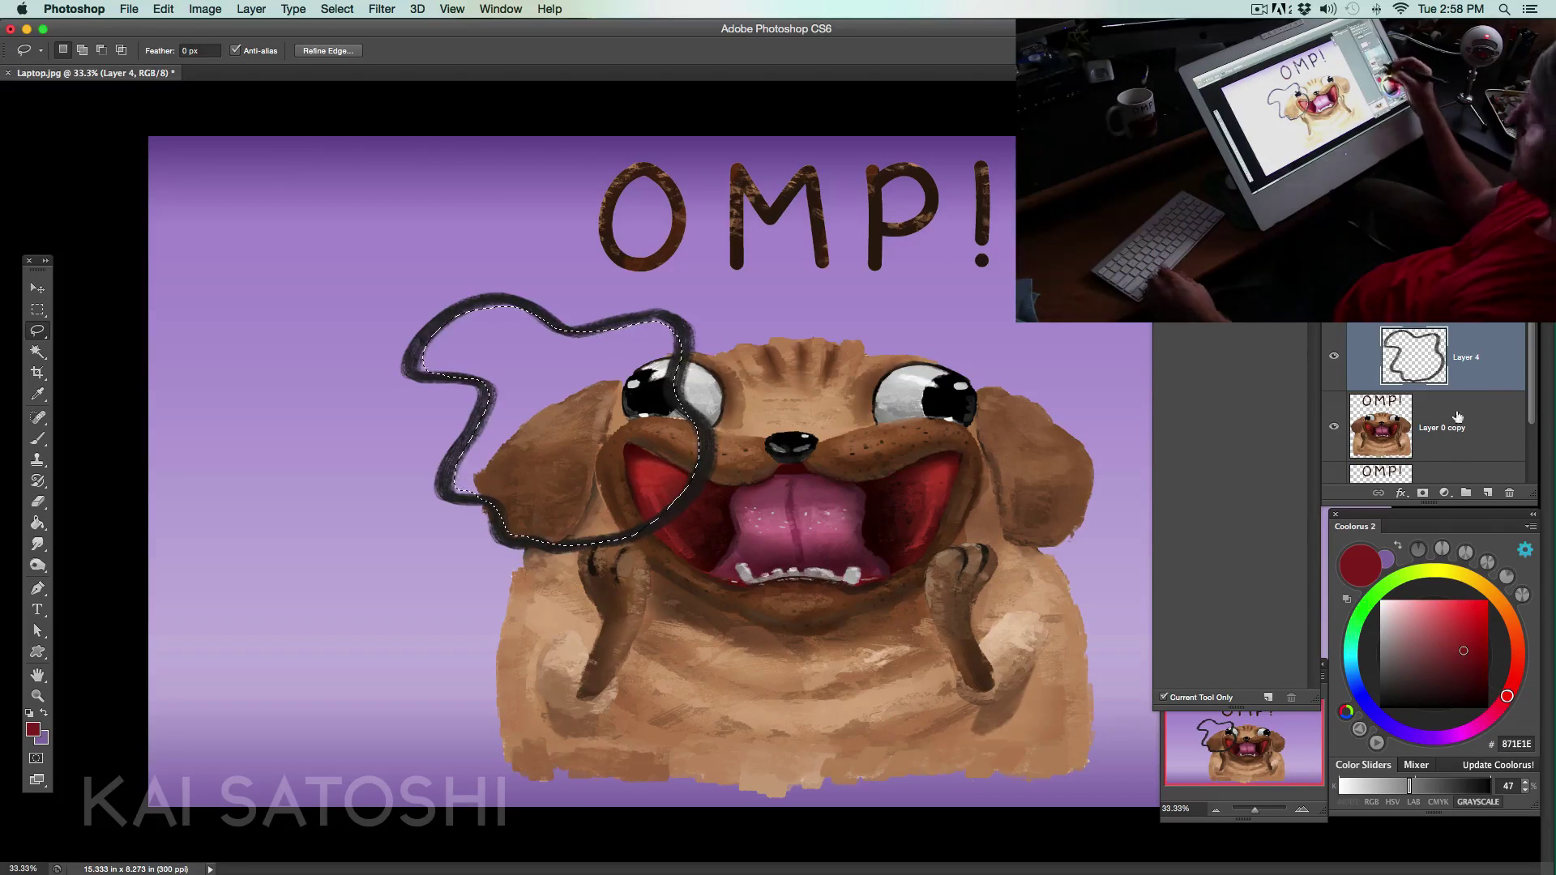
- Fill the unfeathered selection with dark red on Layer 4, inspect its edge up close, and undo the fill
key("g")
left_click(645, 466)
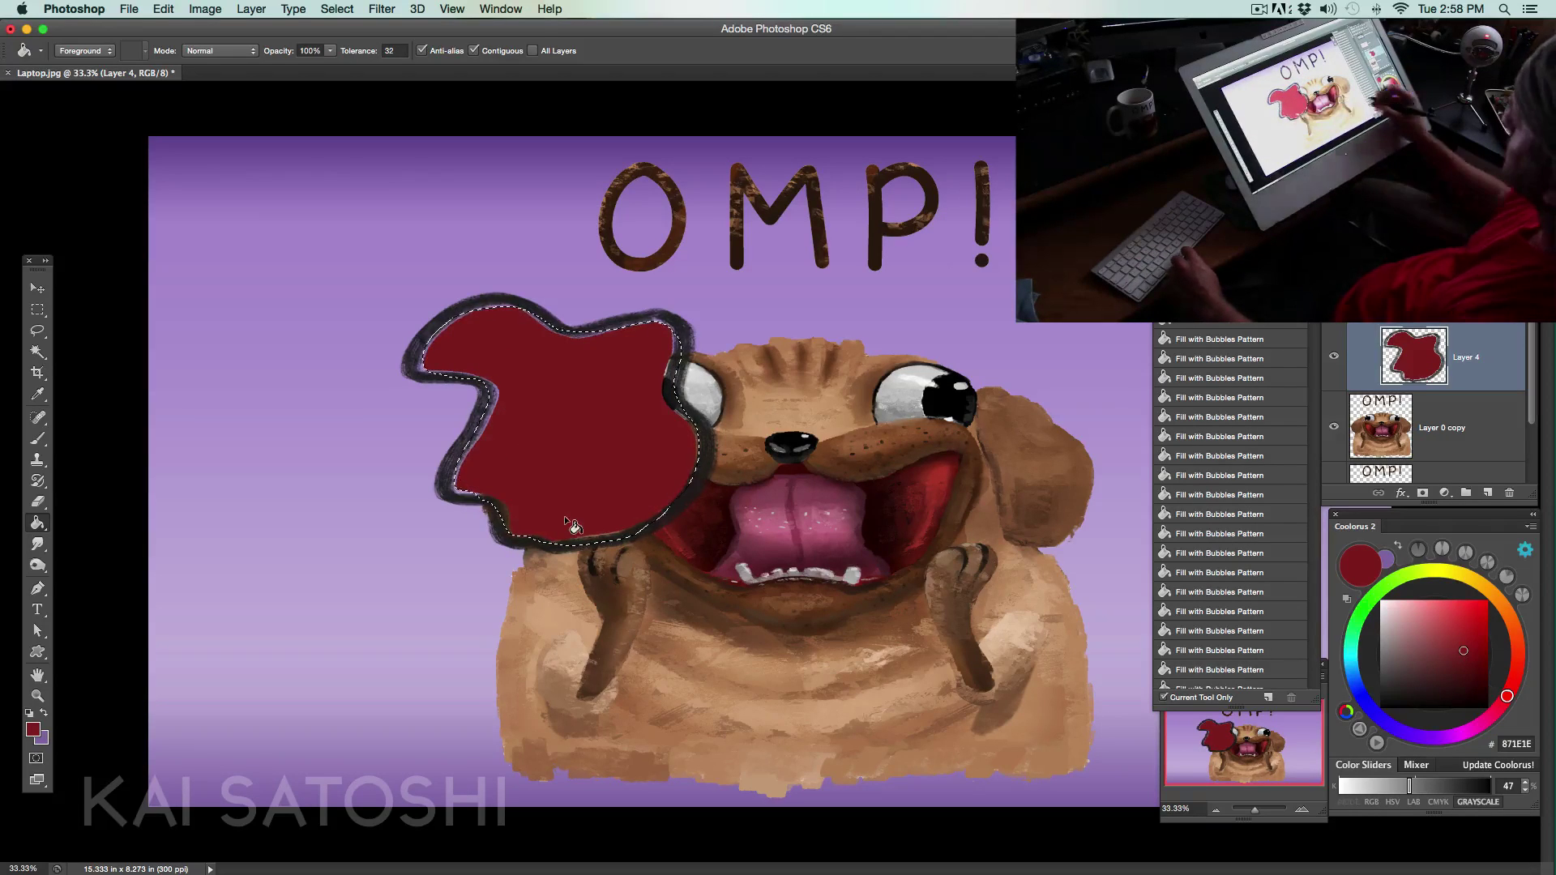
key("super+equal")
left_click_drag(672, 520, 873, 589)
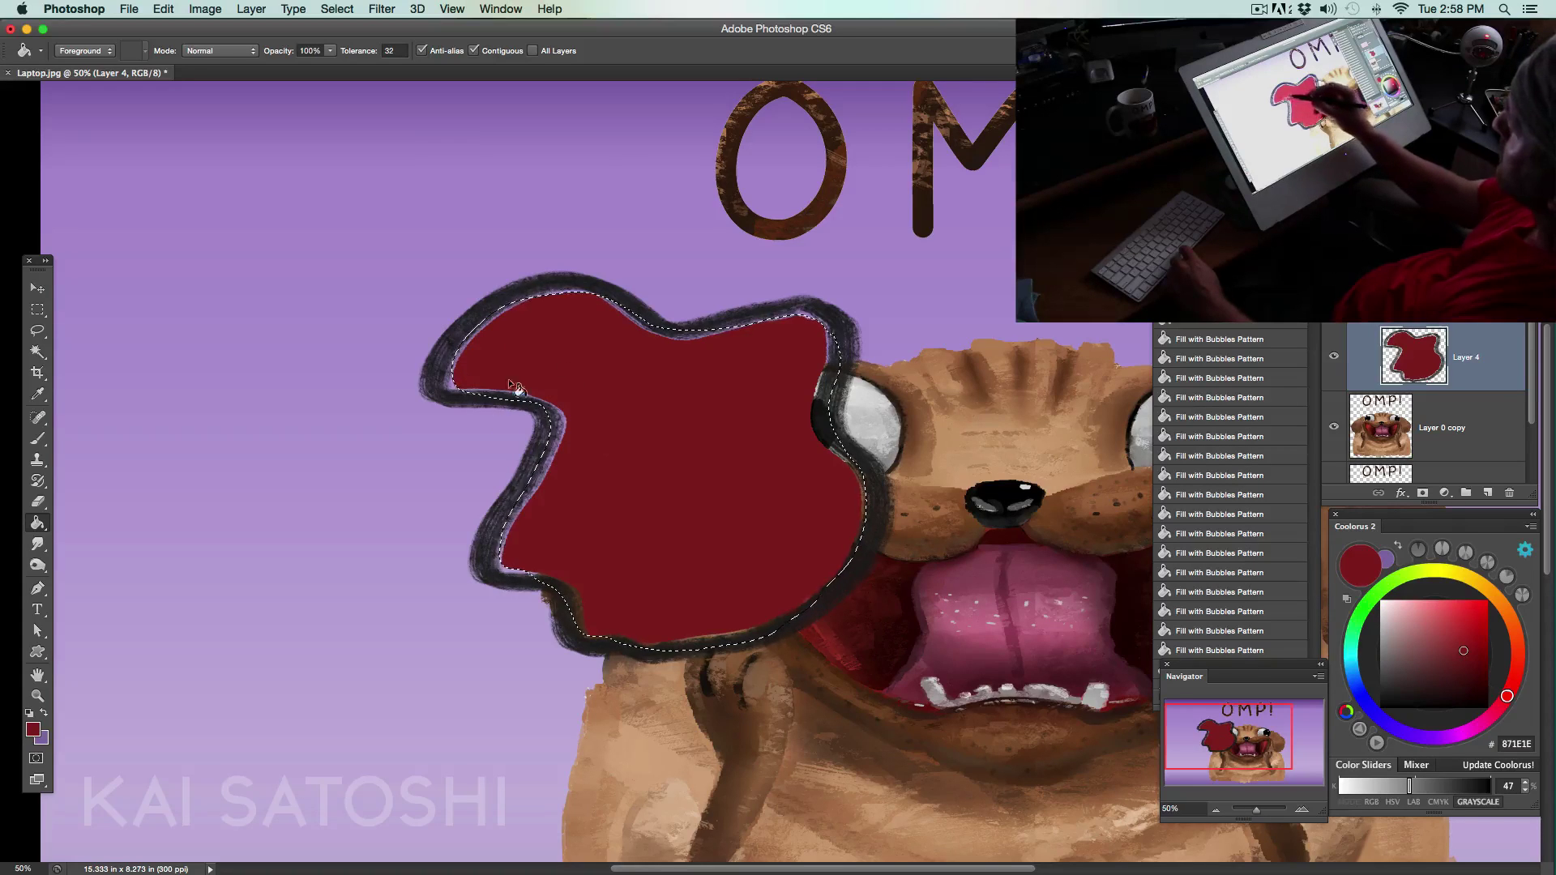
key("super+z")
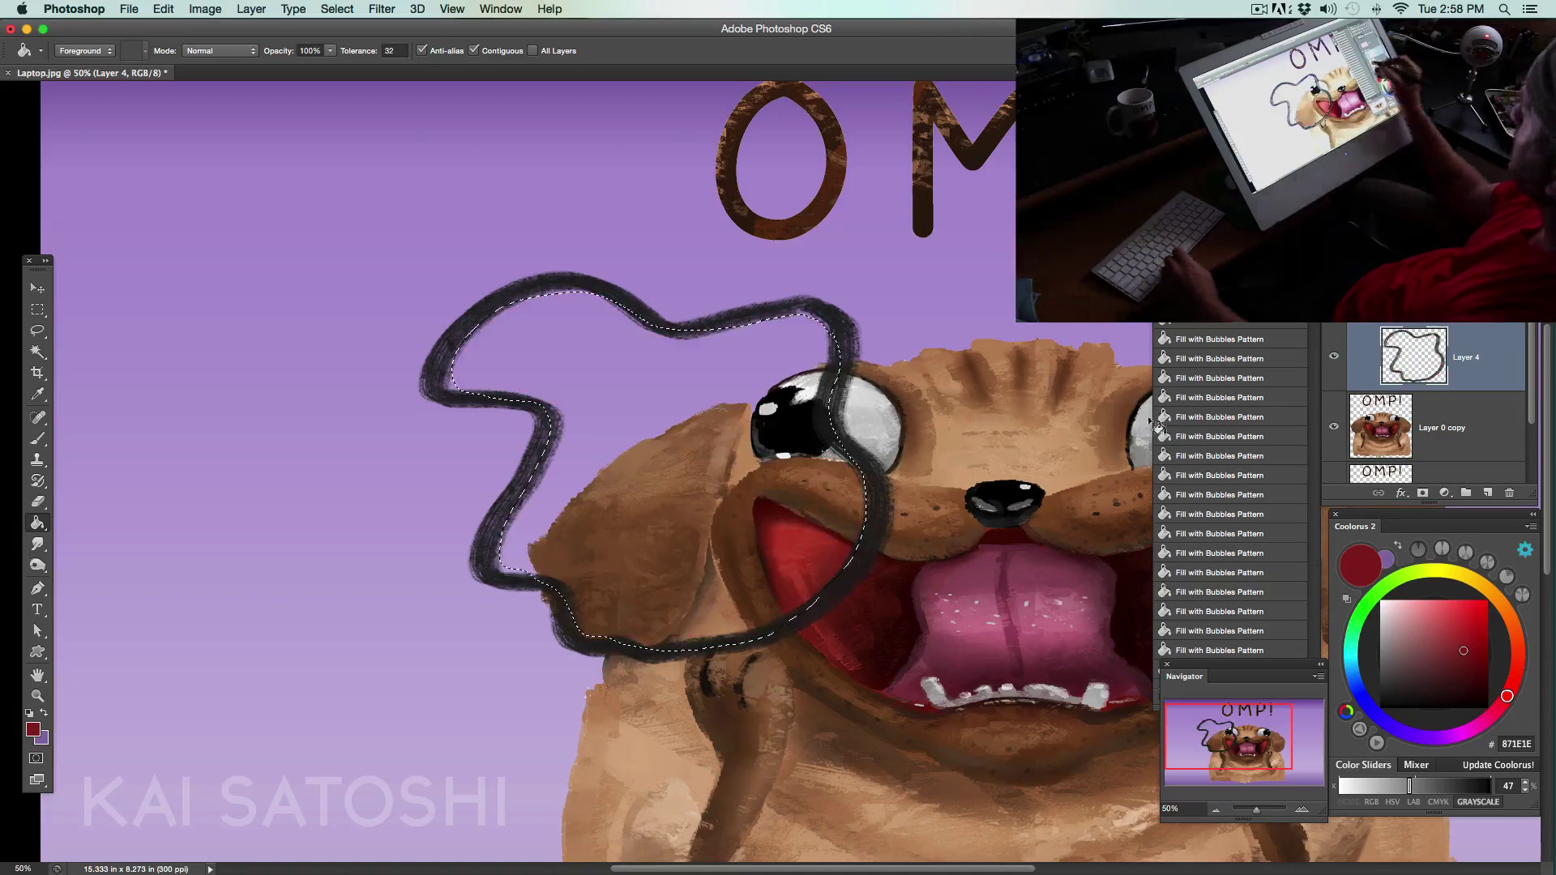
- Add an empty layer beneath Layer 4 and expand the lasso selection by 5 pixels
left_click(1488, 493)
left_click_drag(1471, 381, 1467, 459)
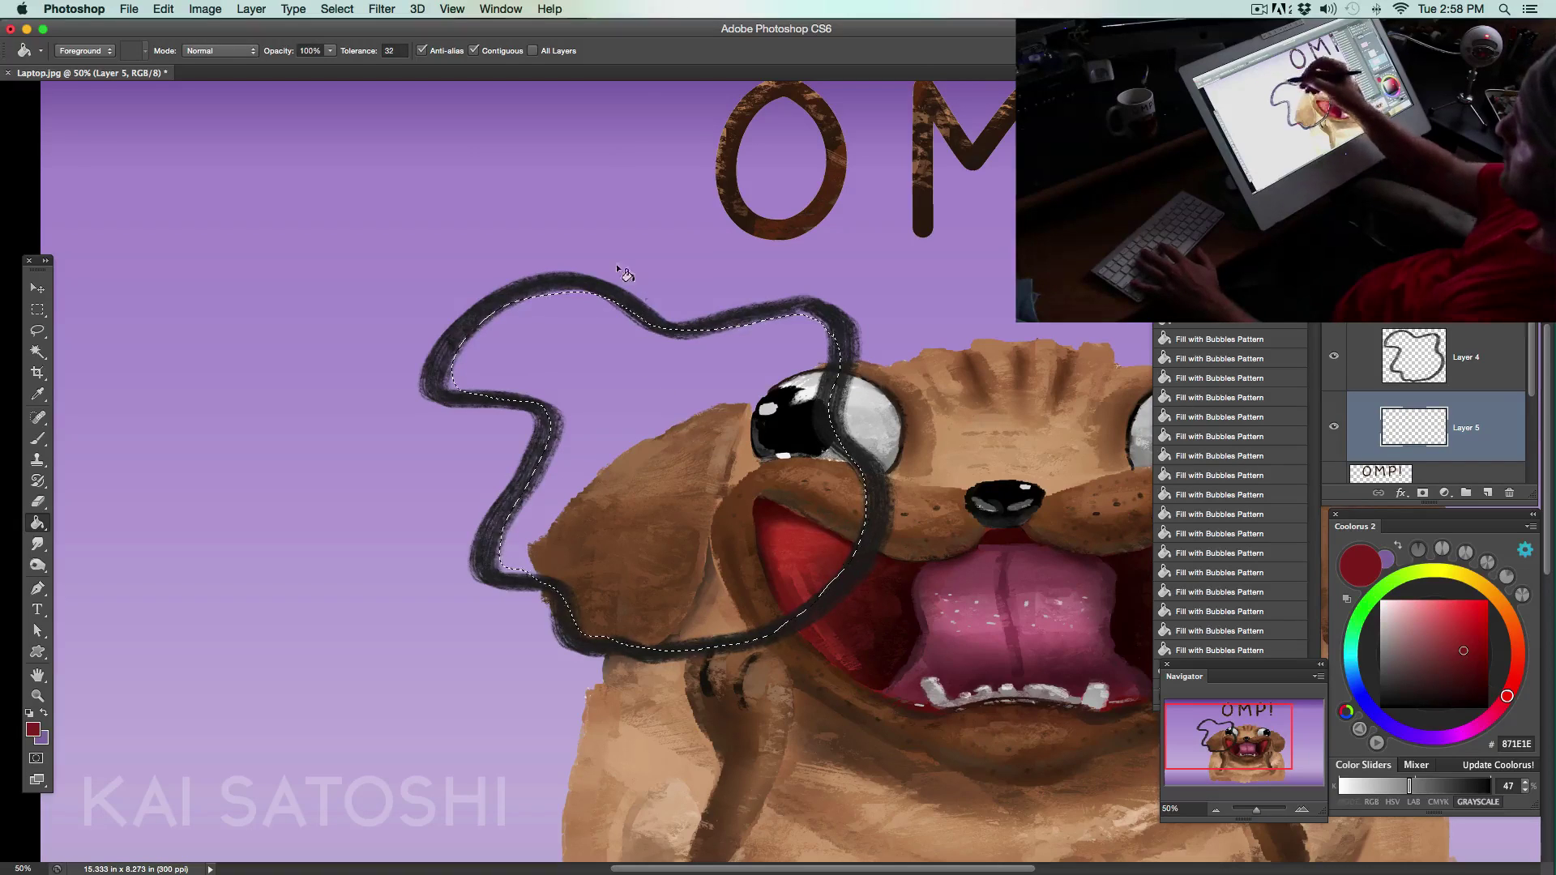
left_click(345, 11)
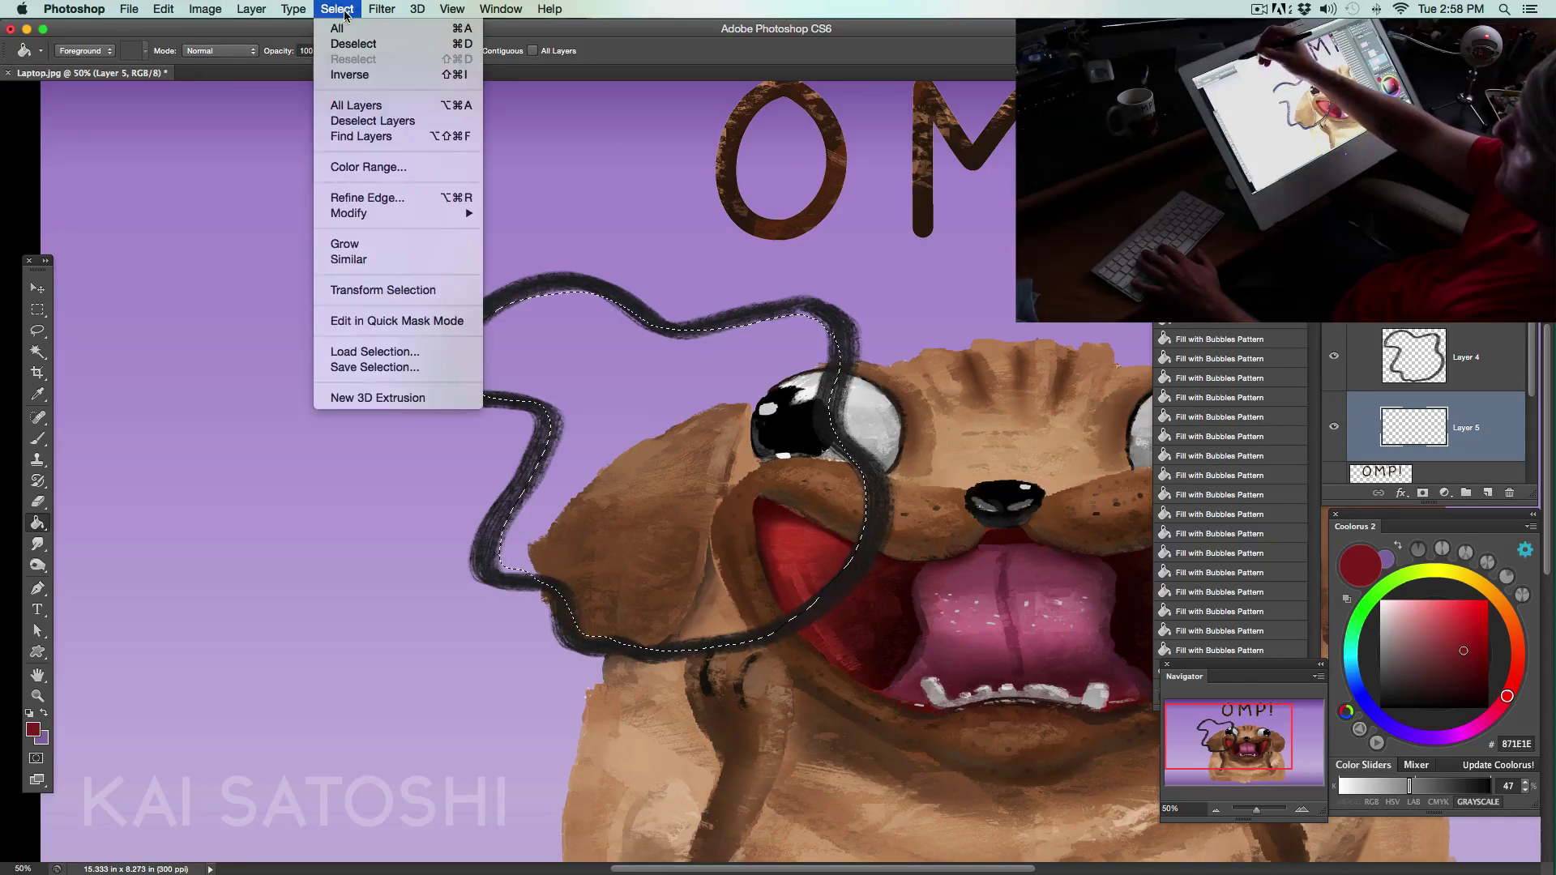
mouse_move(435, 220)
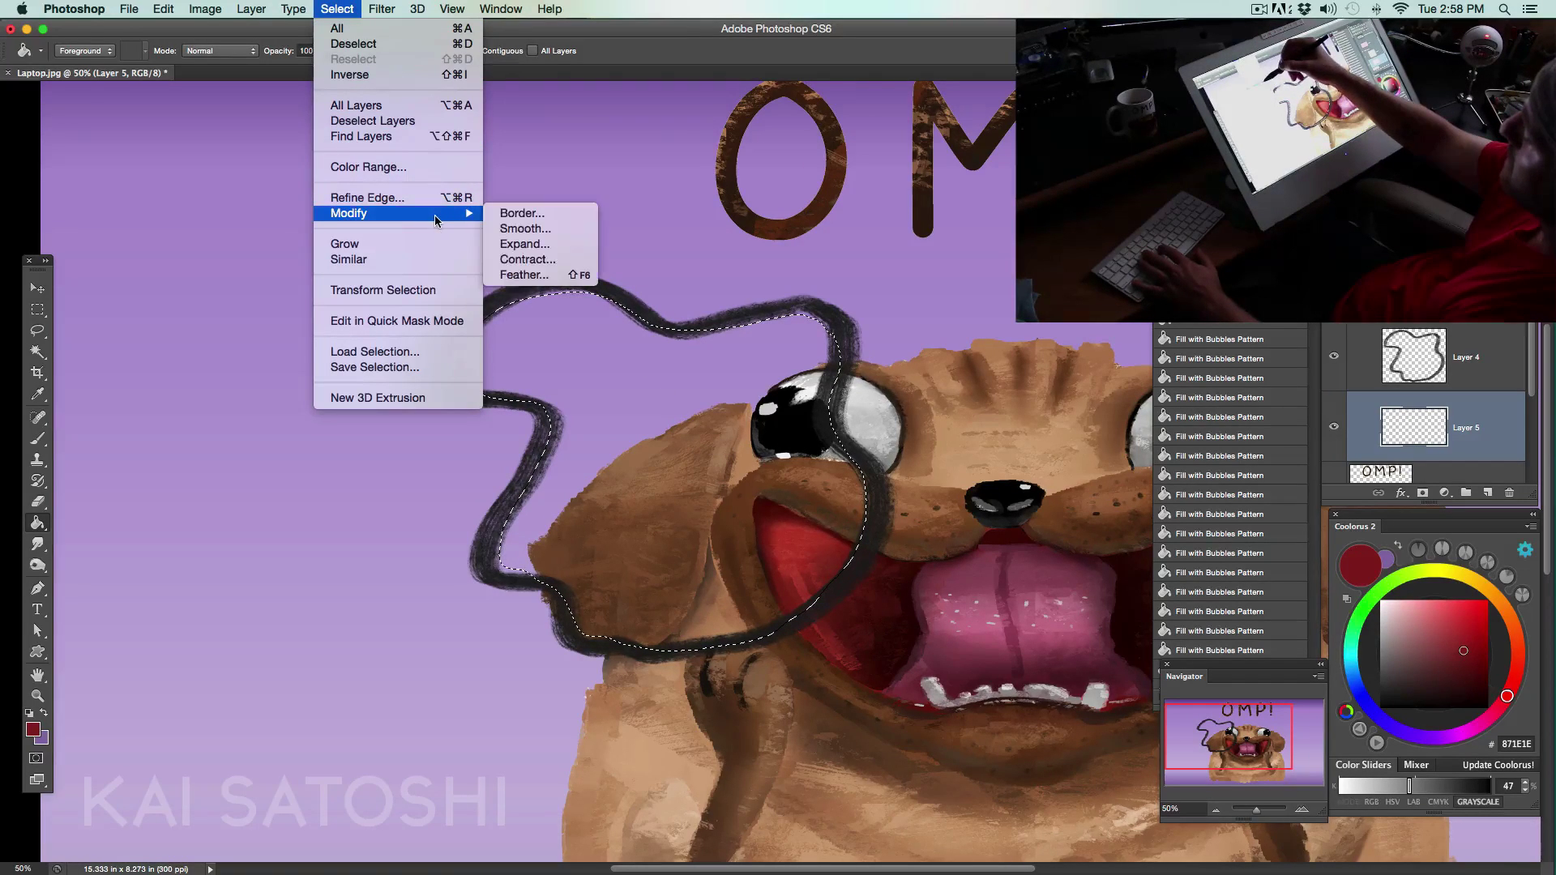
left_click(565, 246)
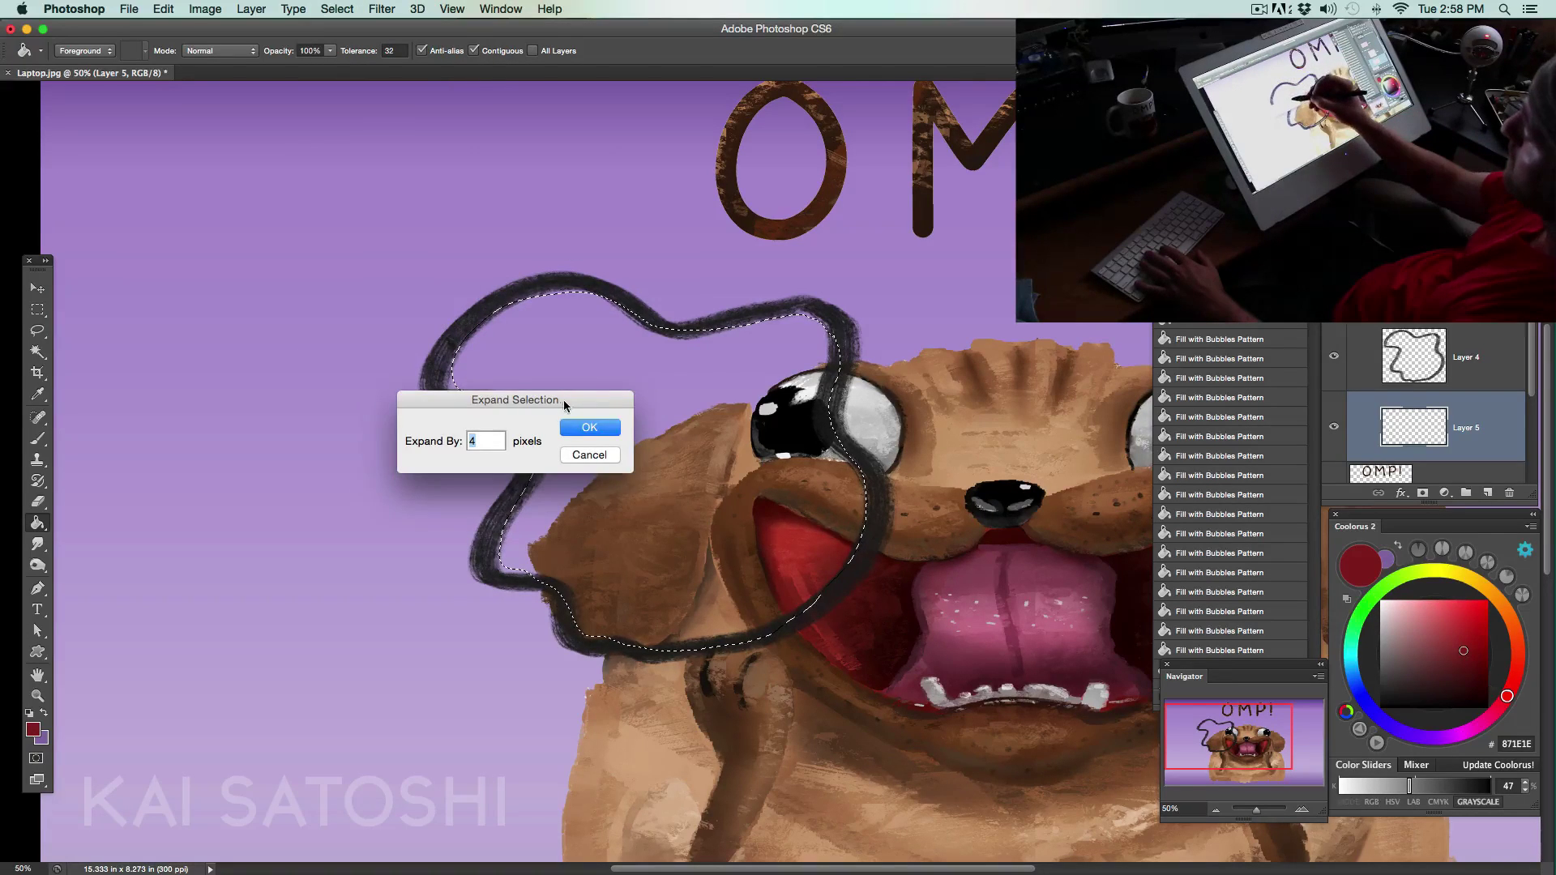
left_click_drag(844, 467, 1027, 586)
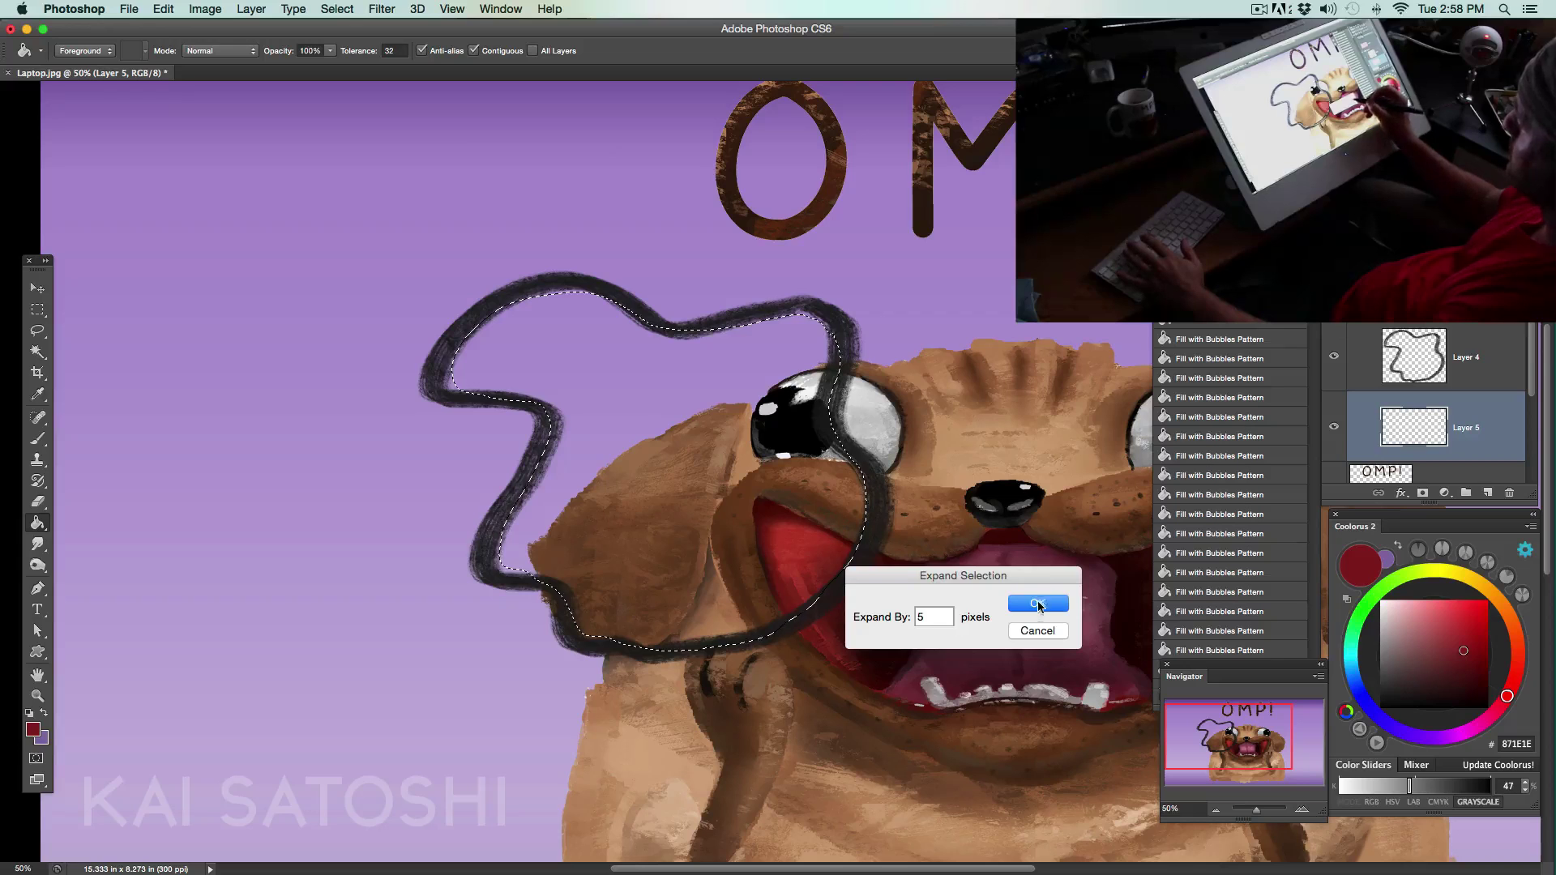
left_click(1037, 605)
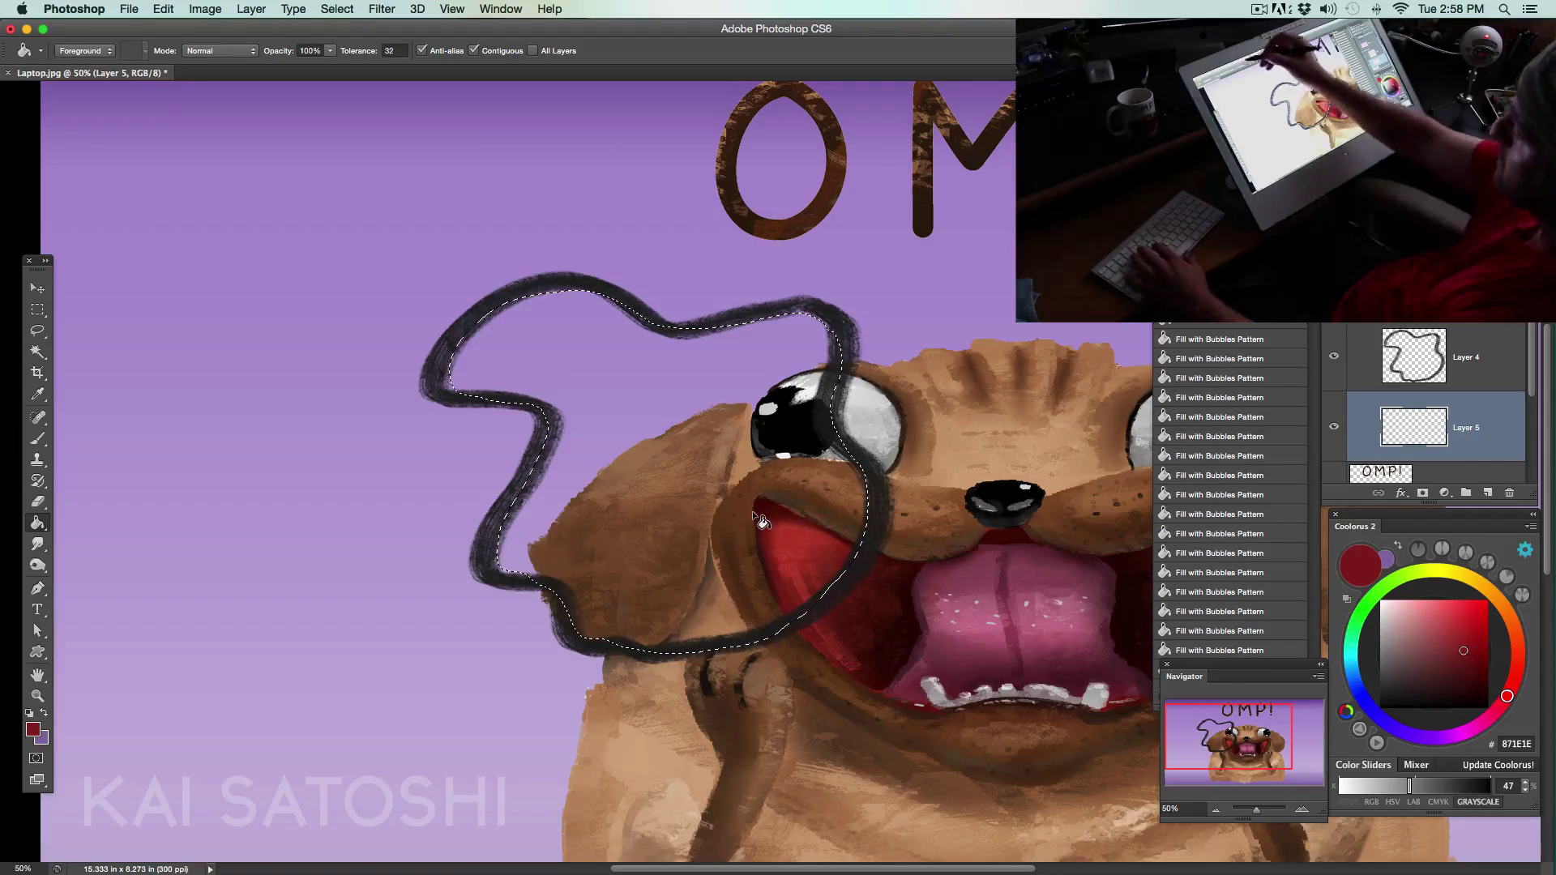
- Expand the selection by a further 7 pixels so it reaches deeper into the painted outline
left_click(337, 9)
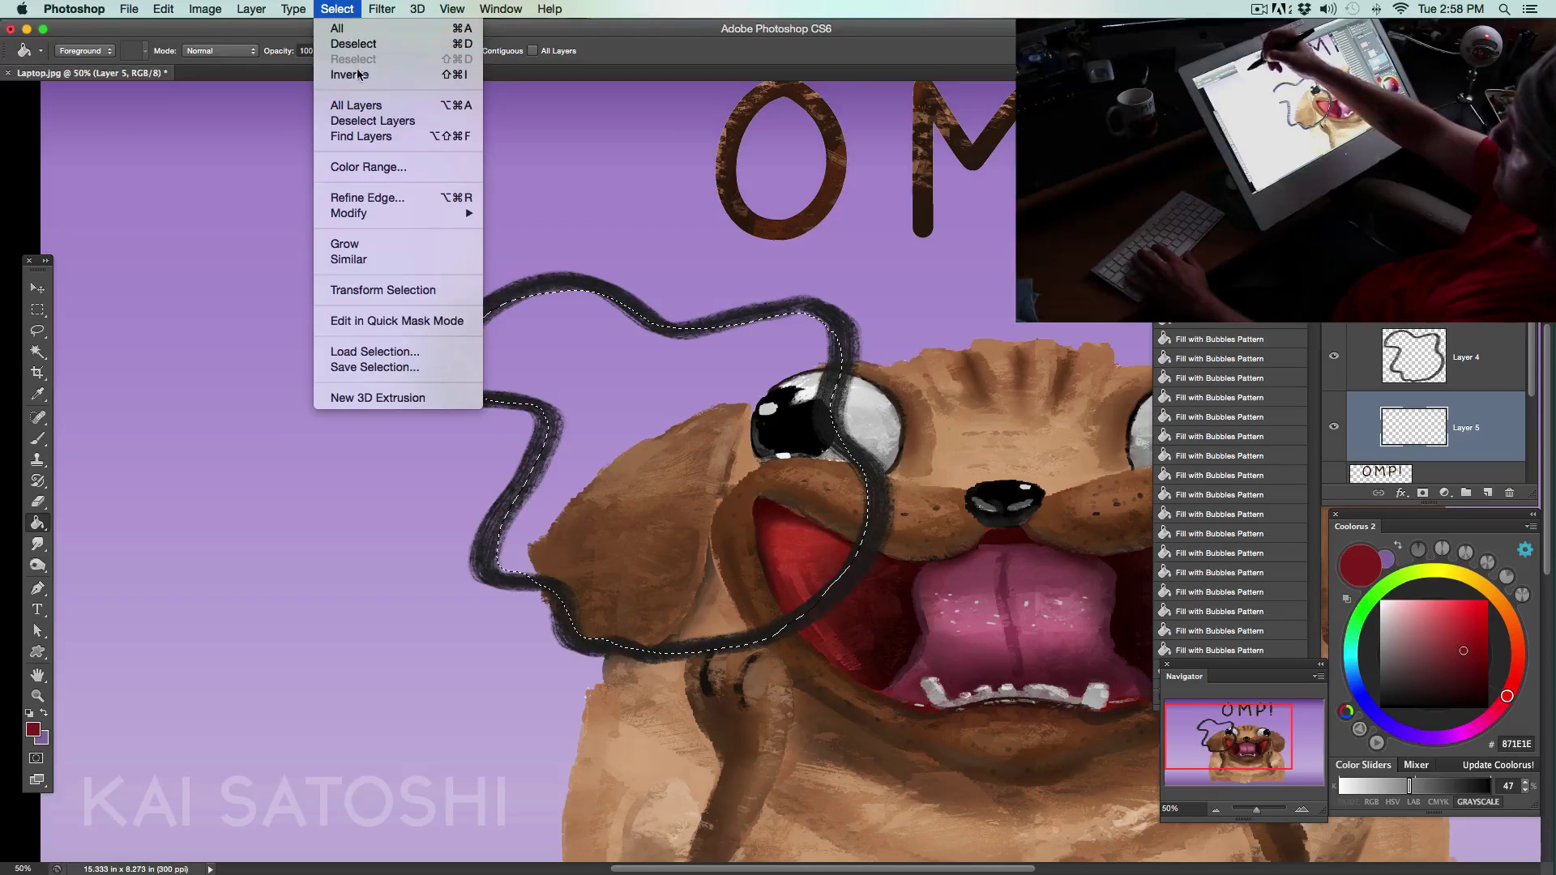
mouse_move(405, 214)
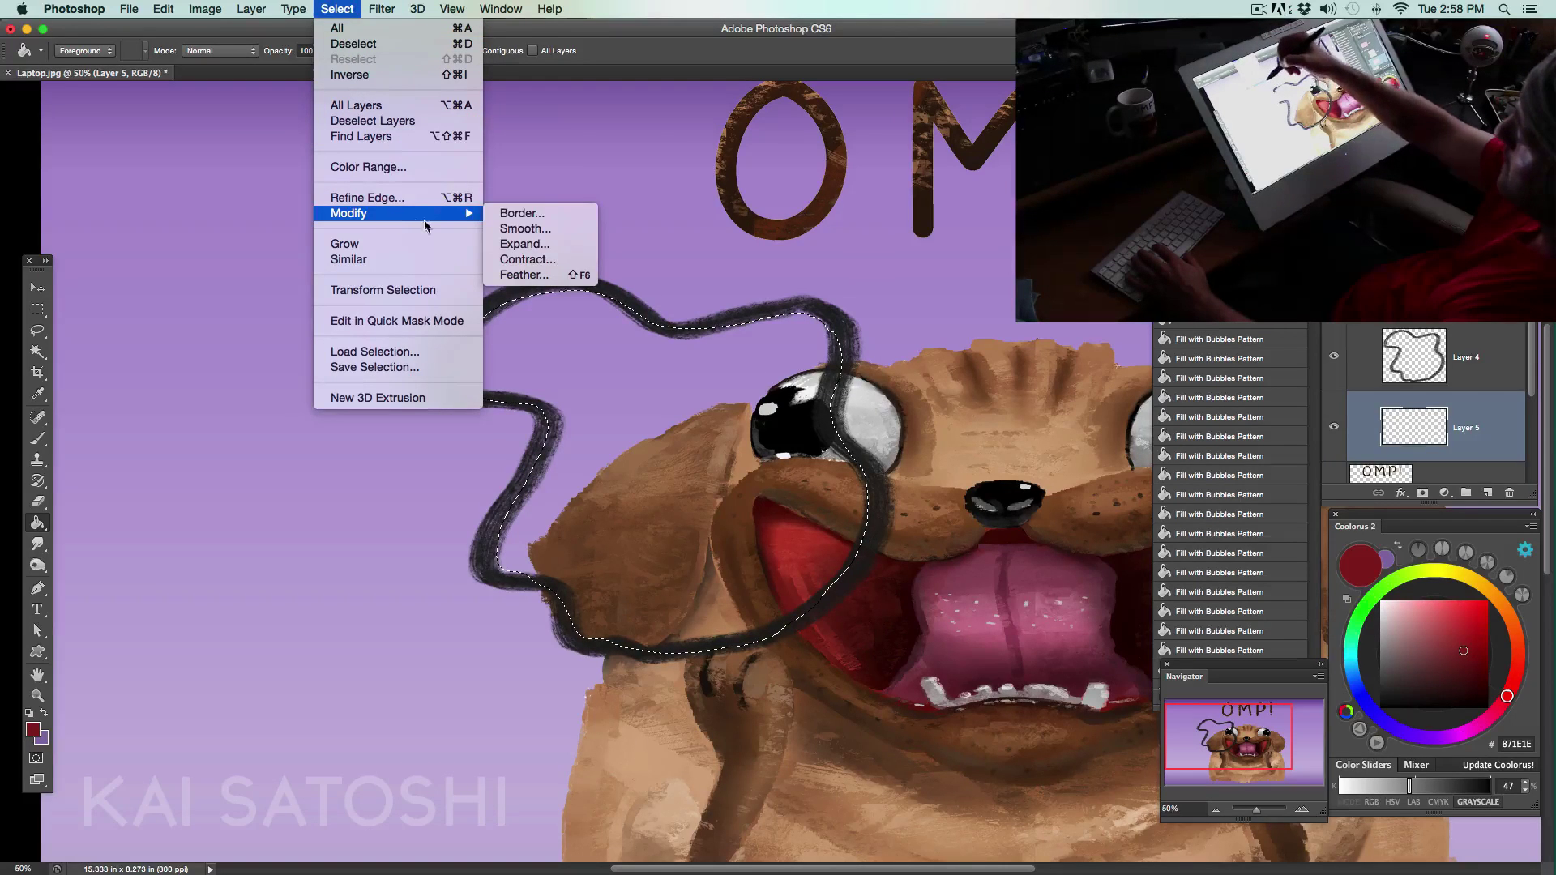
left_click(535, 245)
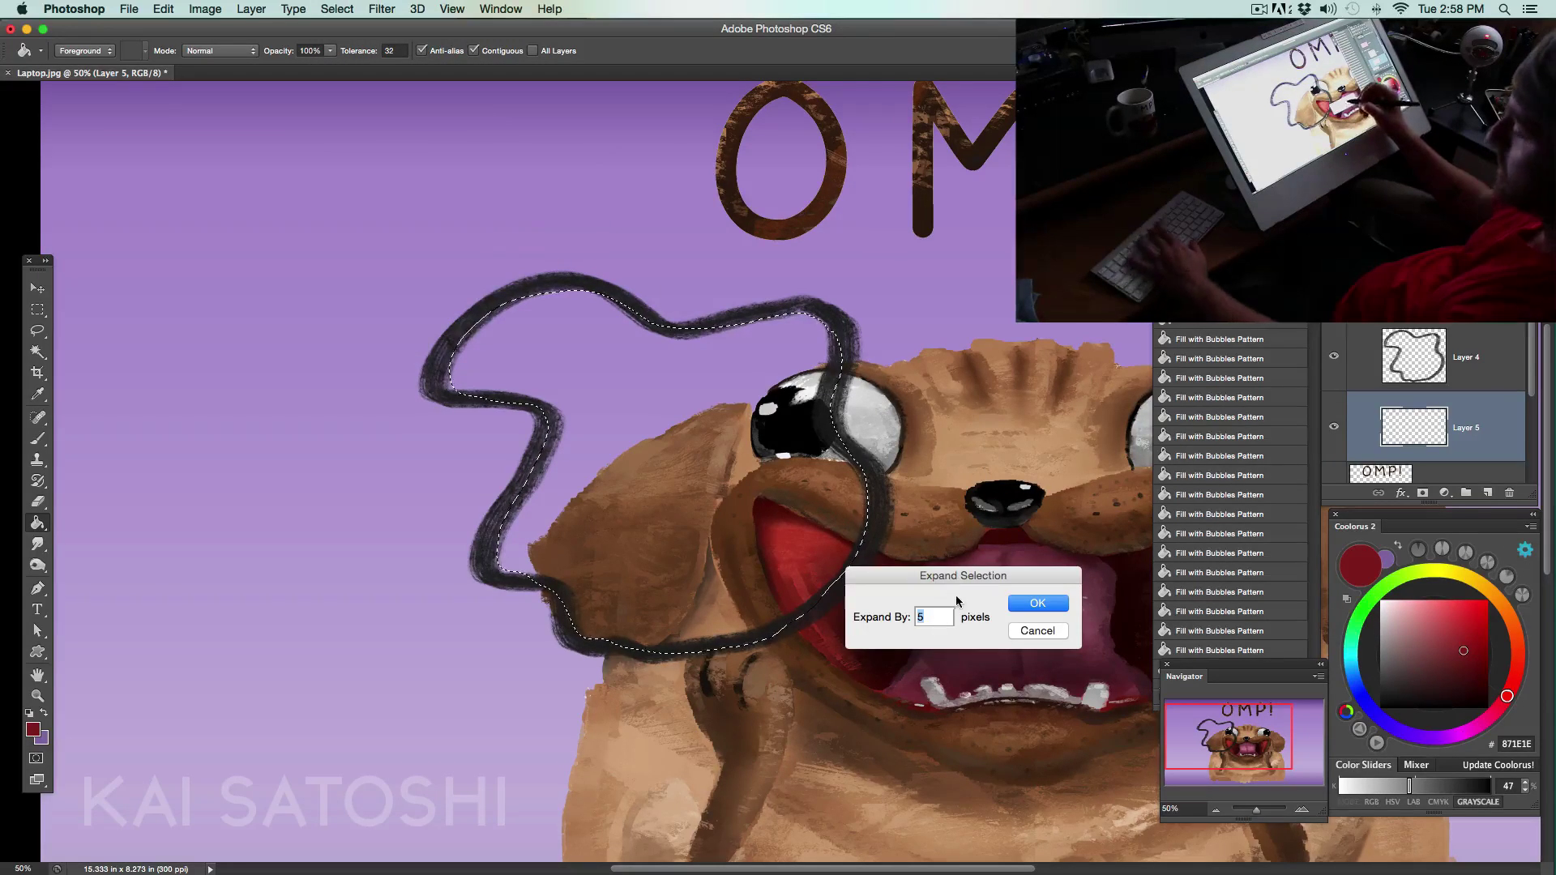
type("7")
left_click(1038, 604)
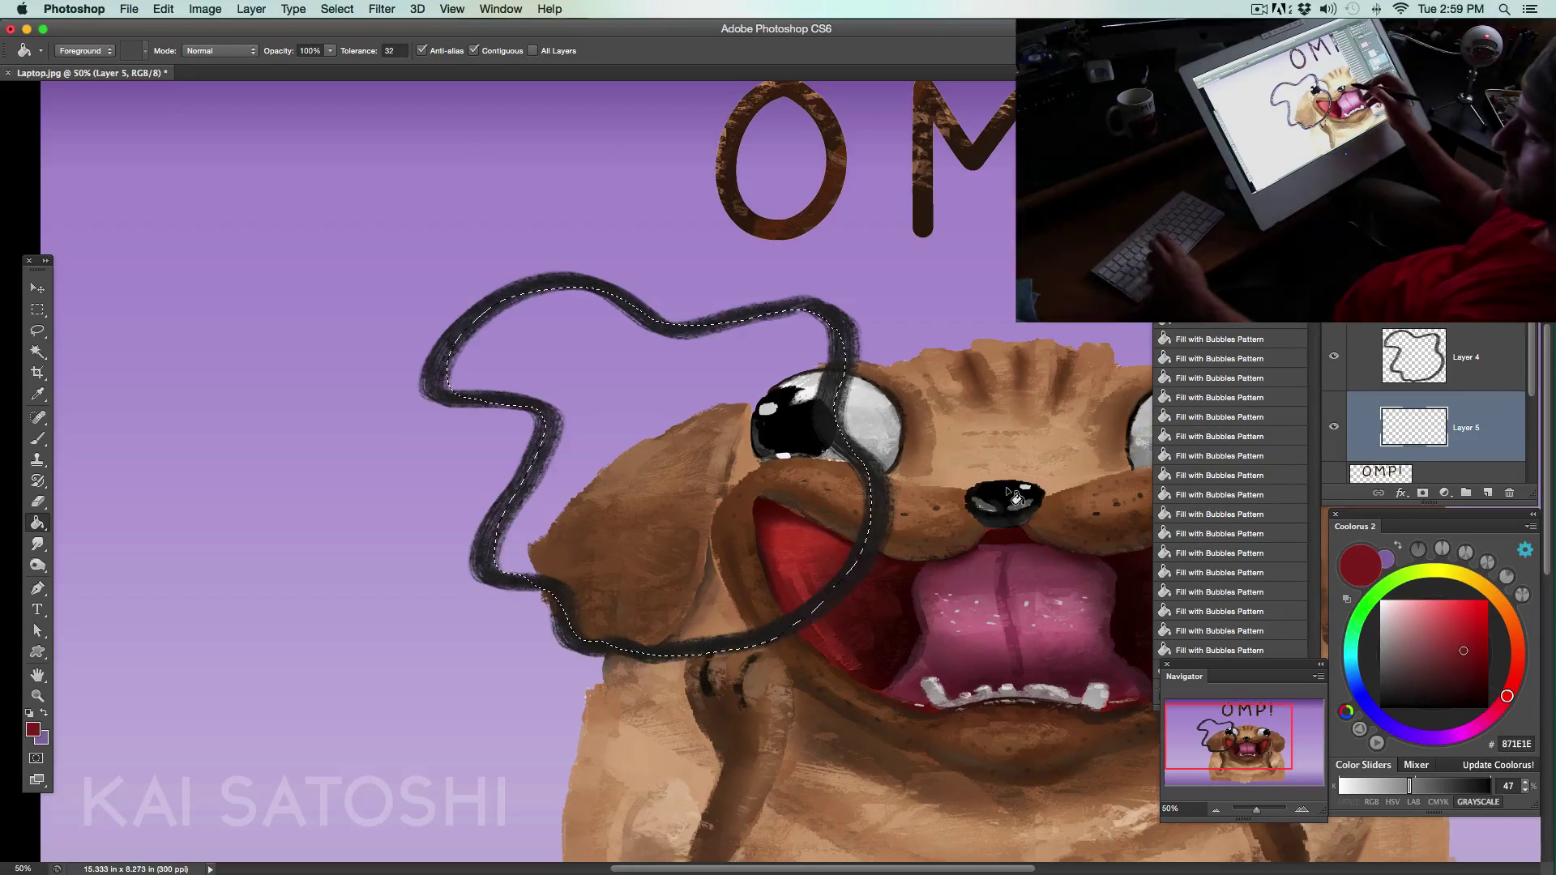
- Try filling the expanded selection with dark red on Layer 5, then remove the fill and keep the selection active
left_click(853, 562)
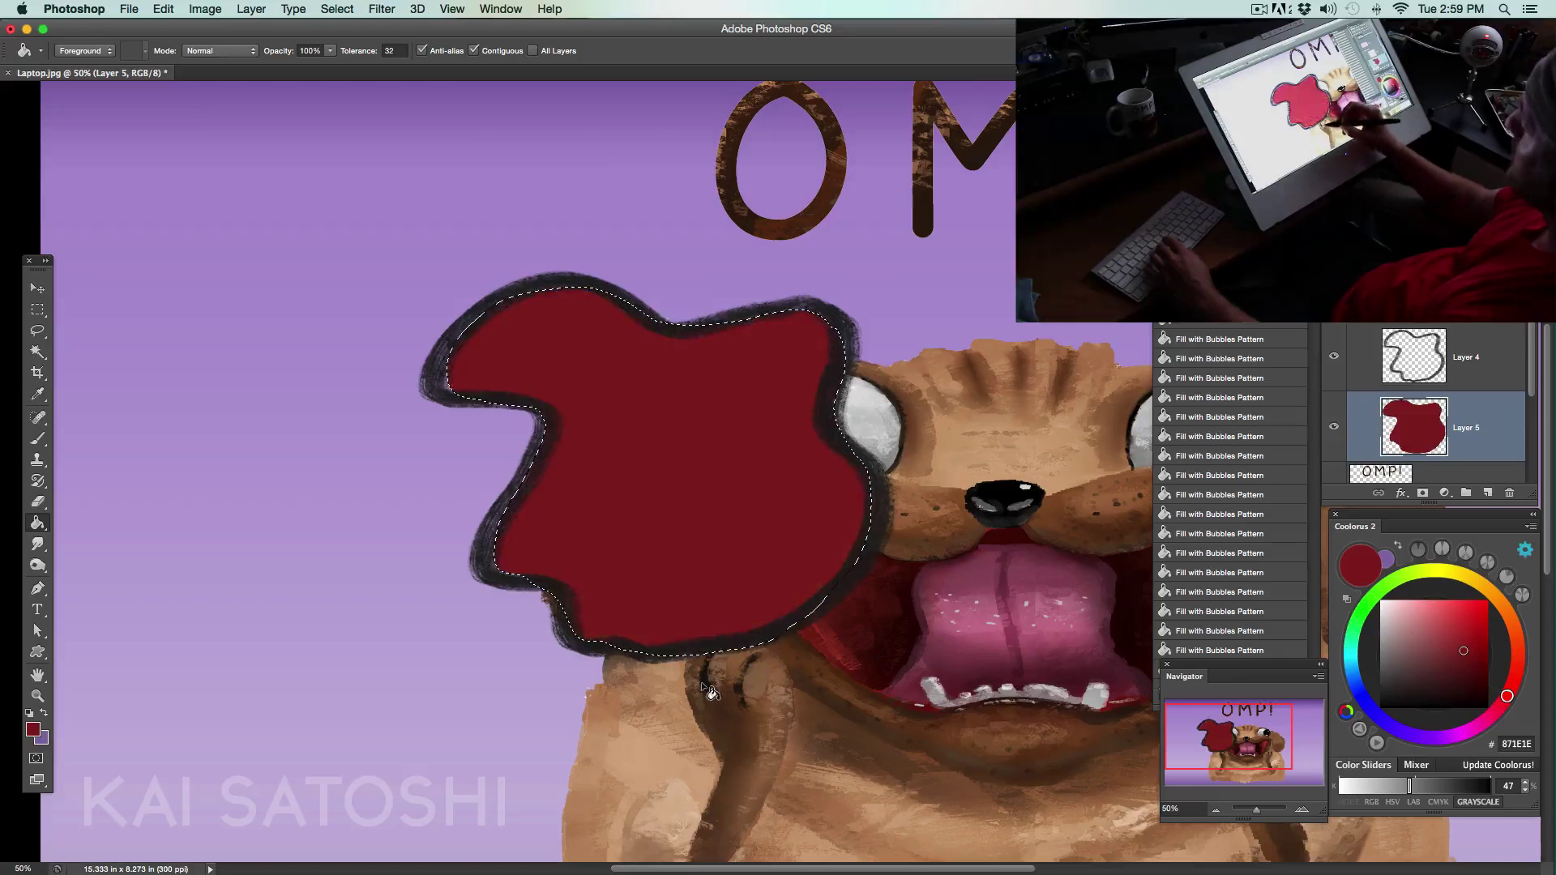
key("super+d")
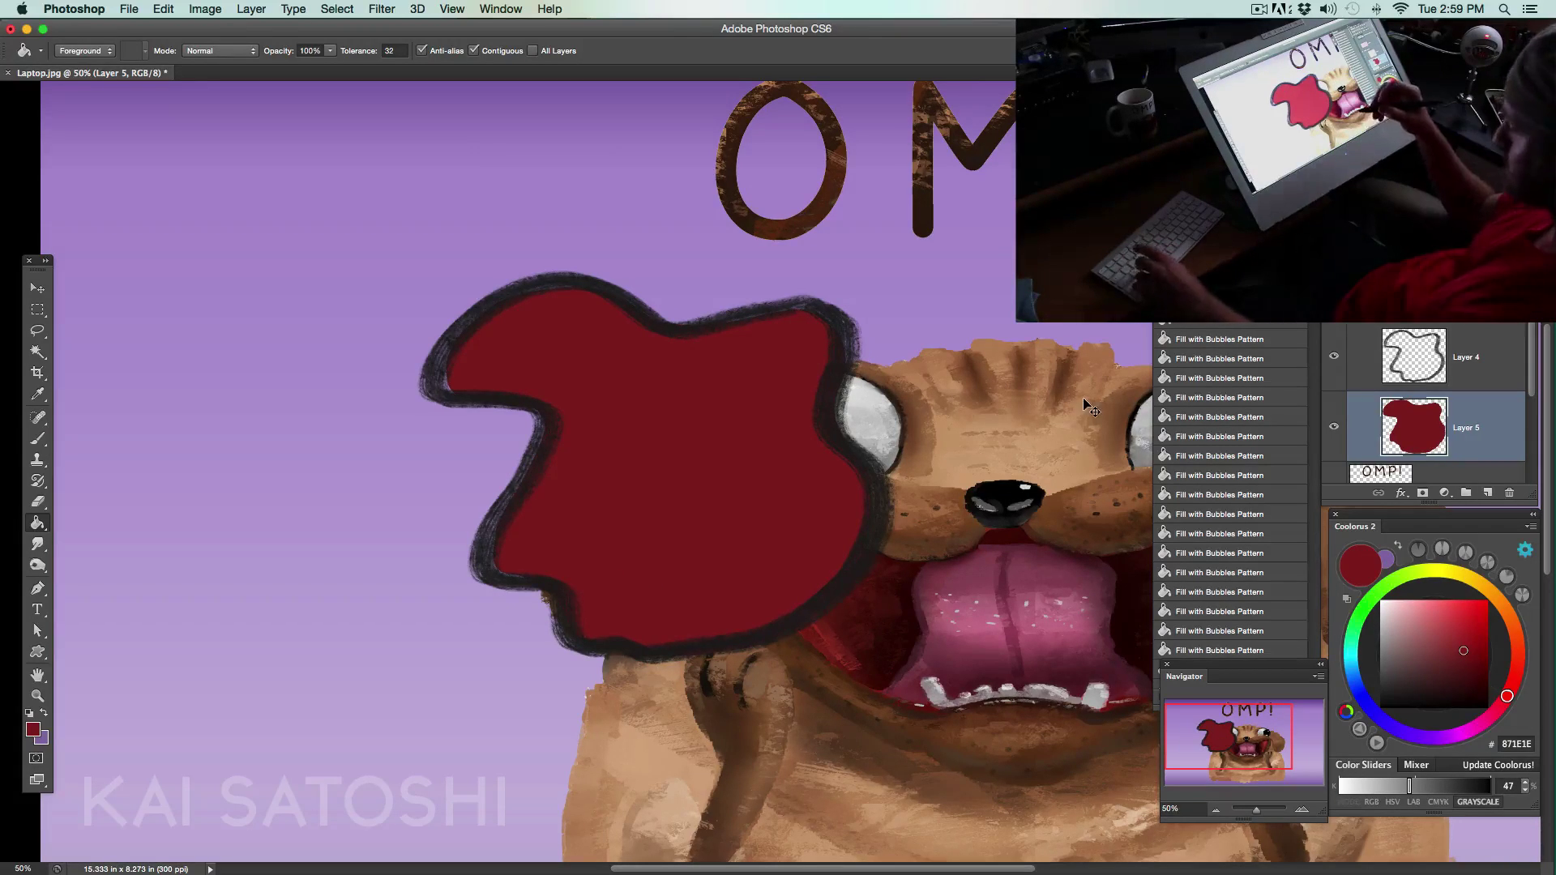
key("super+z")
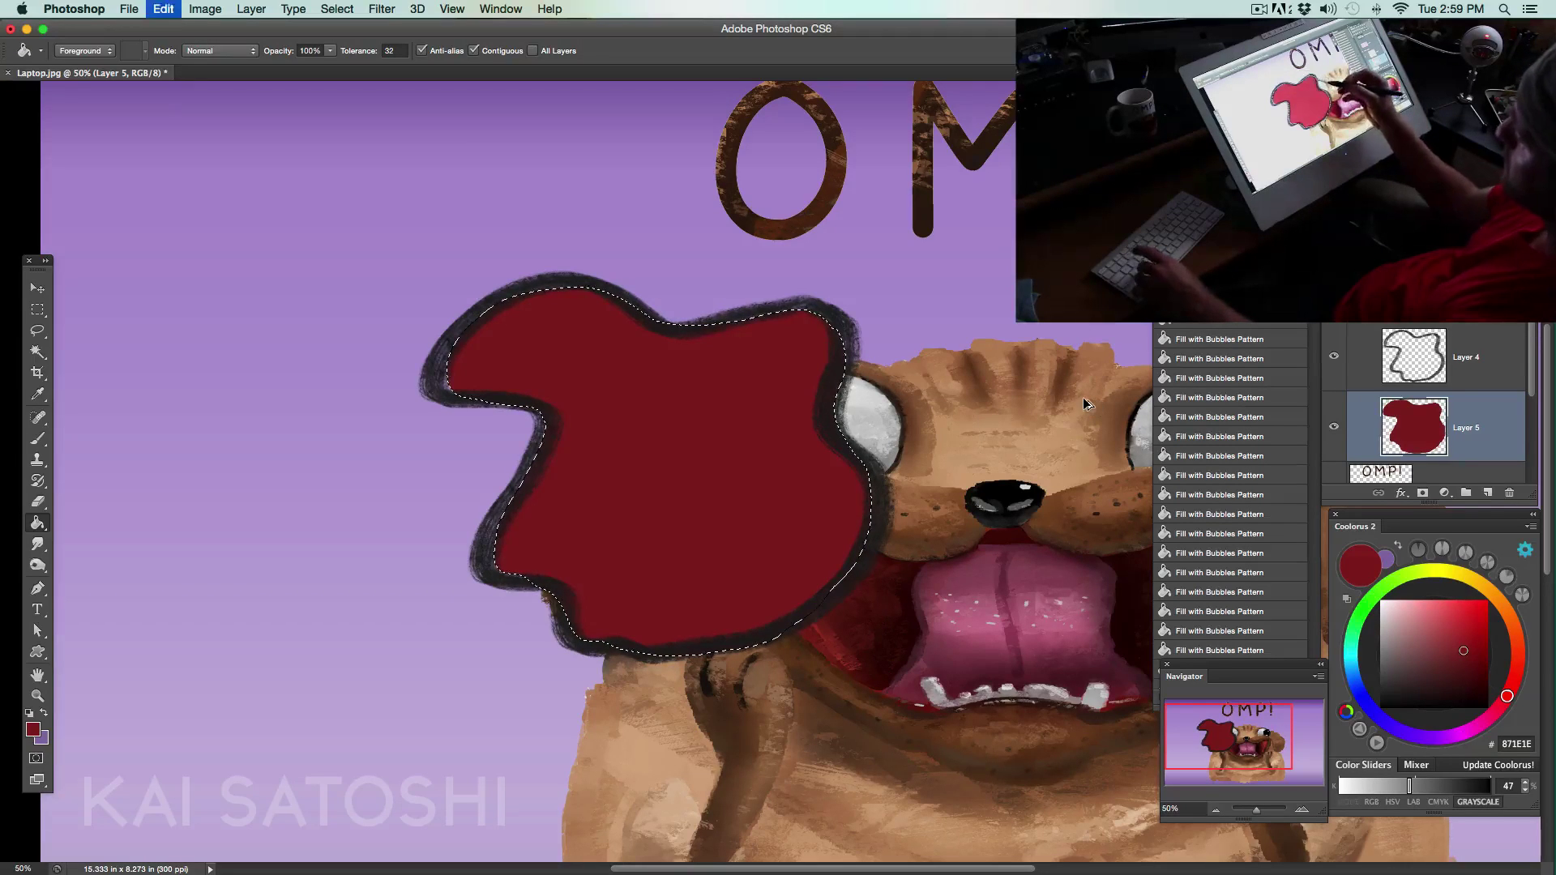
key("Delete")
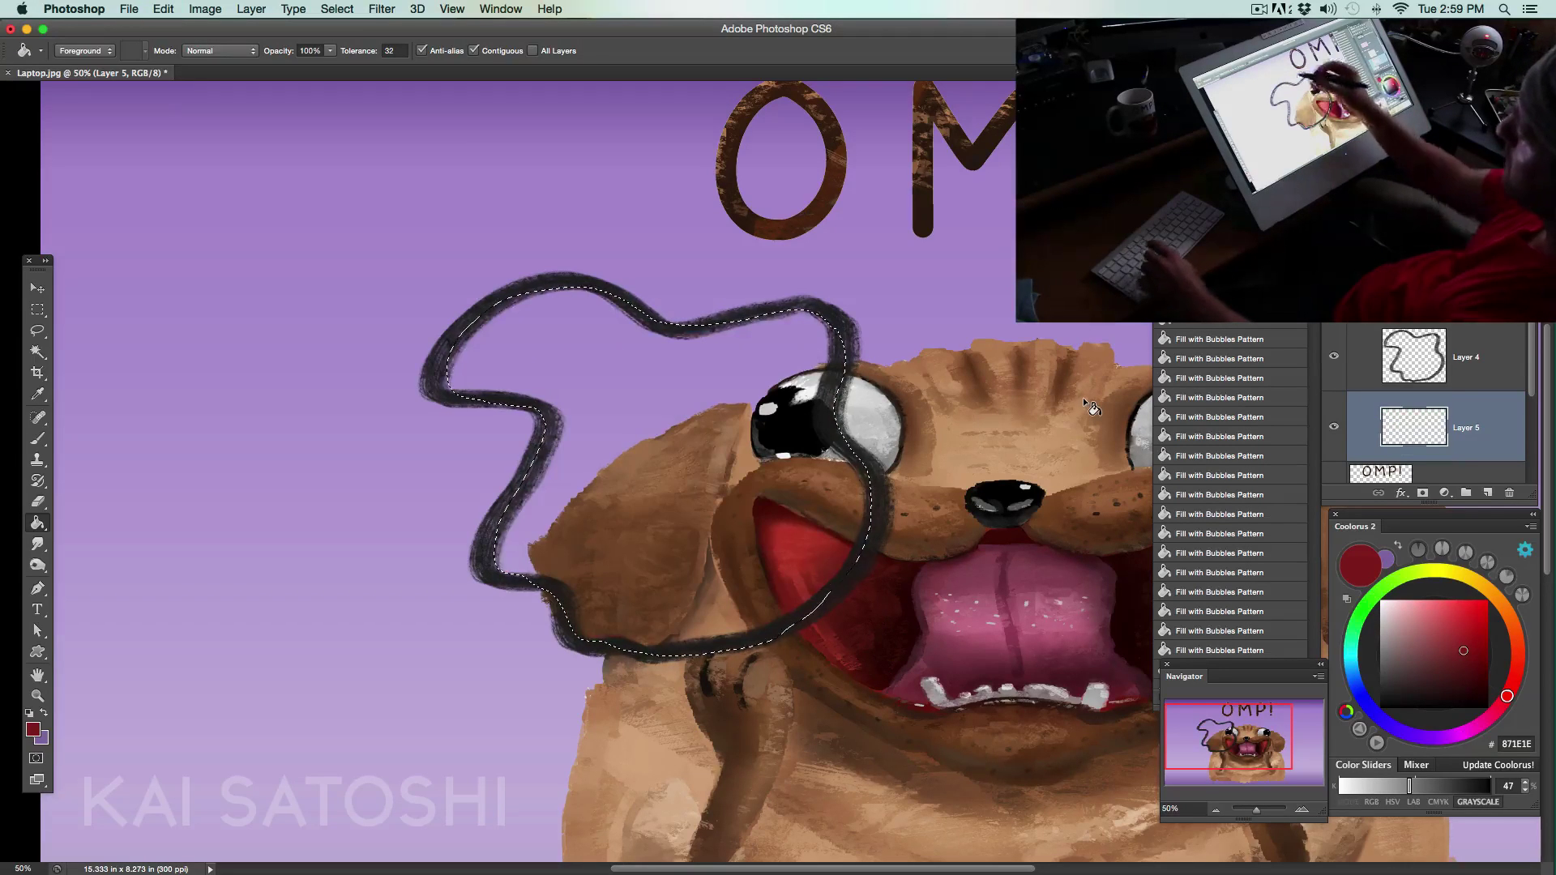
- Contract the selection inside the painted outline by 20 pixels
left_click(343, 12)
mouse_move(458, 214)
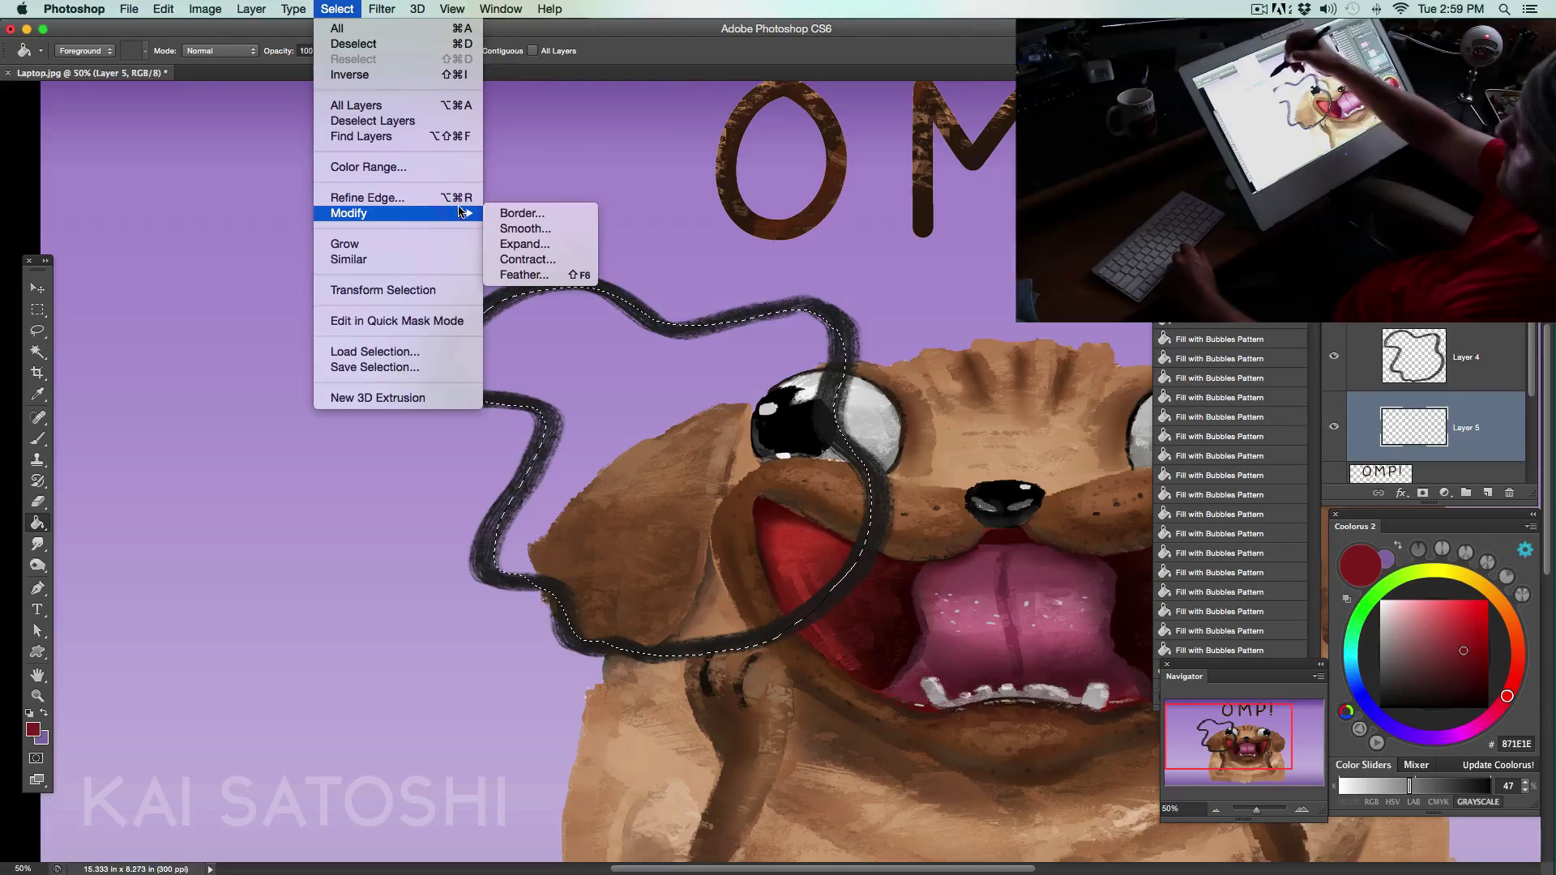
left_click(552, 260)
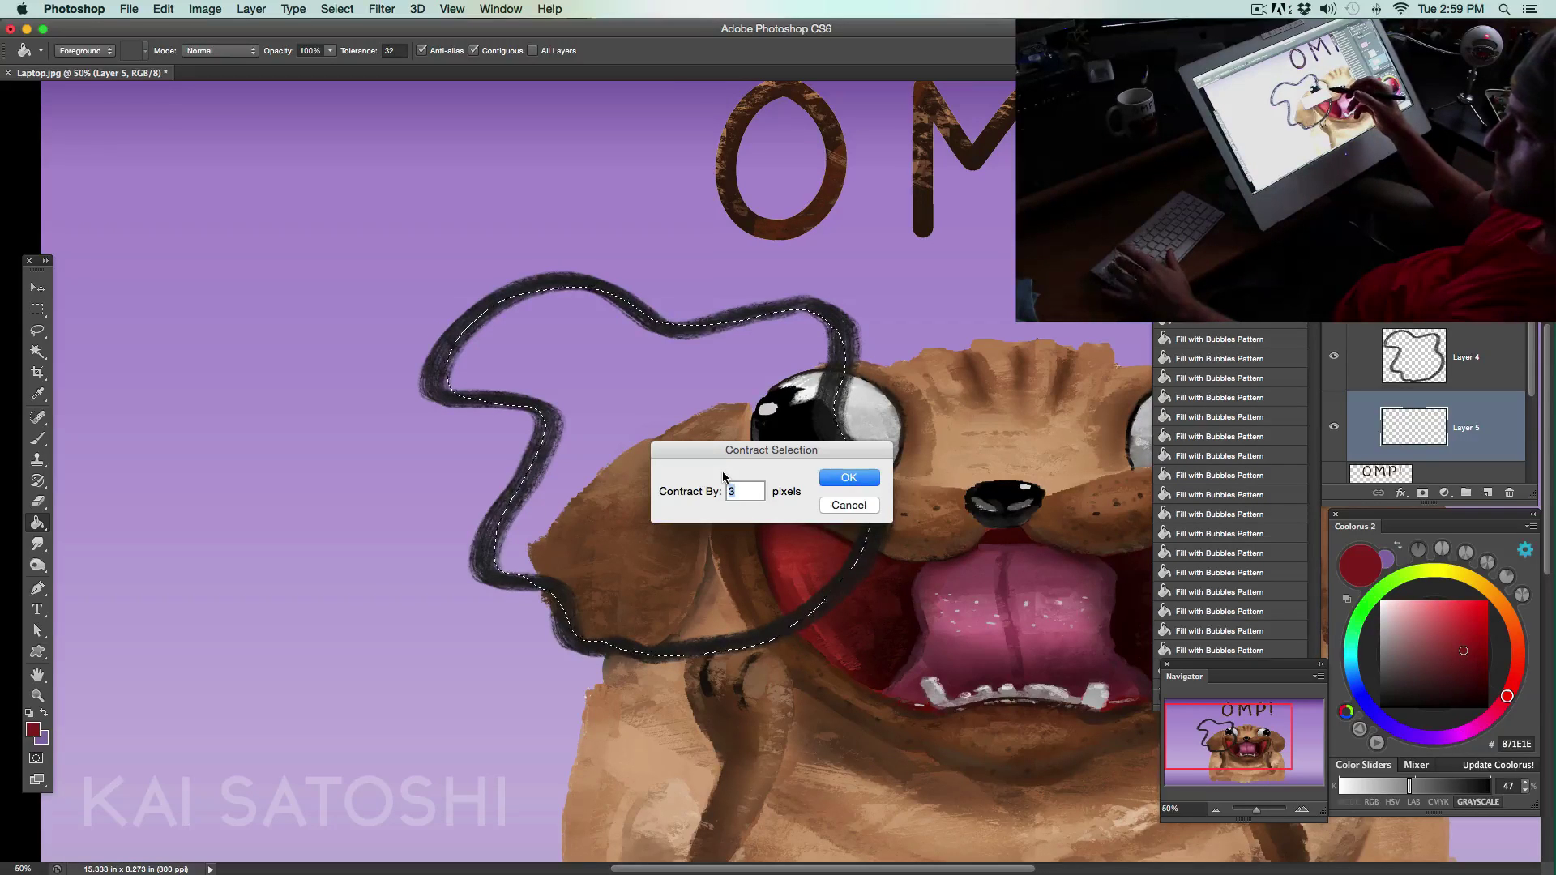
type("20")
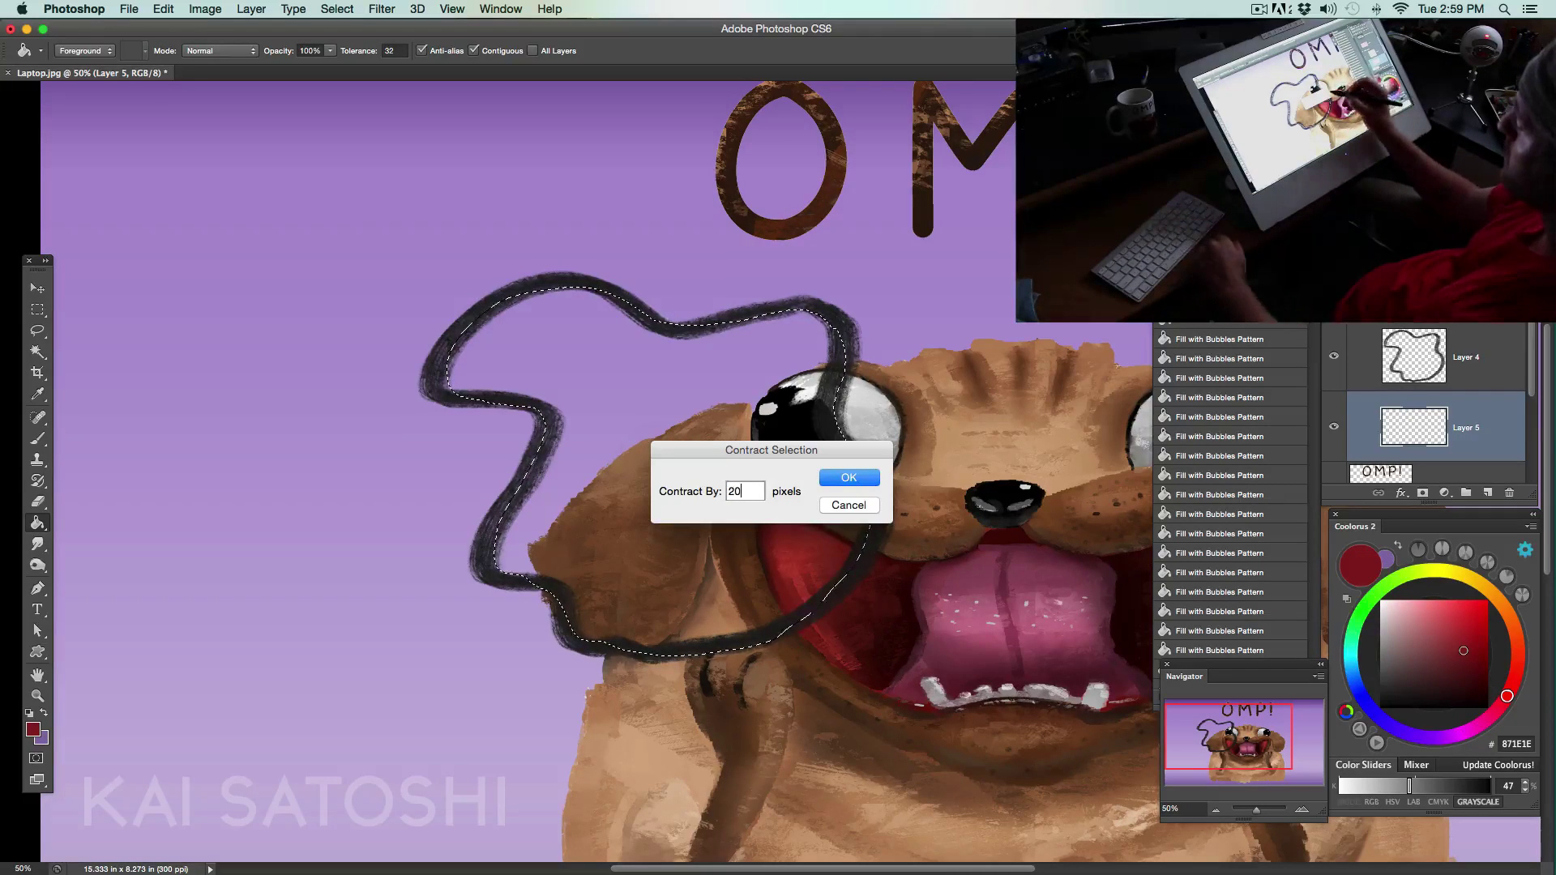
left_click(861, 480)
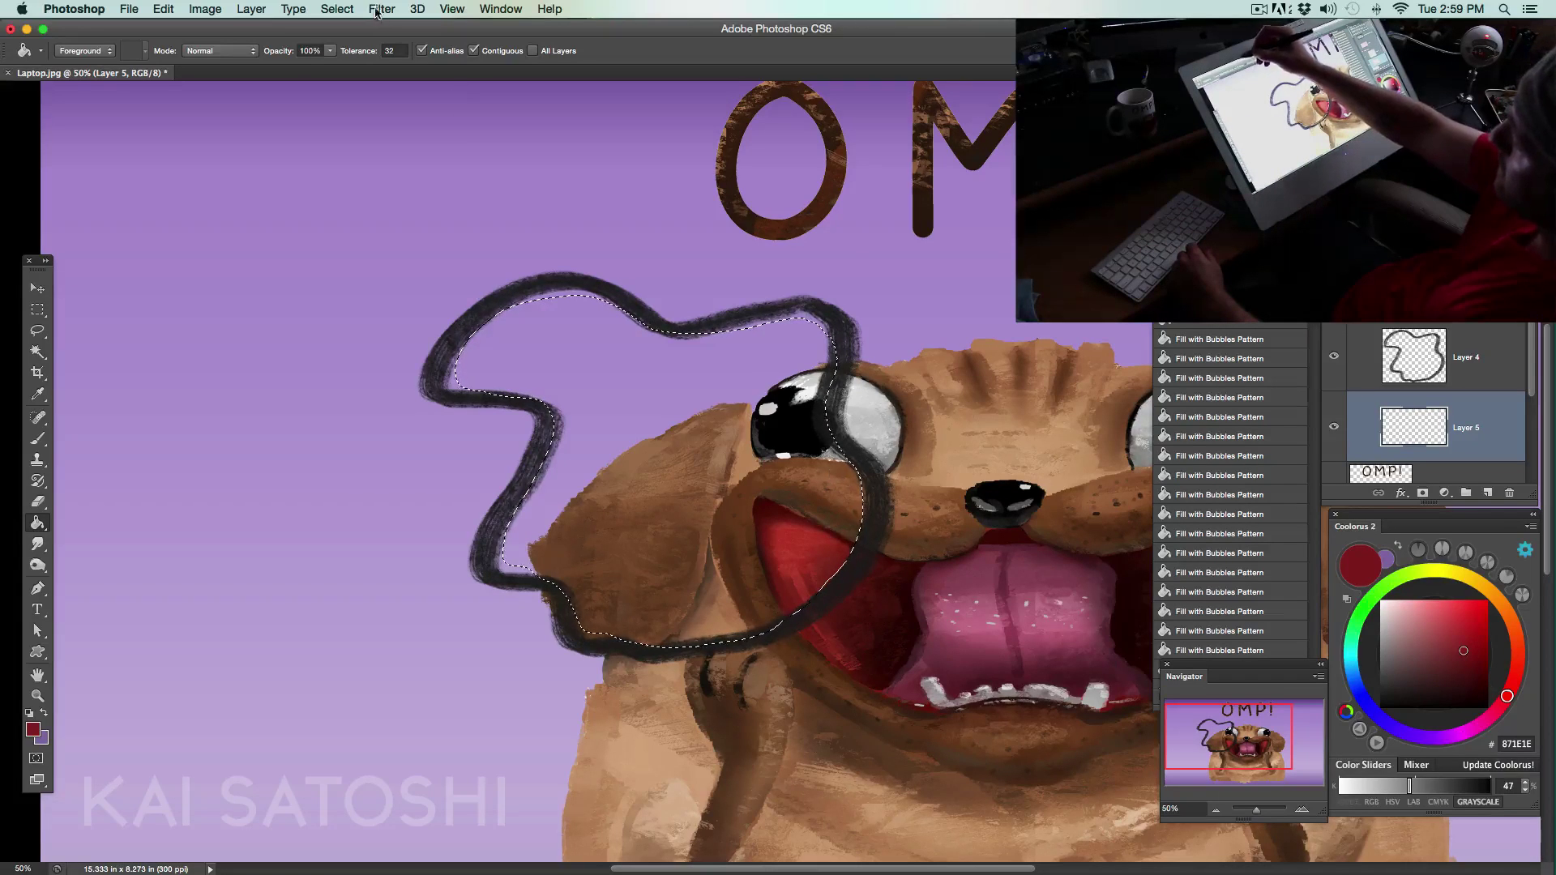
- Contract the selection by another 50 pixels and deselect it
left_click(337, 8)
mouse_move(454, 213)
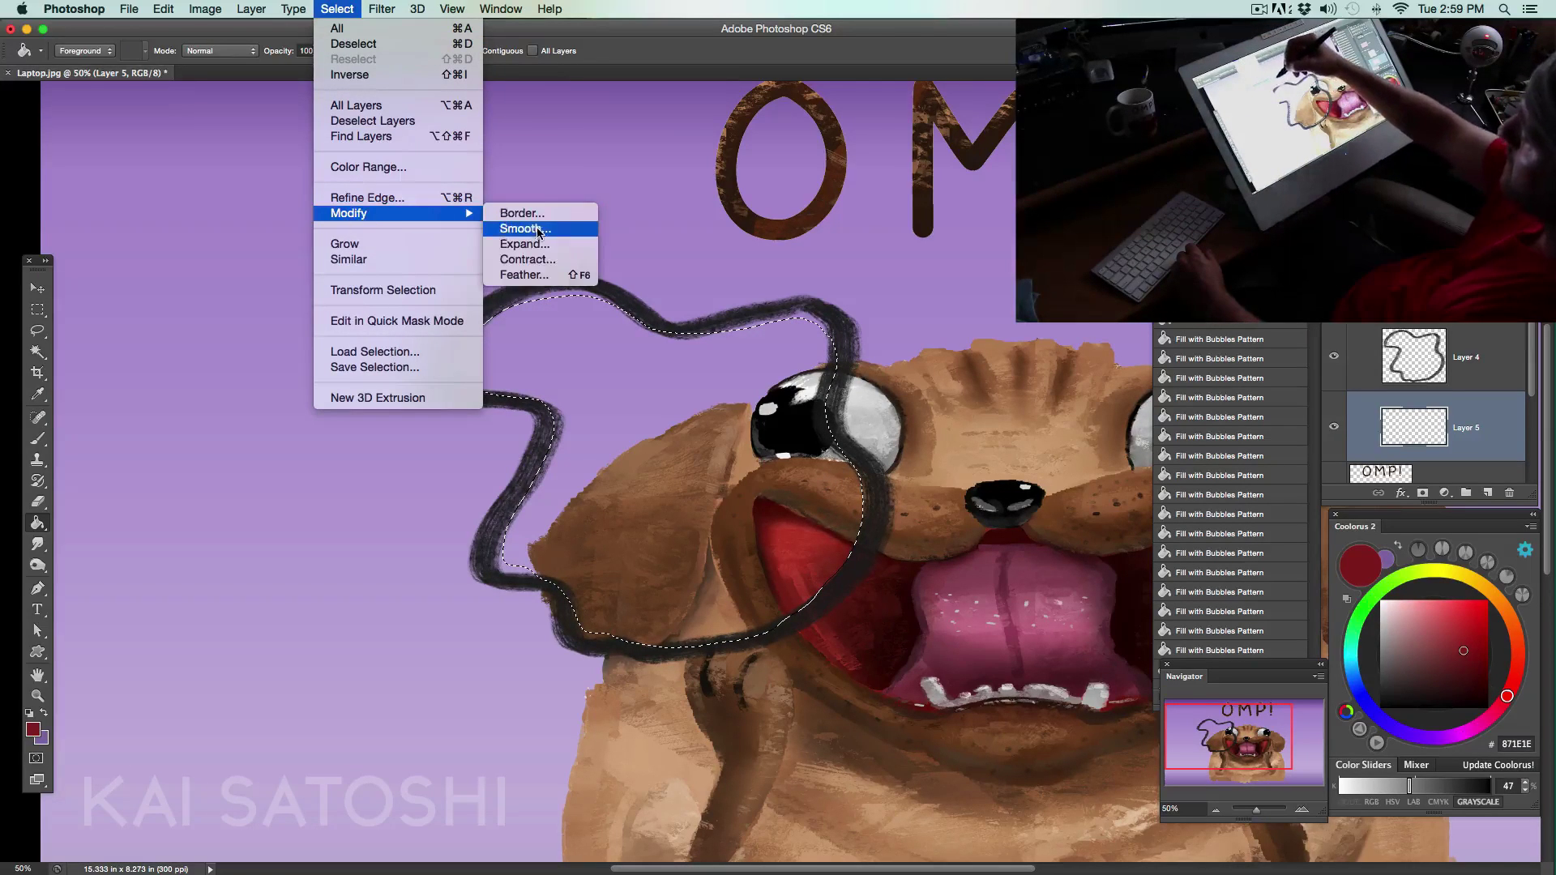
left_click(539, 258)
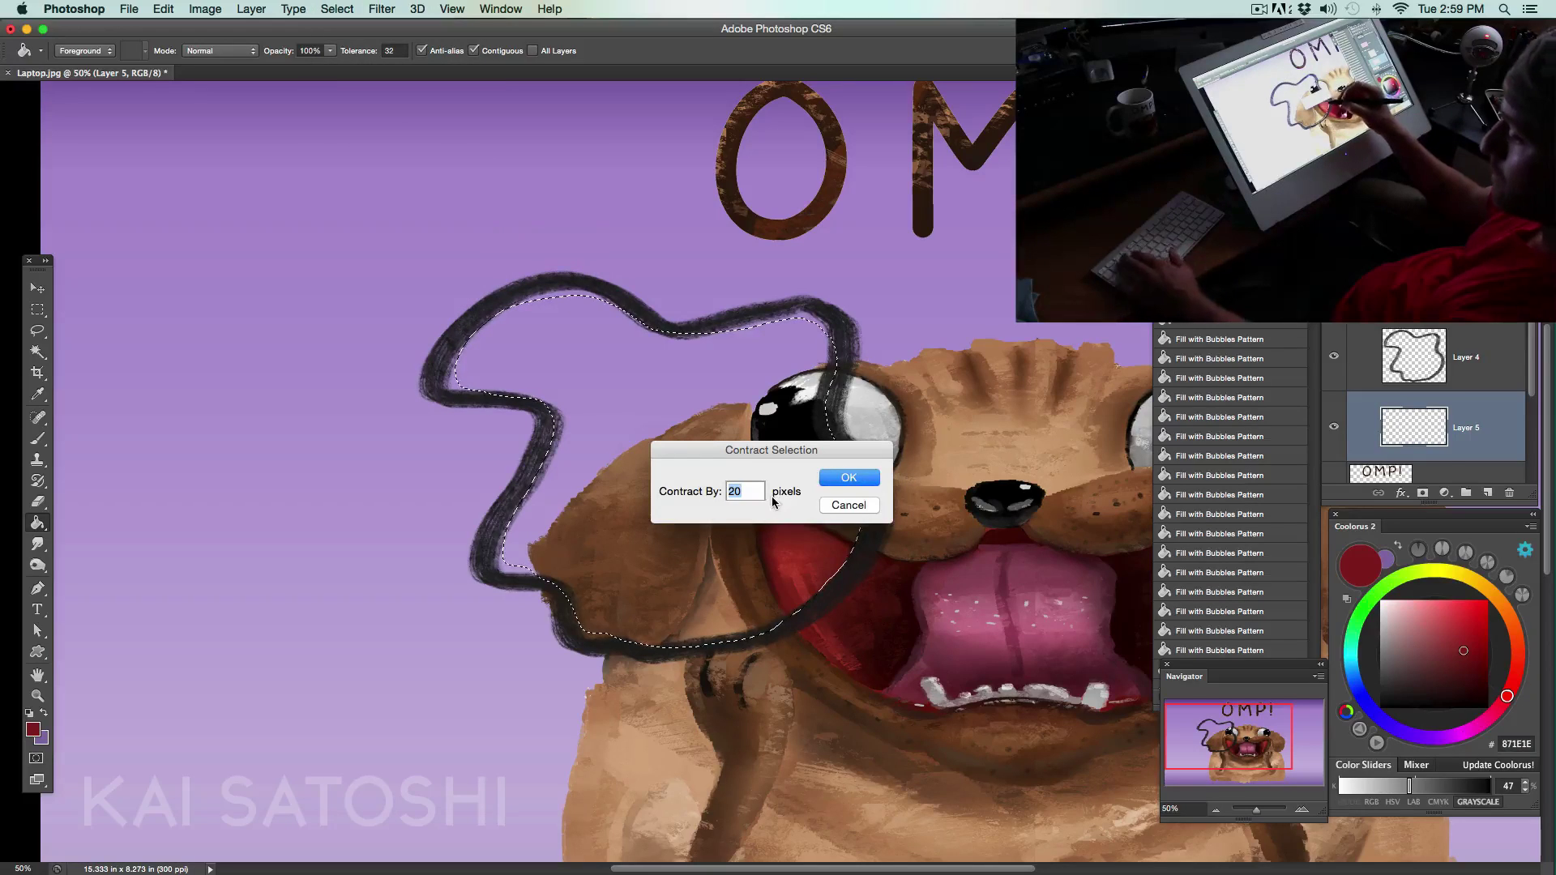
type("50")
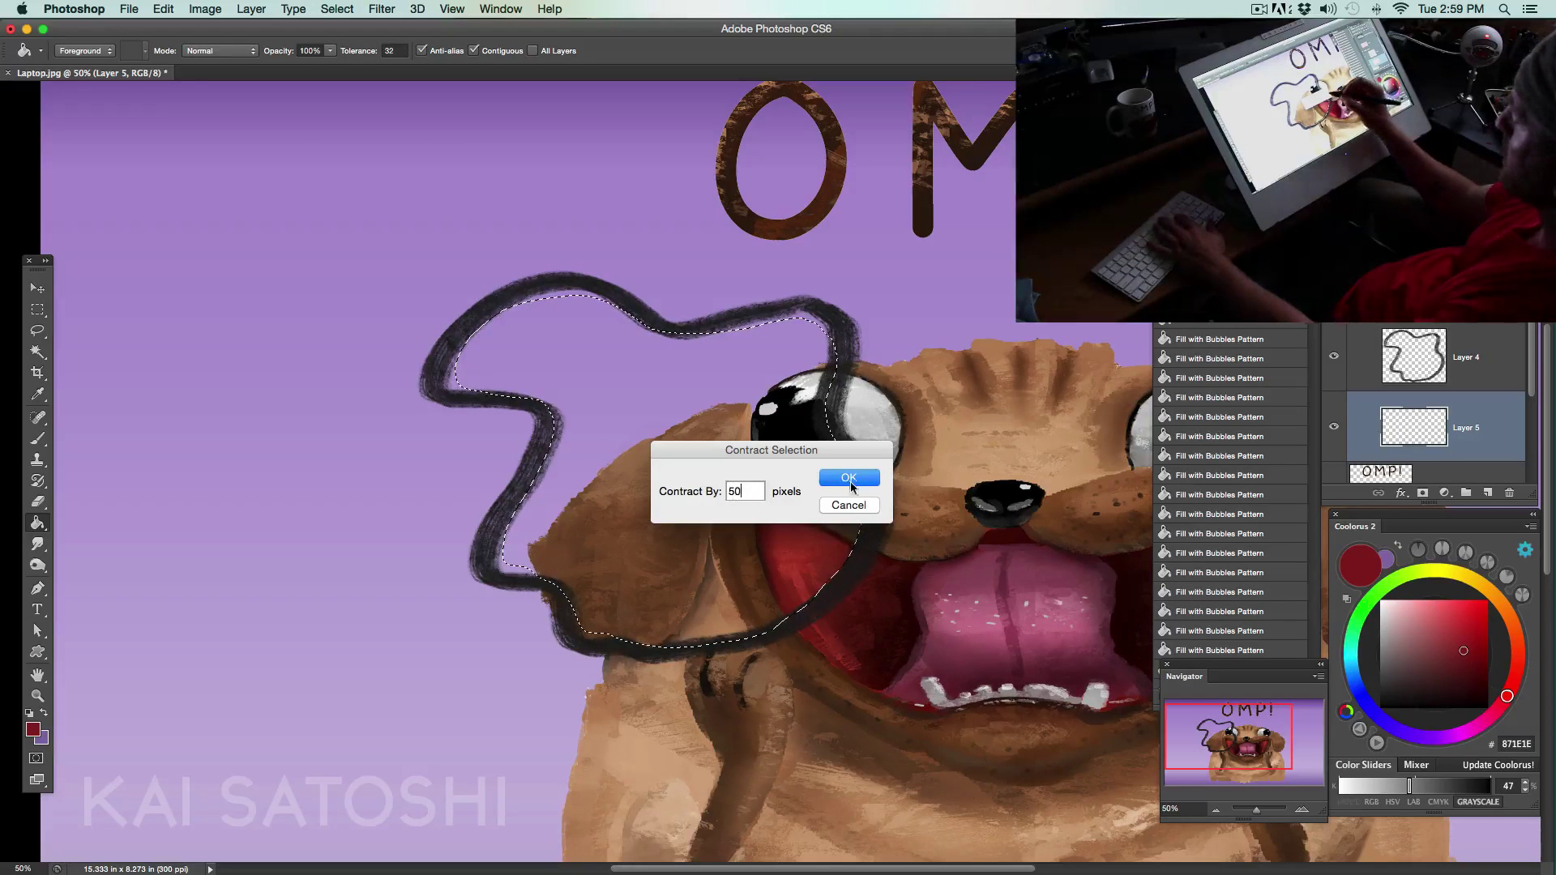
left_click(856, 479)
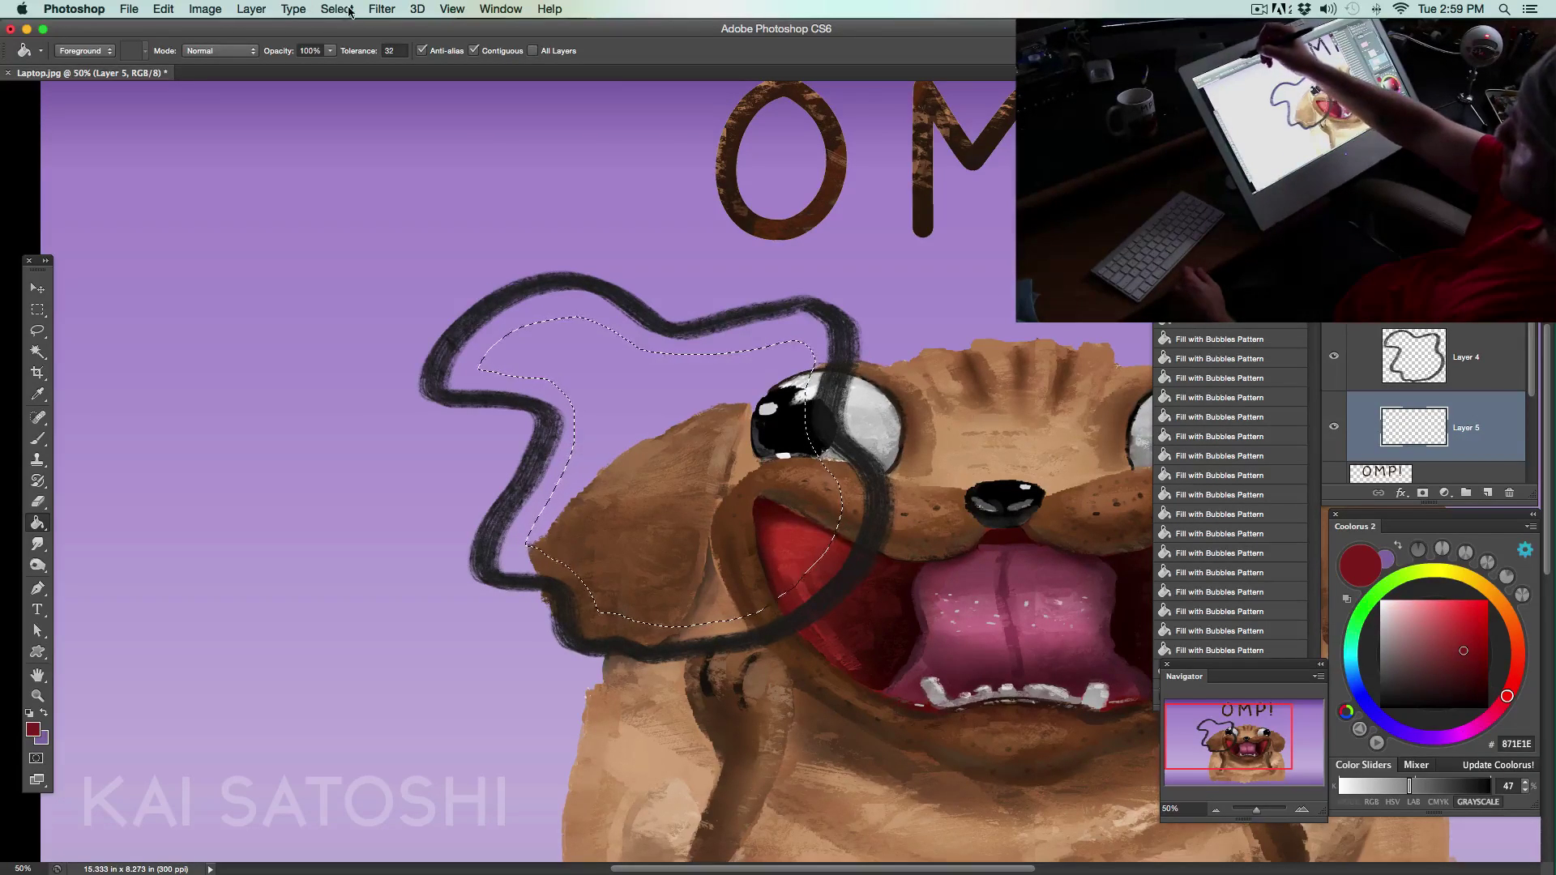
left_click(381, 10)
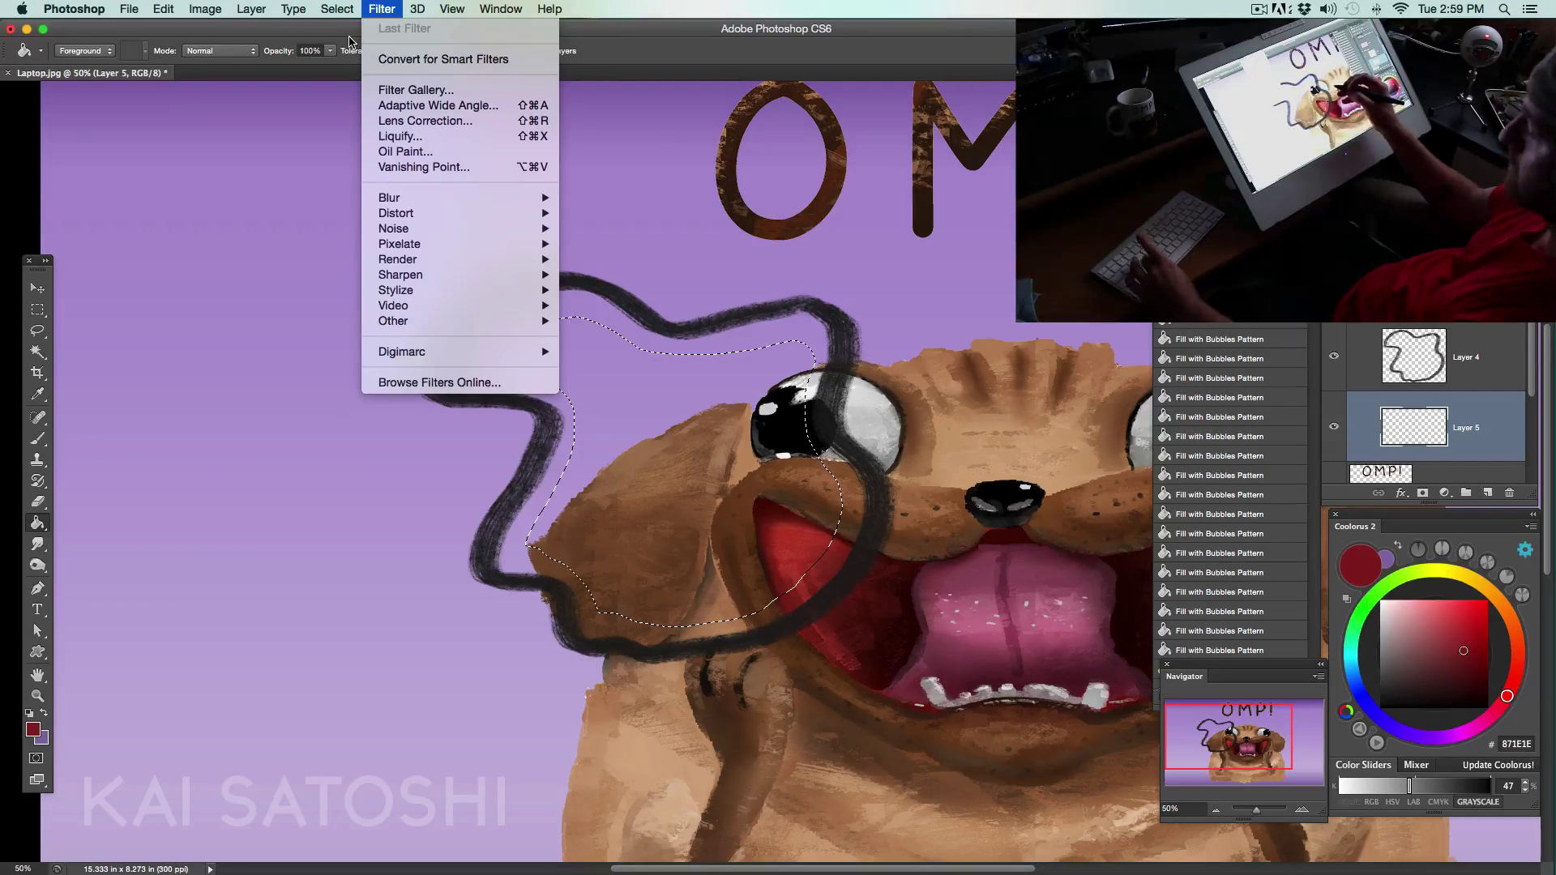
key("Escape")
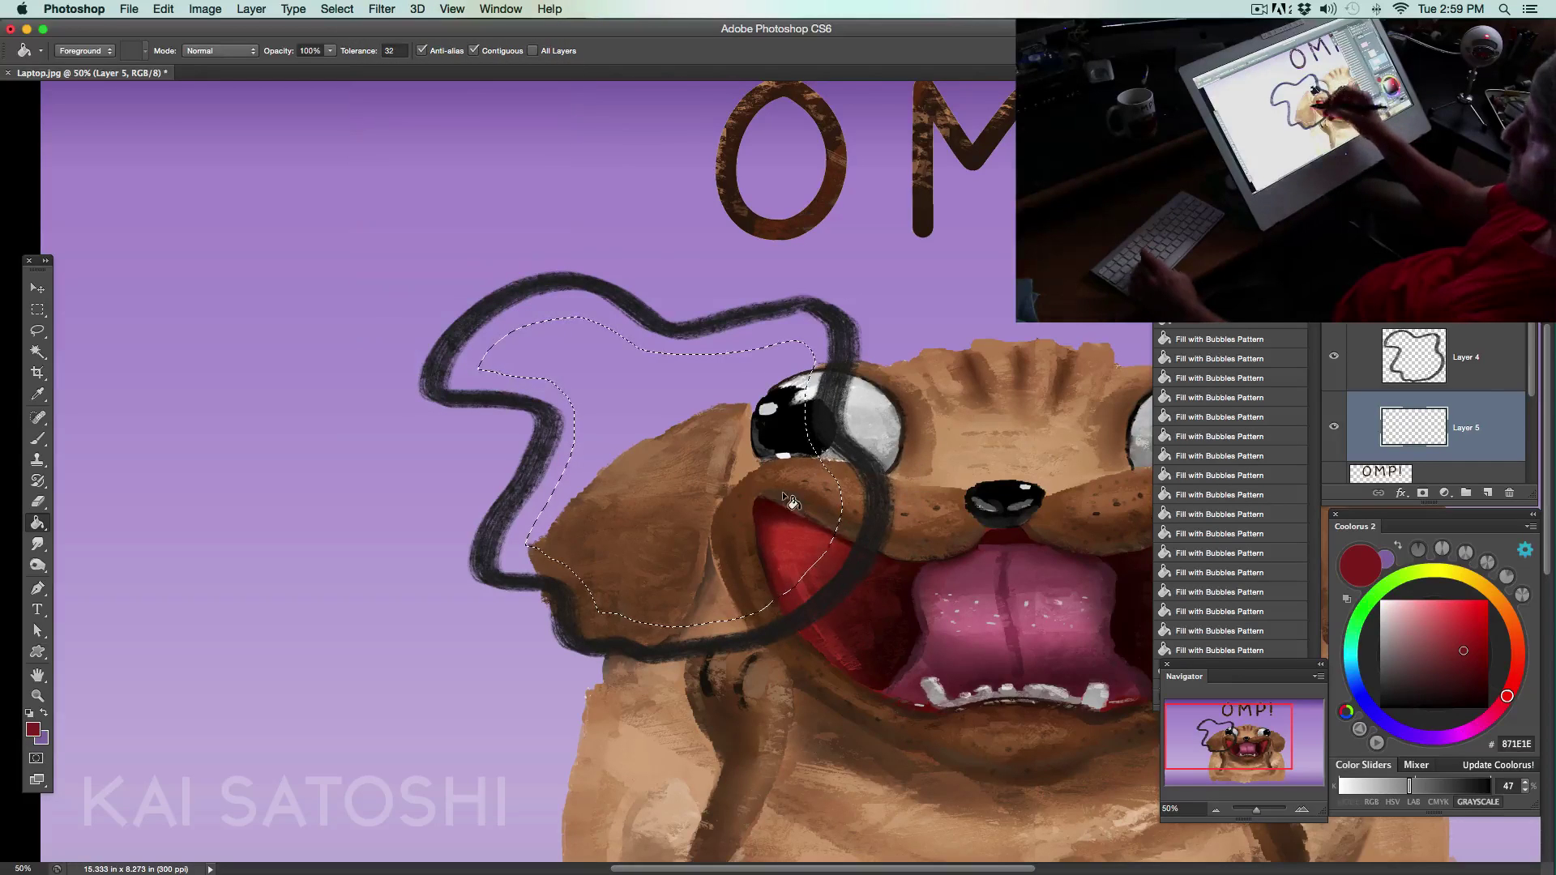
key("super+d")
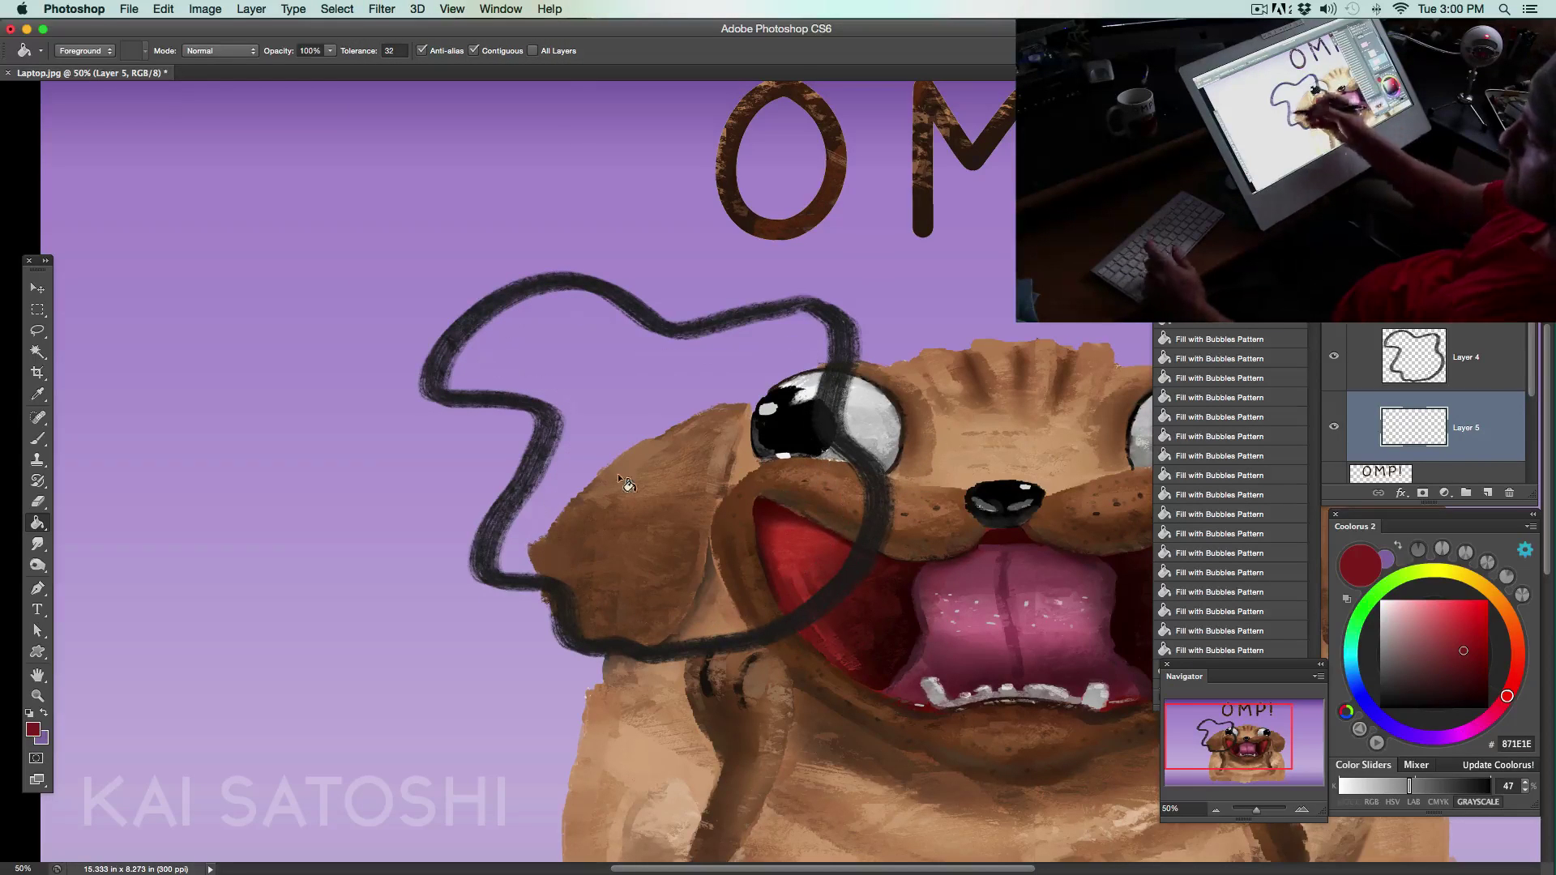
- Select the empty area inside Layer 4's painted outline with the Magic Wand and inspect the selection edge at 100% zoom
left_click(38, 352)
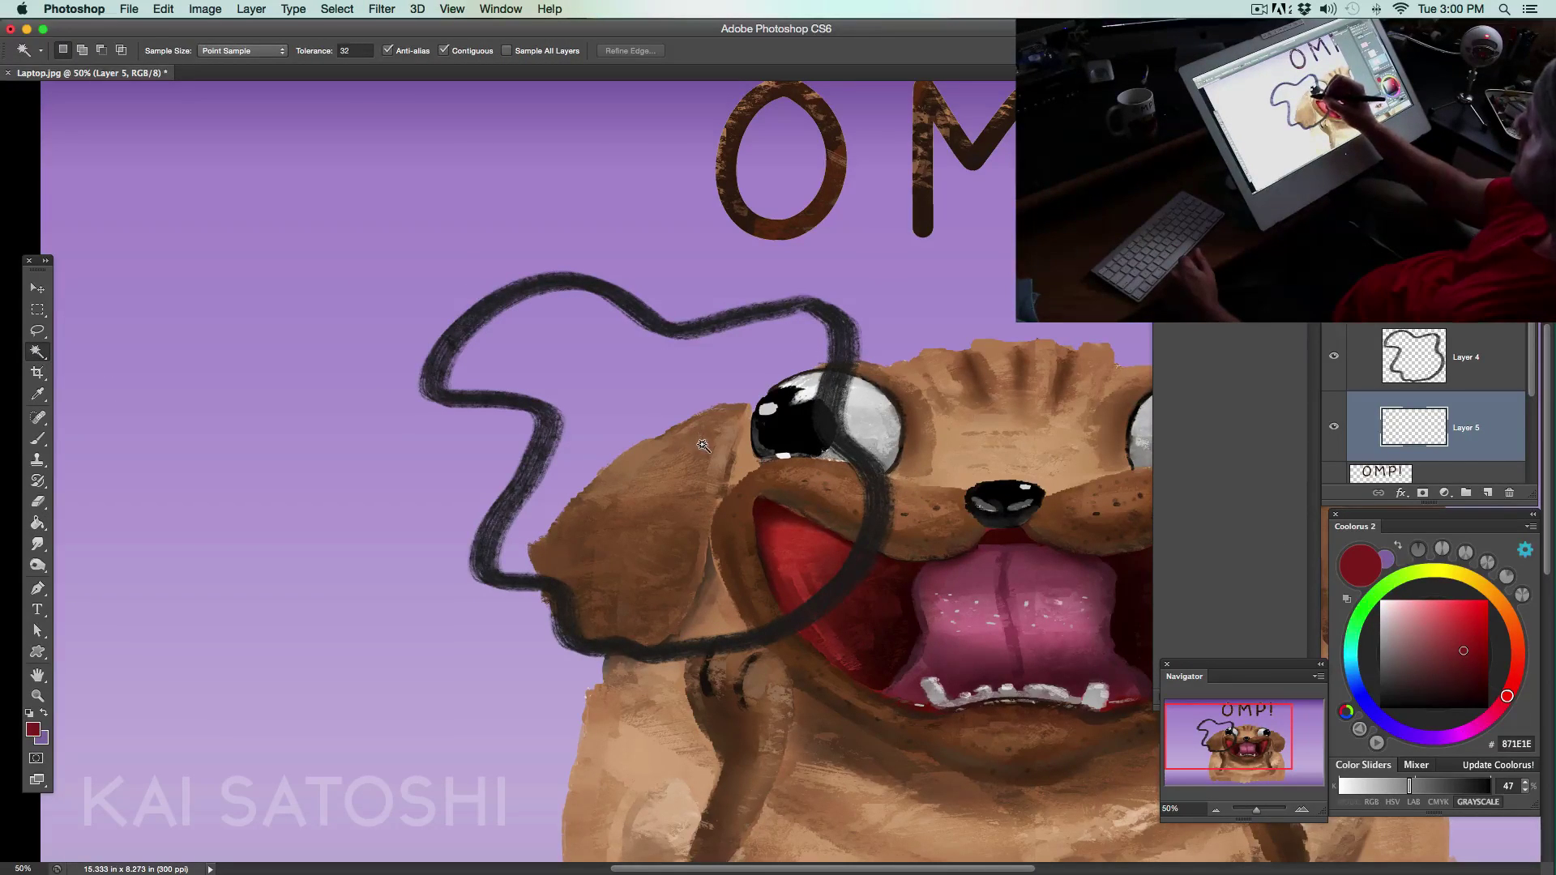
left_click(1408, 365)
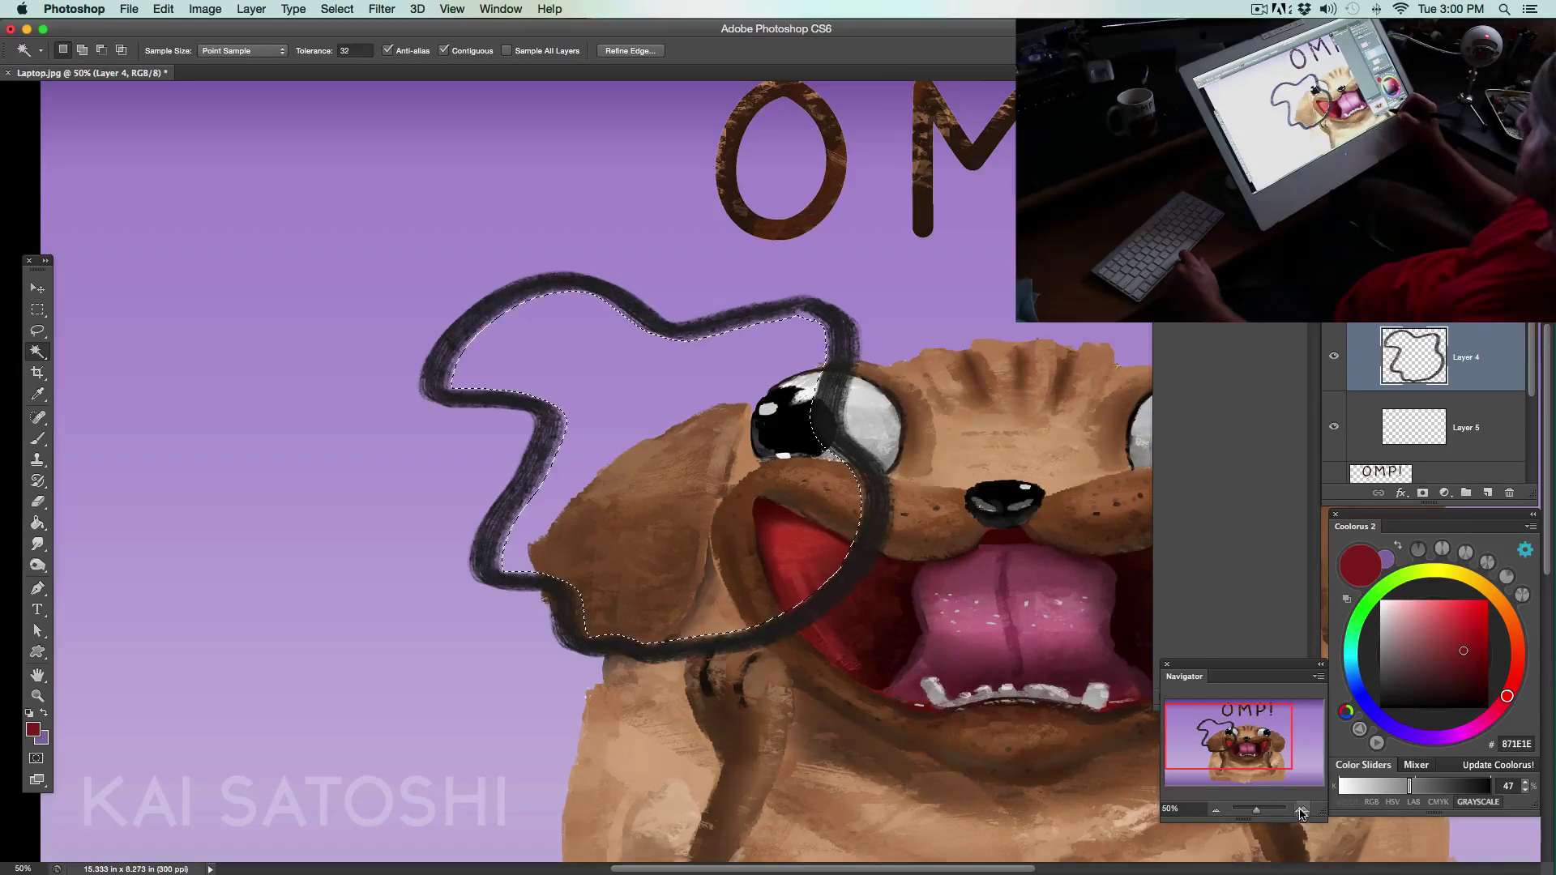
key("super+equal")
key("super+equal")
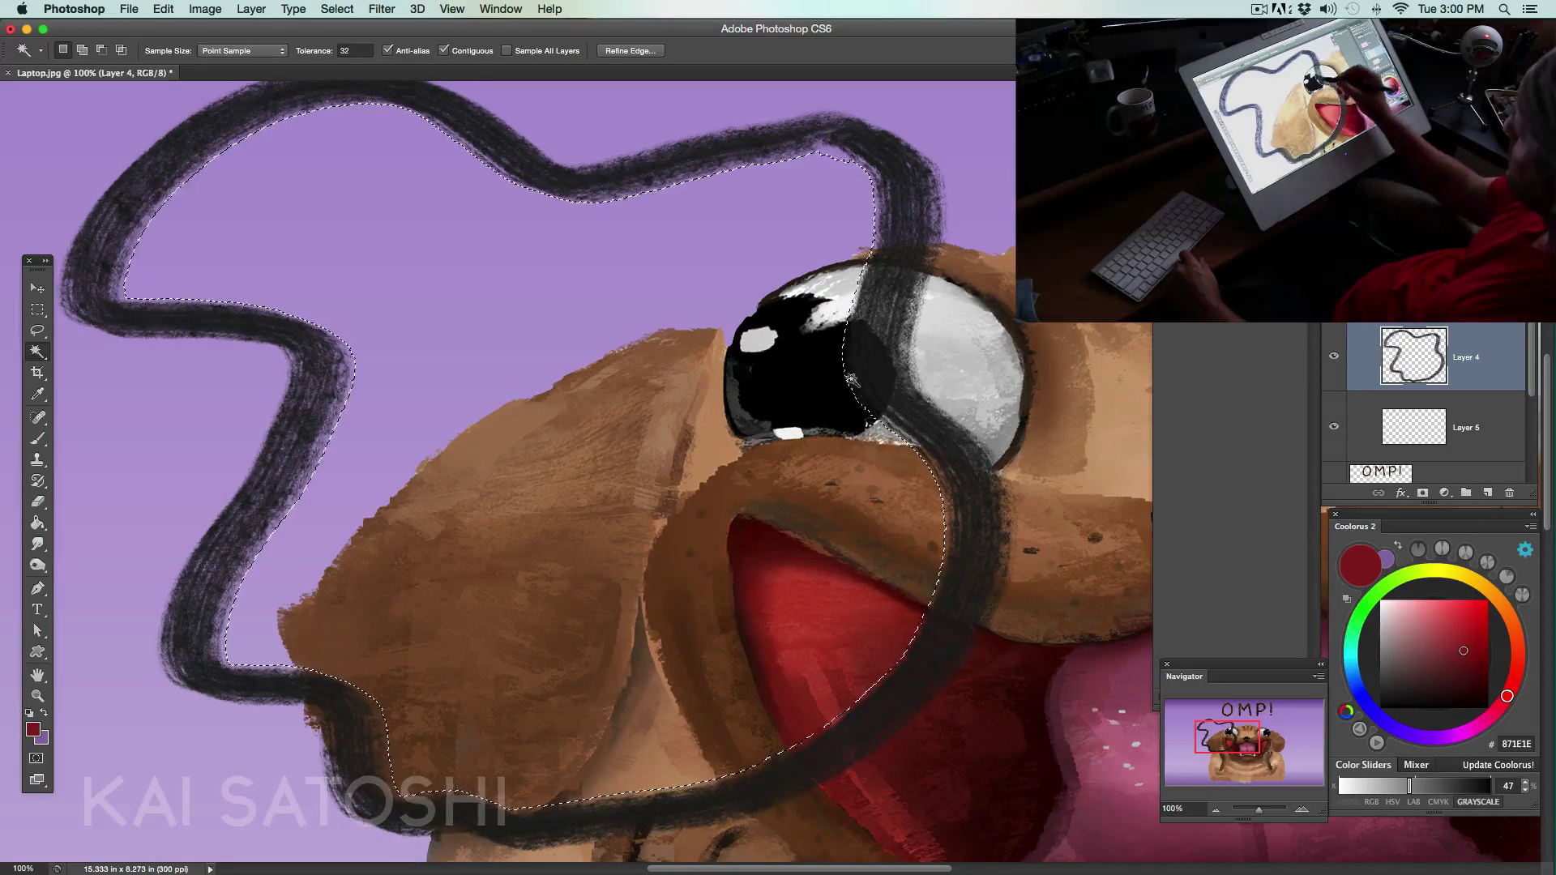